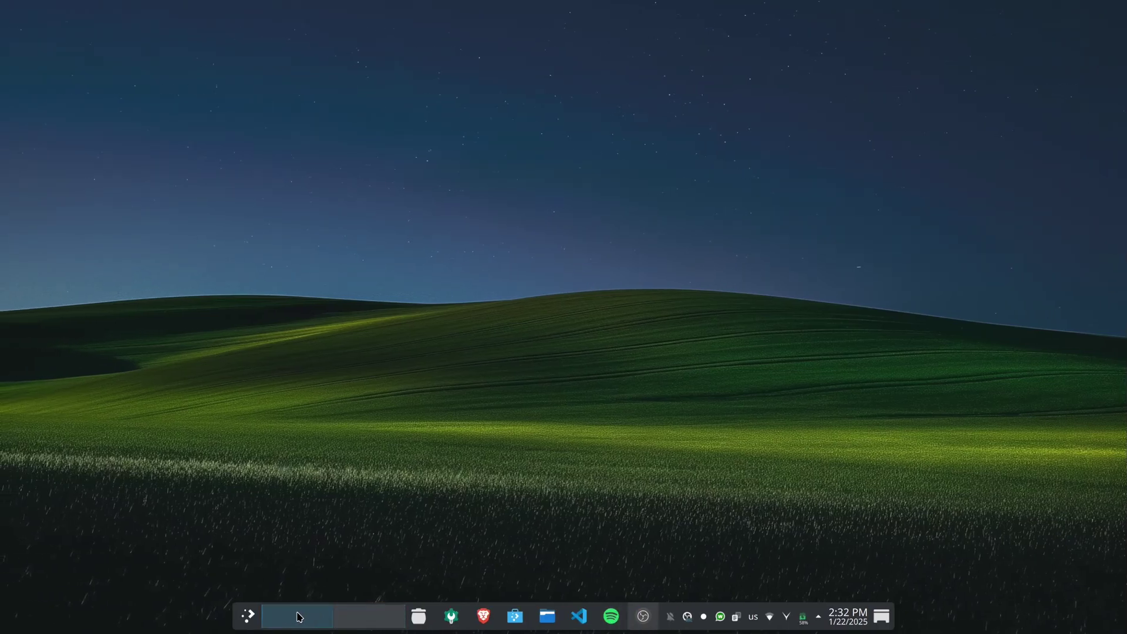
Delete the second virtual desktop from the pager's right-click menu, leaving a single desktop
{"action": "right_click", "coordinate": [297, 616]}
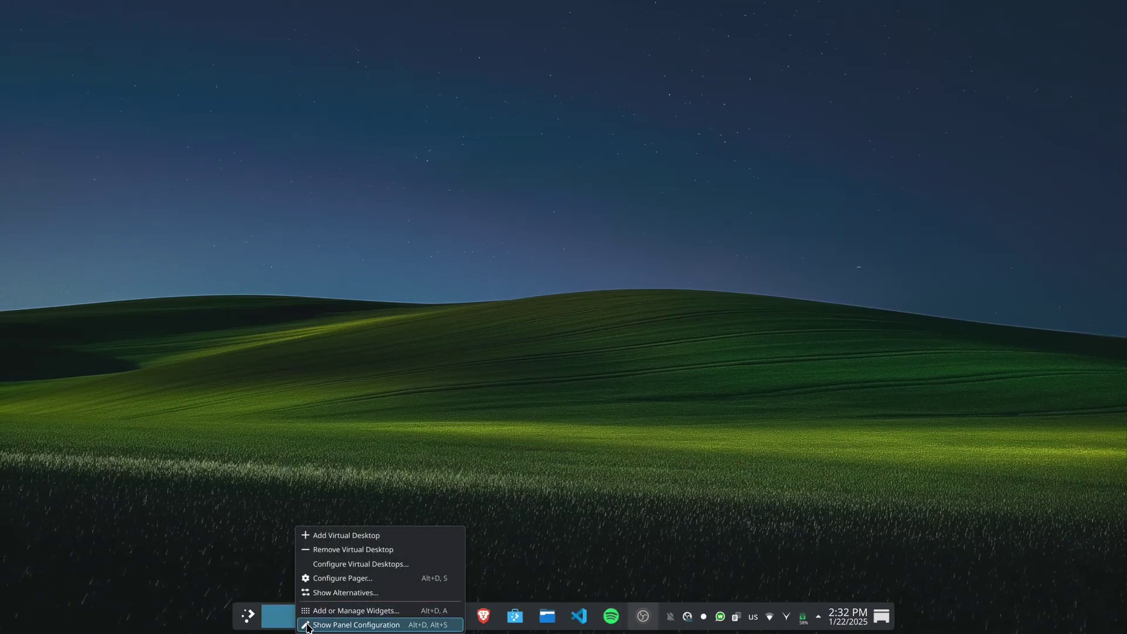
{"action": "left_click", "coordinate": [329, 550]}
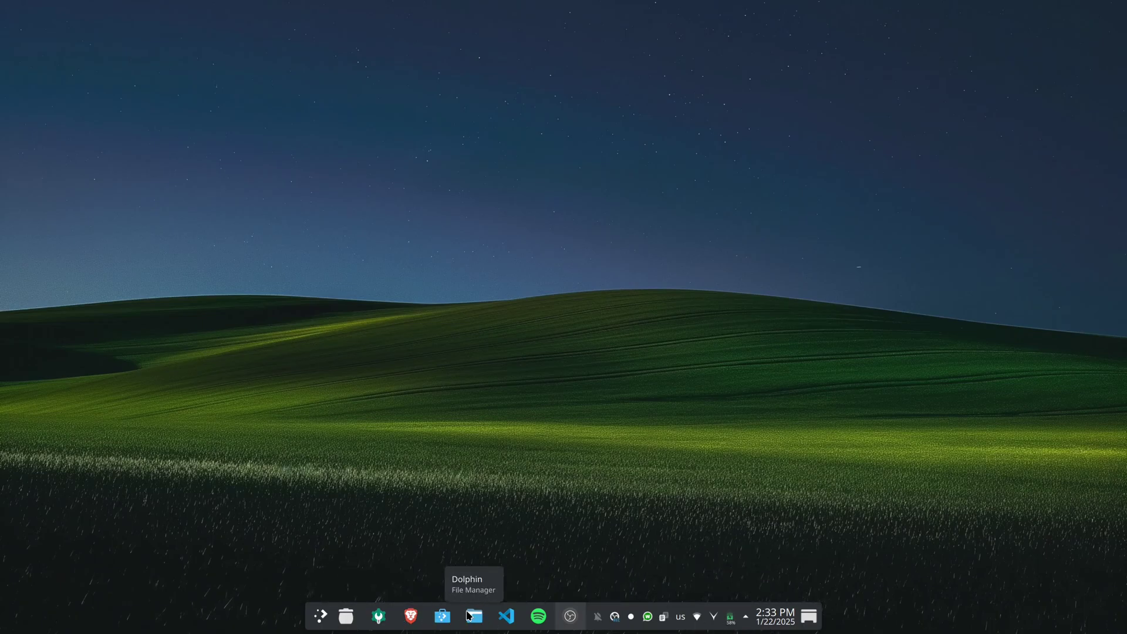
{"action": "left_click", "coordinate": [320, 615]}
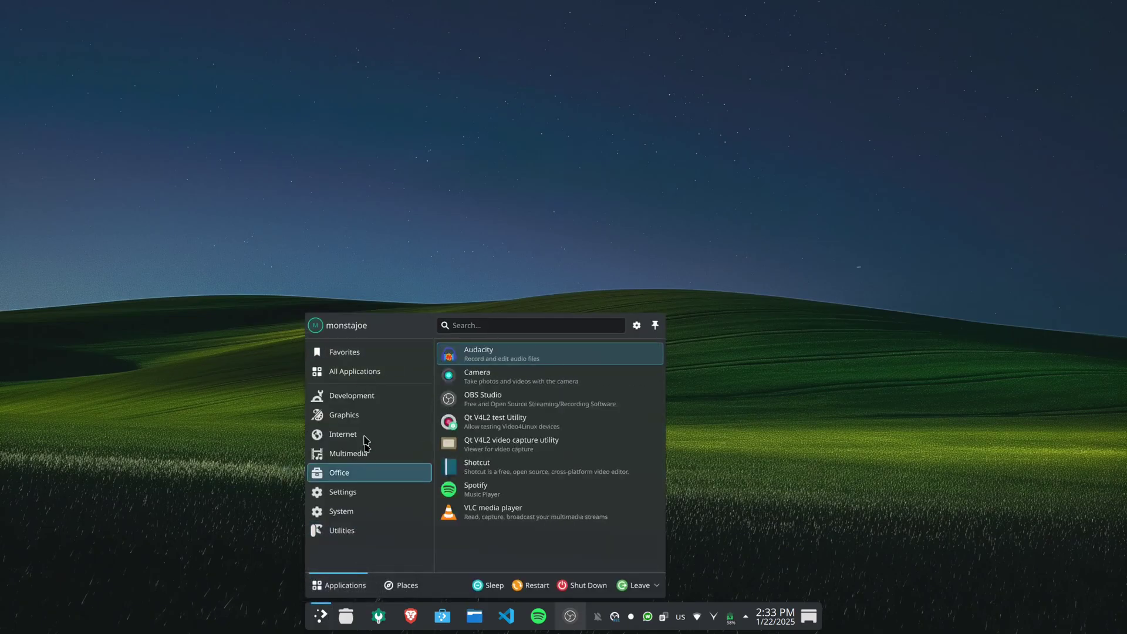
{"action": "left_click", "coordinate": [407, 585]}
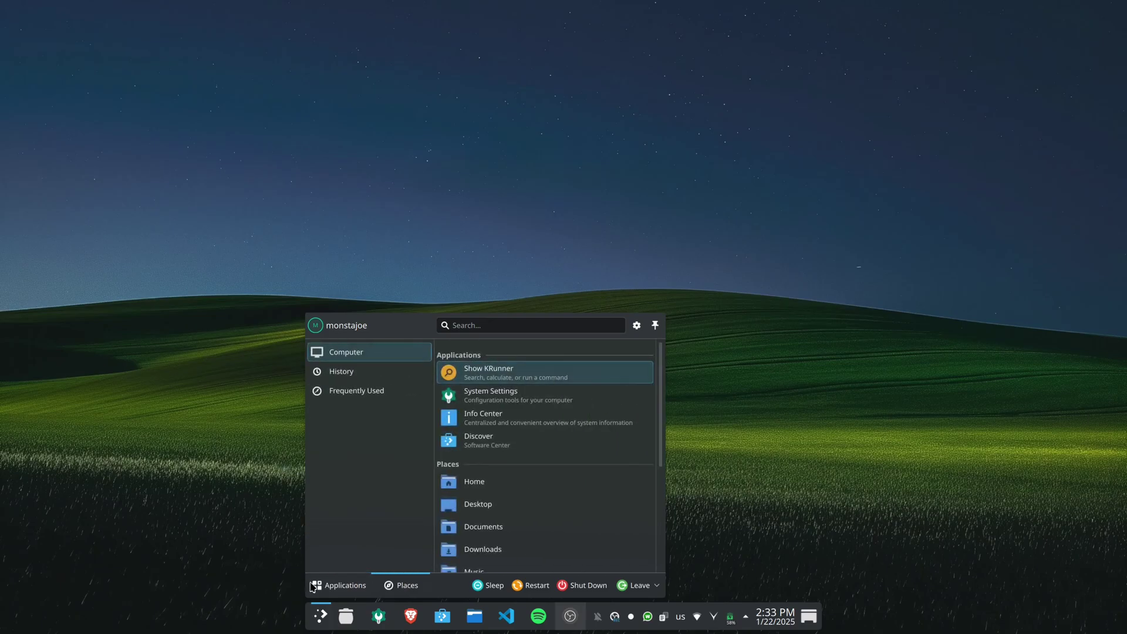
{"action": "left_click", "coordinate": [344, 585]}
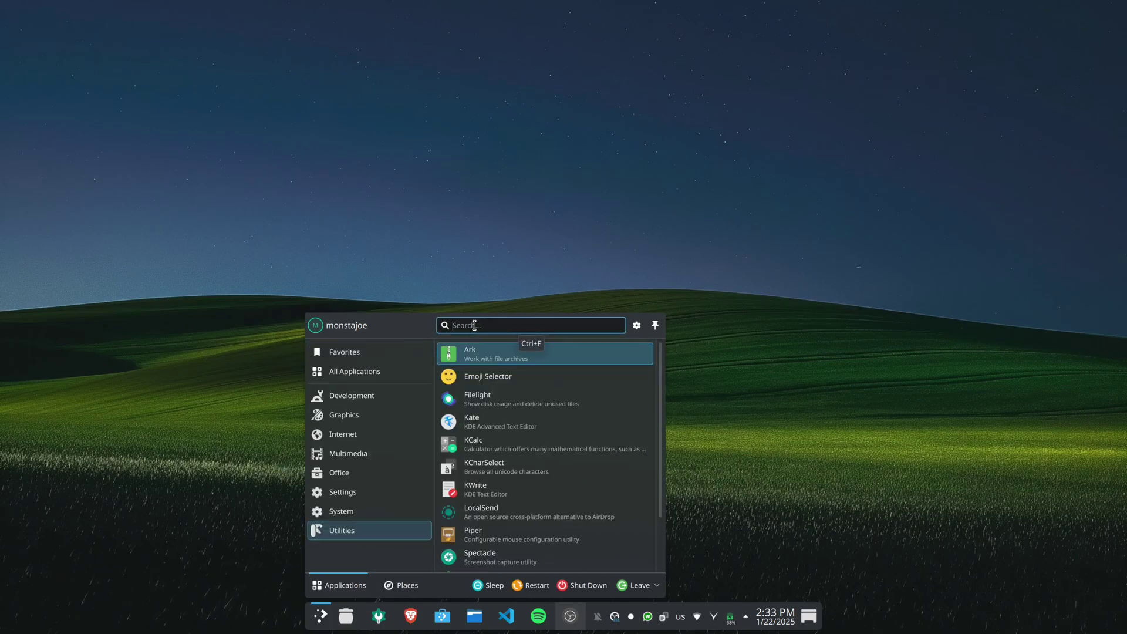
{"action": "type", "text": "ypou"}
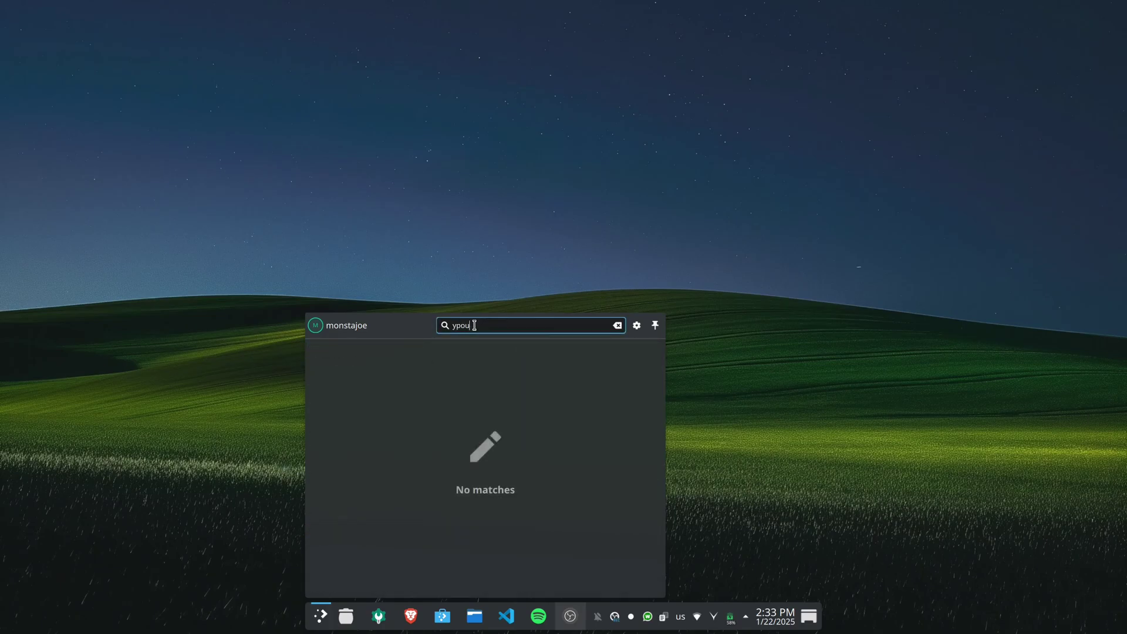
{"action": "type", "text": "utube"}
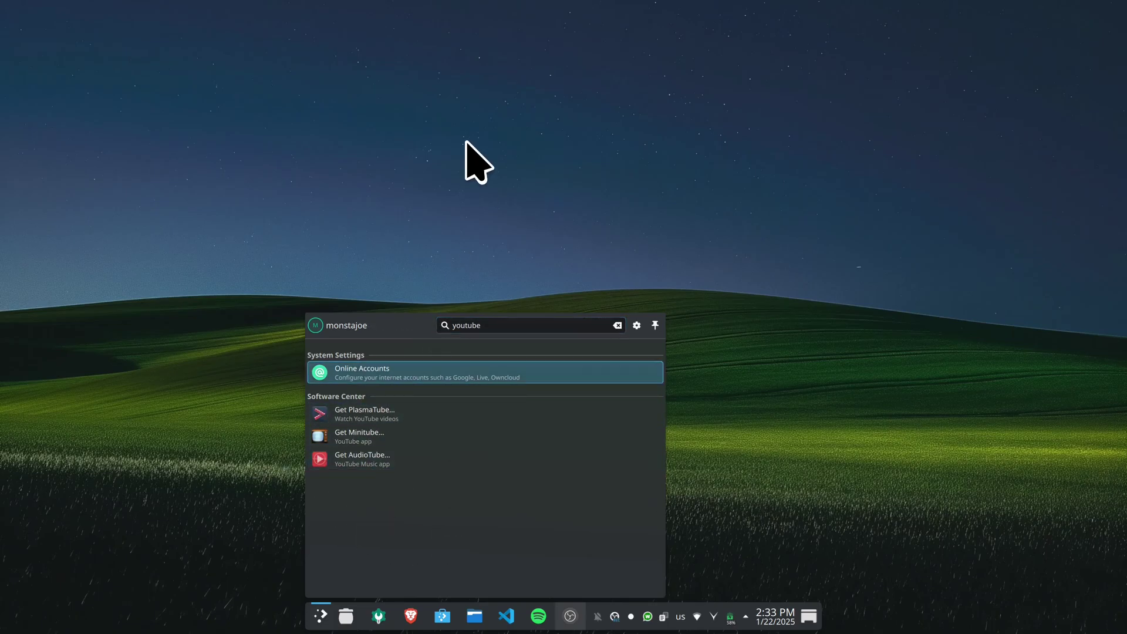
{"action": "left_click", "coordinate": [485, 190]}
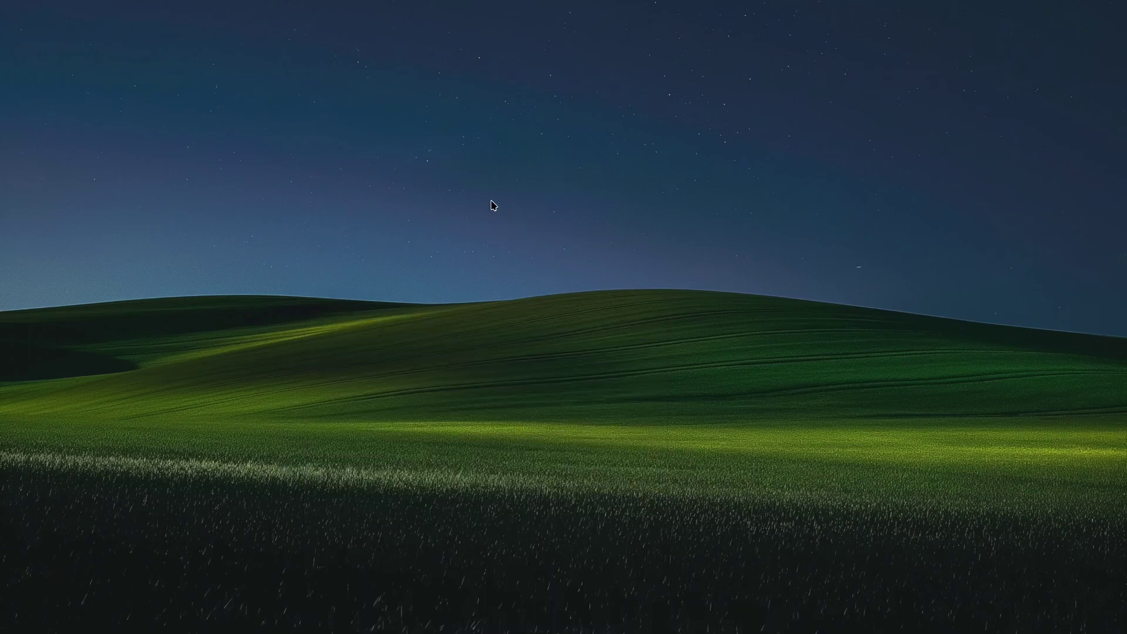
In KRunner, list the available runners with '?', then query 'spell blur'
{"action": "key", "text": "alt+space"}
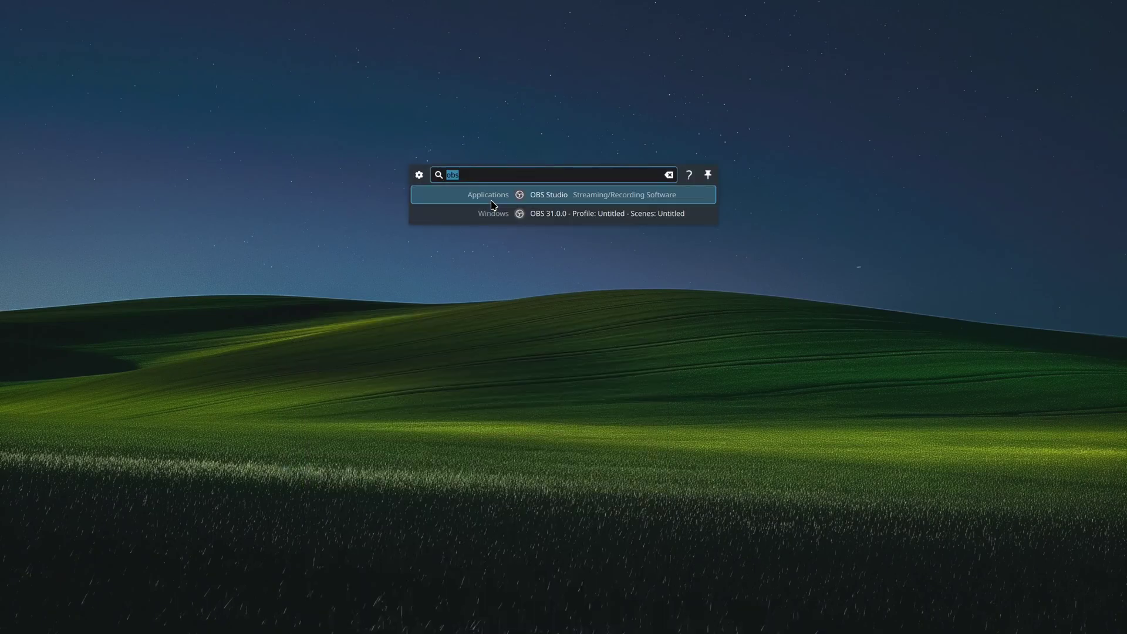
{"action": "key", "text": "BackSpace"}
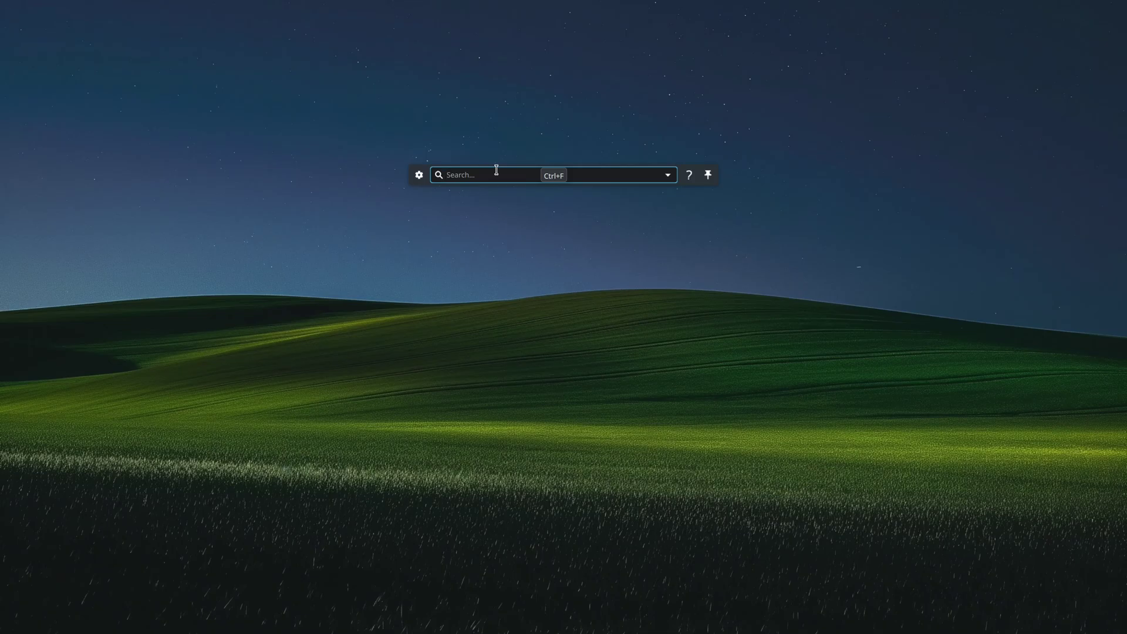
{"action": "type", "text": "?"}
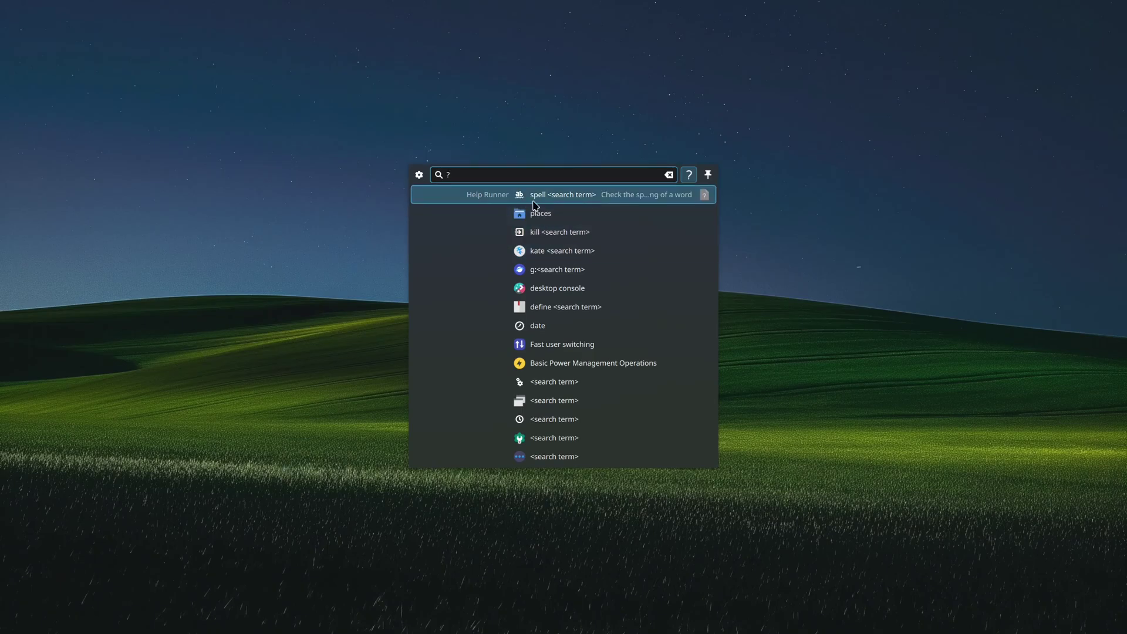
{"action": "key", "text": "BackSpace"}
{"action": "type", "text": "spell blur"}
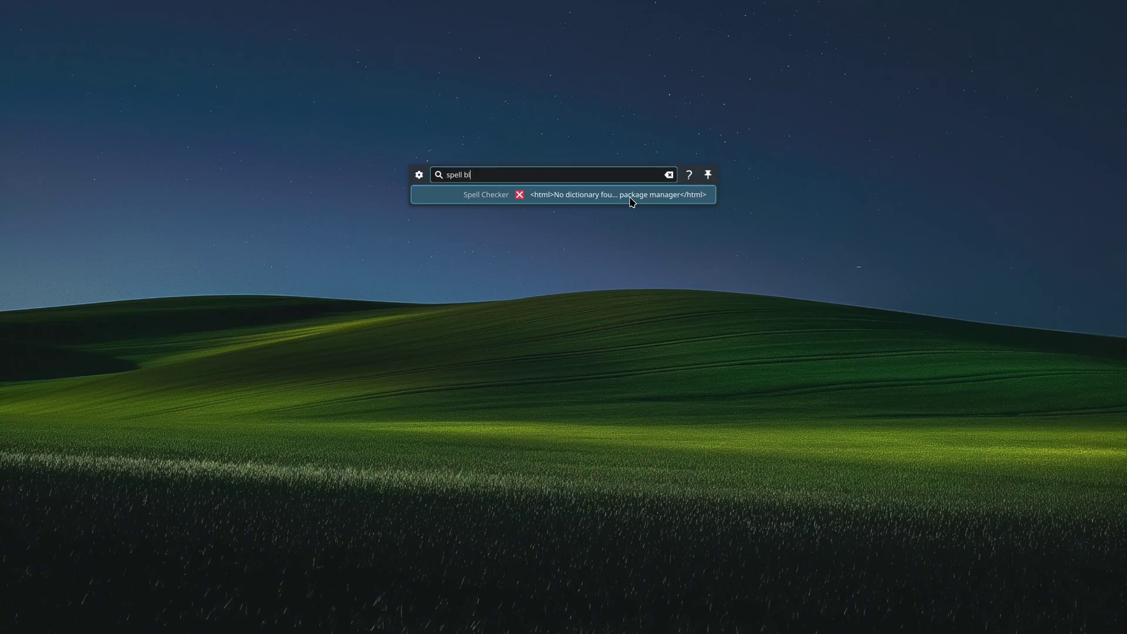
Search 'define bl' in KRunner and copy blur's 'make unclear' definition
{"action": "key", "text": "BackSpace"}
{"action": "key", "text": "BackSpace"}
{"action": "key", "text": "BackSpace"}
{"action": "key", "text": "BackSpace"}
{"action": "key", "text": "BackSpace"}
{"action": "key", "text": "BackSpace"}
{"action": "key", "text": "BackSpace"}
{"action": "key", "text": "BackSpace"}
{"action": "type", "text": "define "}
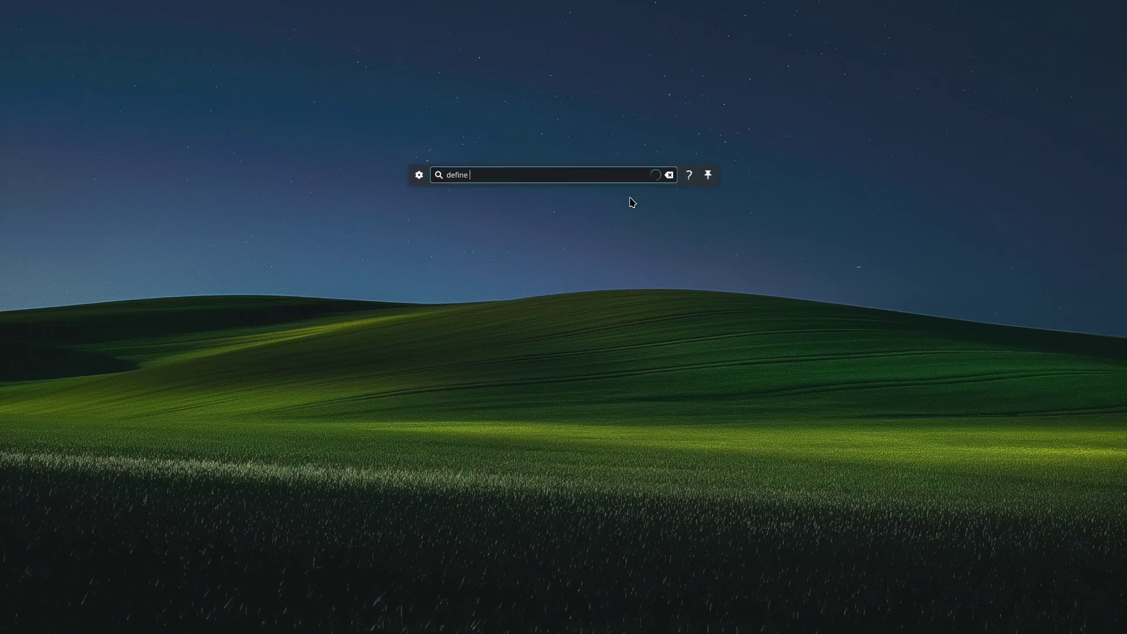
{"action": "type", "text": "blur"}
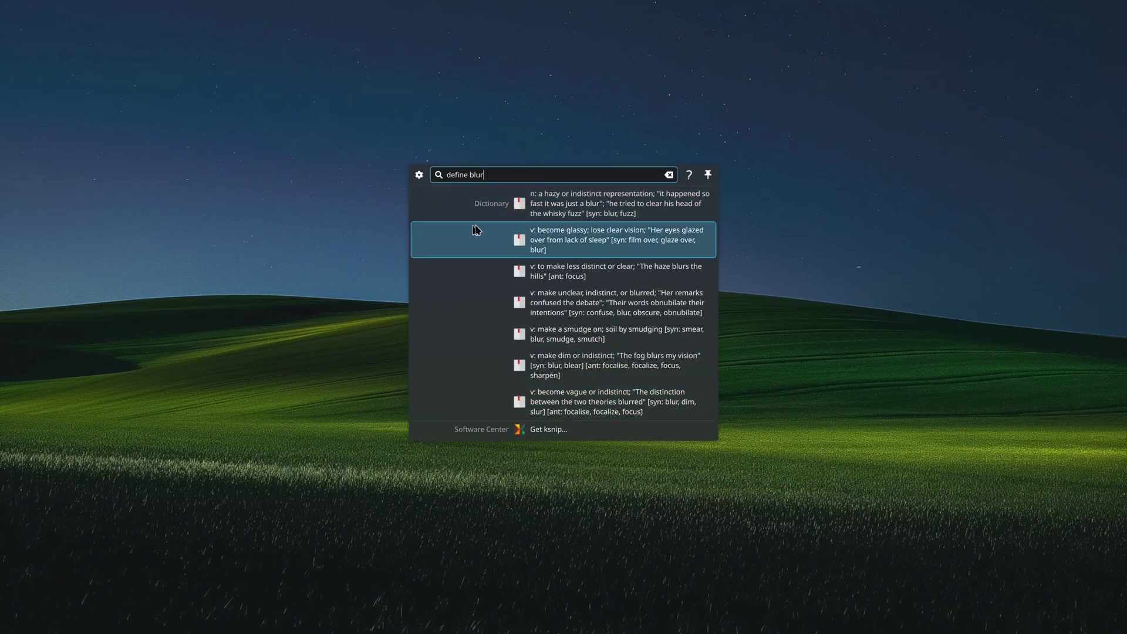
{"action": "left_click", "coordinate": [557, 310]}
Launch KWrite from KRunner and paste the blur definition into a new file
{"action": "key", "text": "alt+space"}
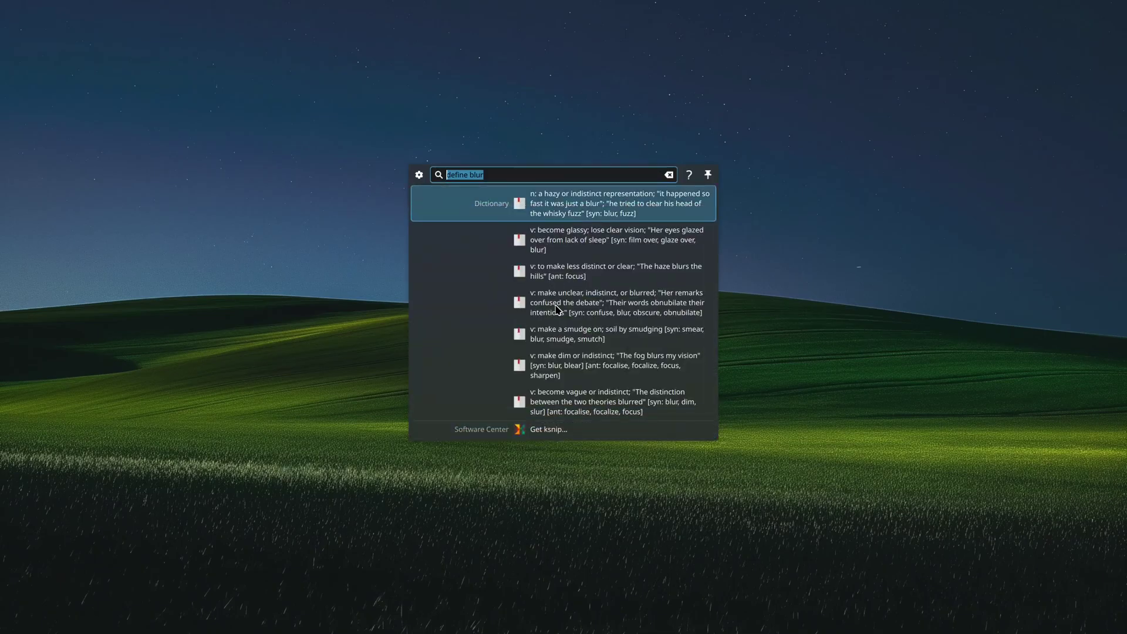
{"action": "key", "text": "BackSpace"}
{"action": "type", "text": "kw"}
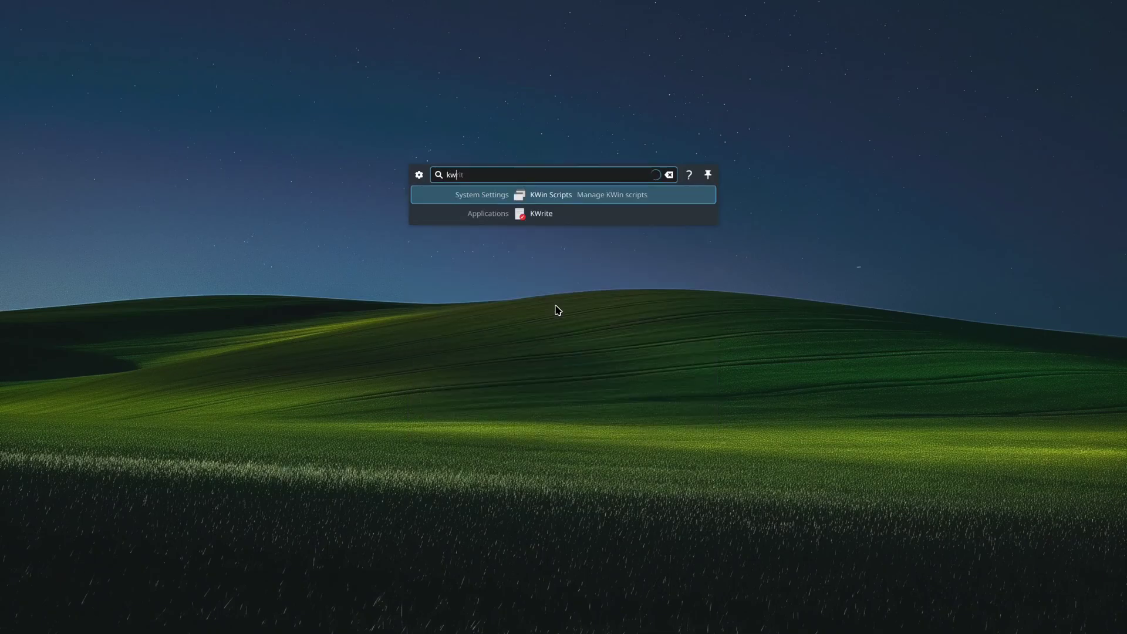
{"action": "type", "text": "rite"}
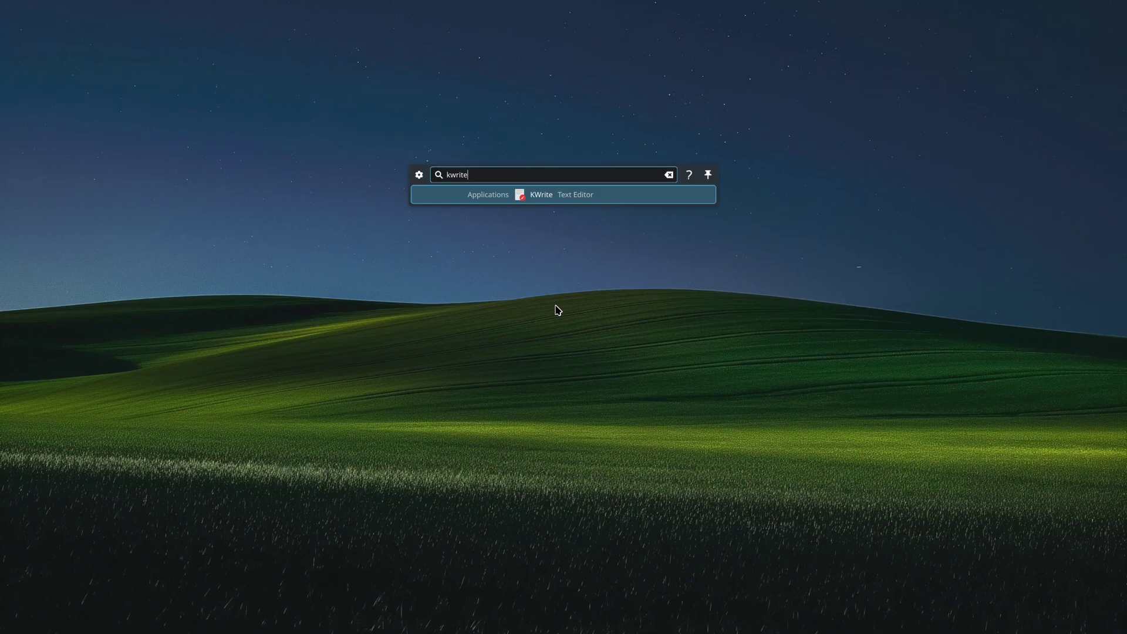
{"action": "key", "text": "Return"}
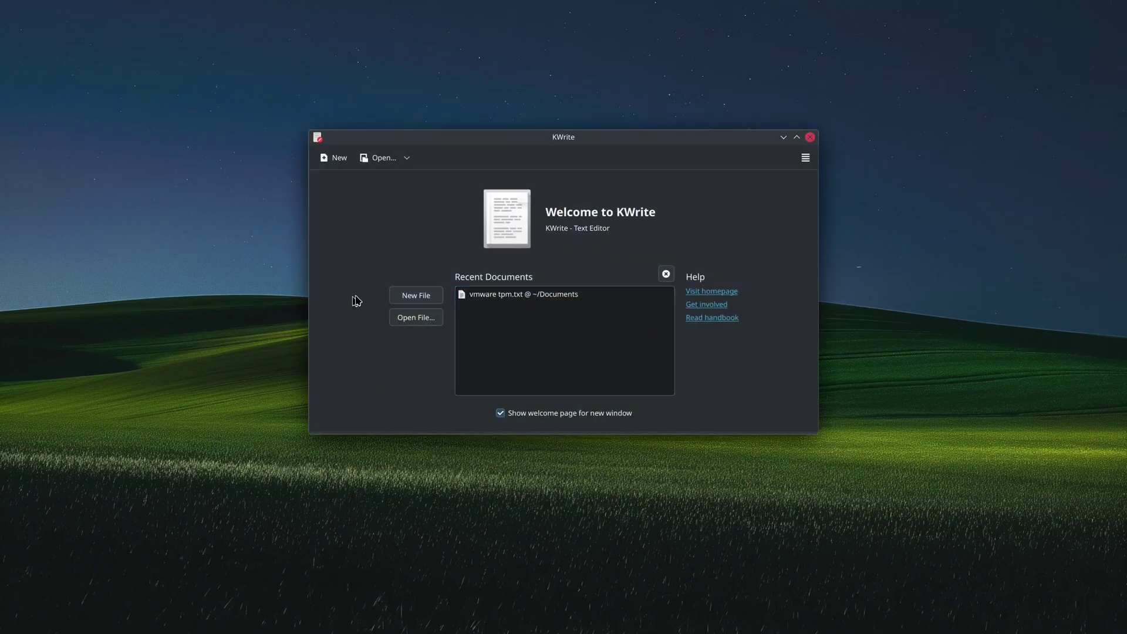
{"action": "left_click", "coordinate": [396, 295]}
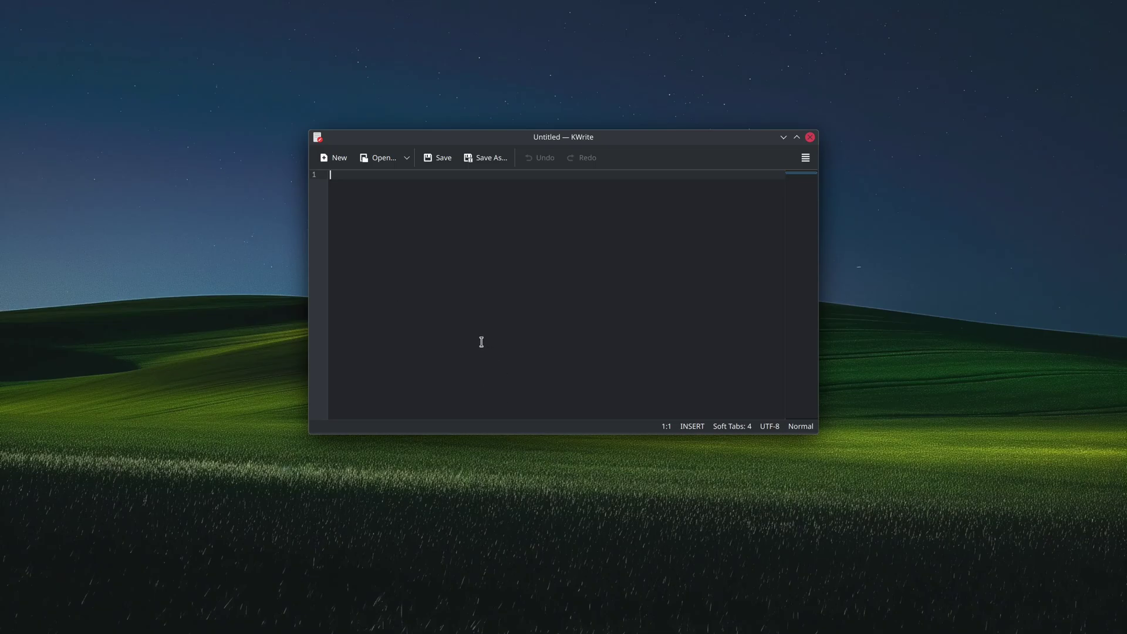
{"action": "key", "text": "ctrl+v"}
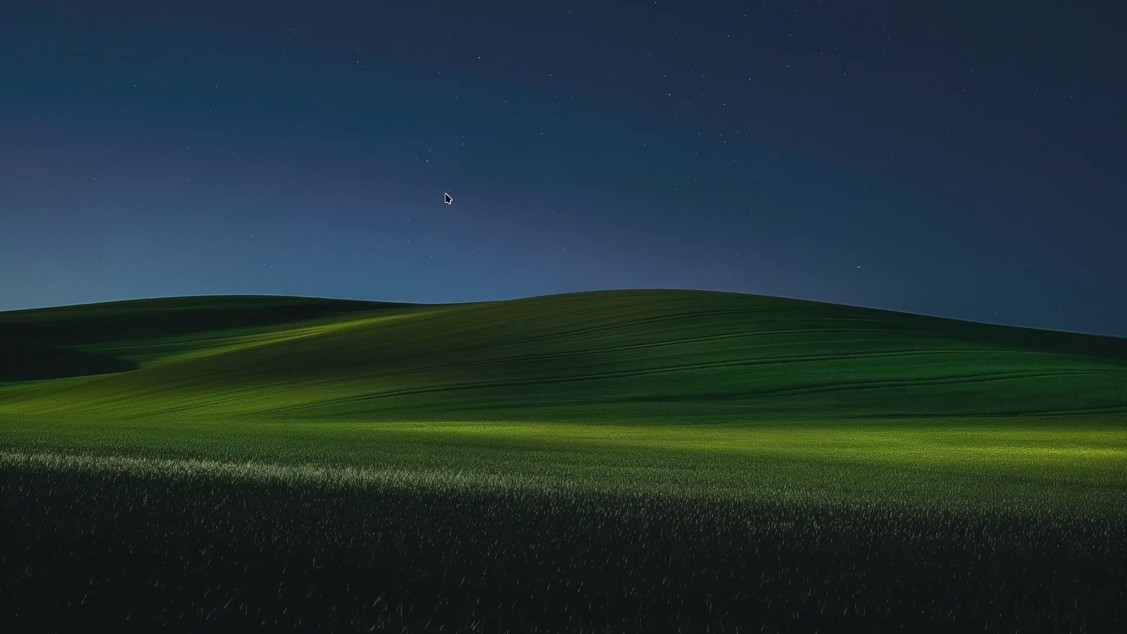
{"action": "key", "text": "alt+space"}
Replace the KRunner query with the Google search 'g: install kvm on arch l'
{"action": "key", "text": "BackSpace"}
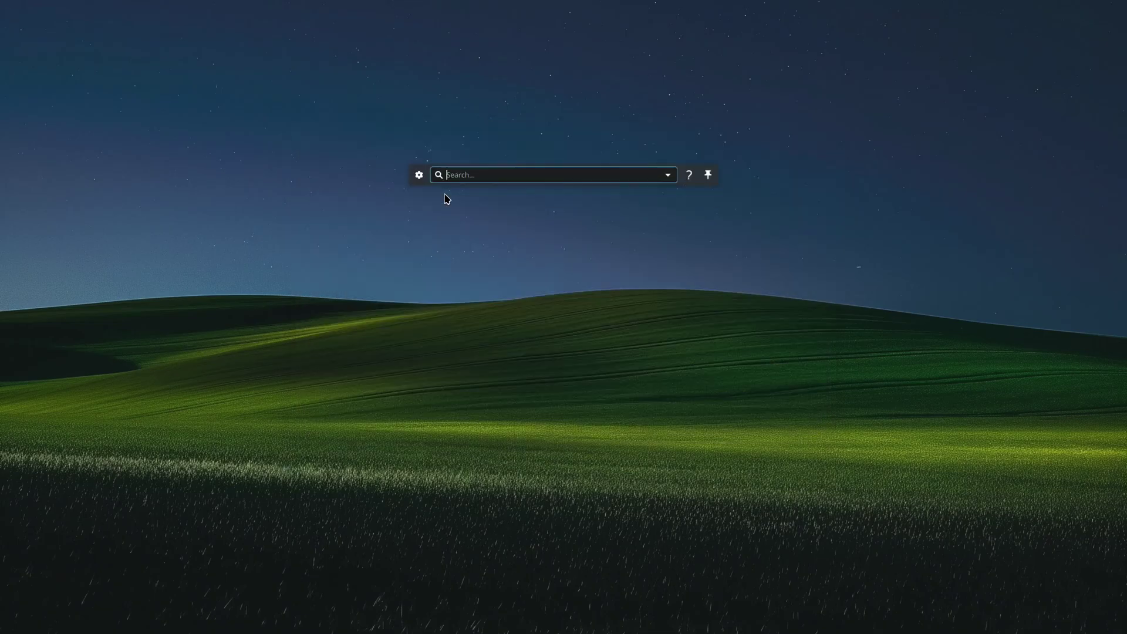
{"action": "type", "text": "g: install kv"}
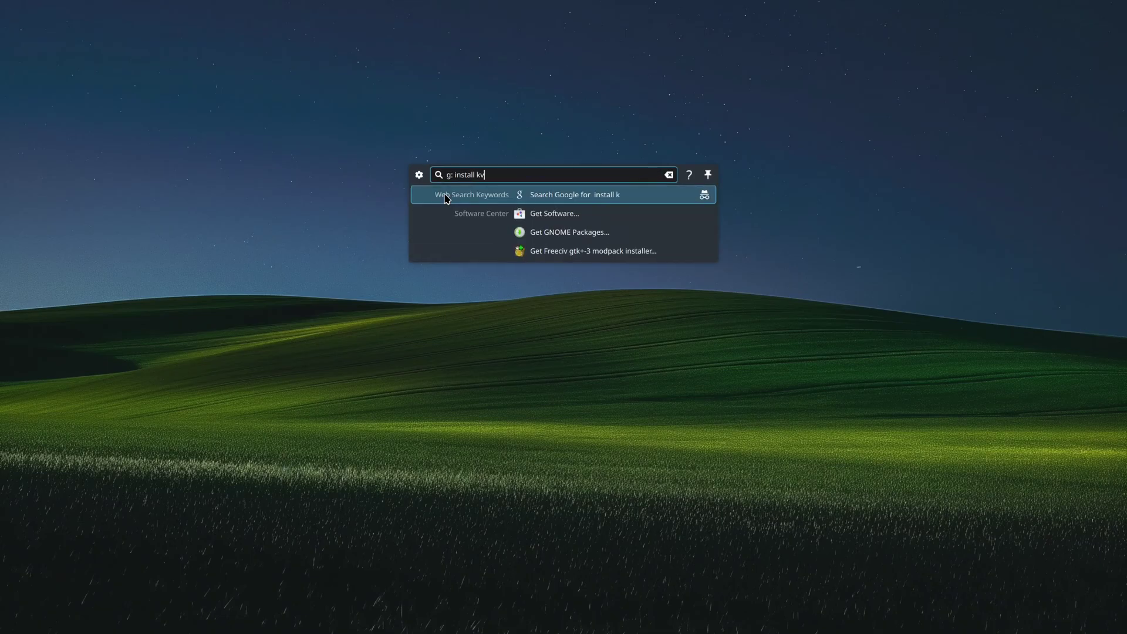
{"action": "type", "text": "m on"}
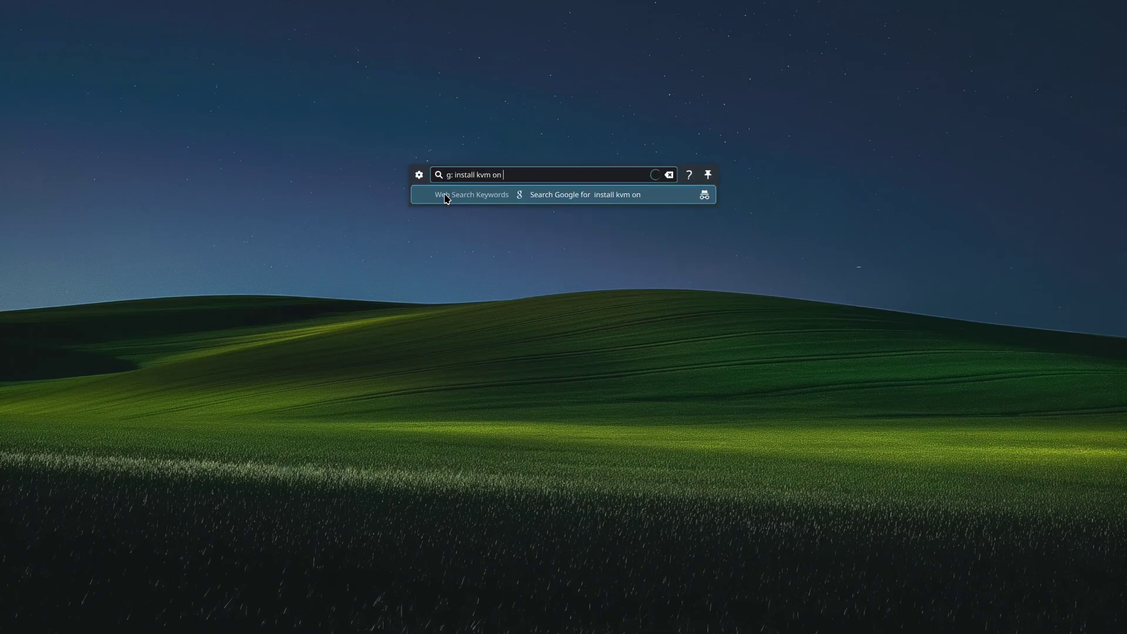
{"action": "type", "text": " arch l"}
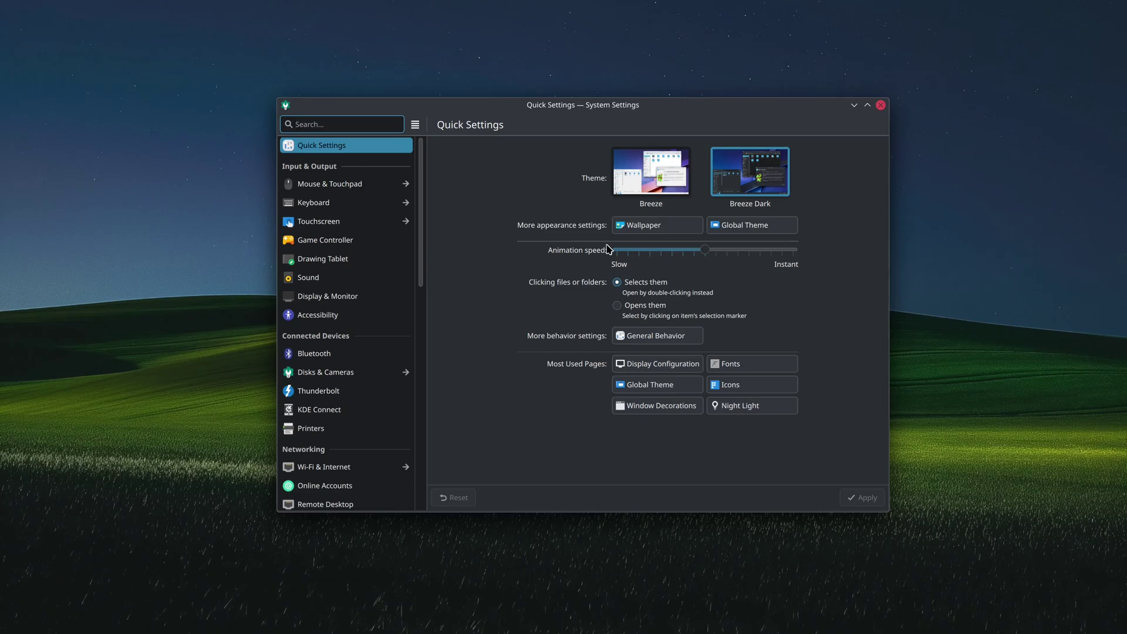
Open the Global Theme page from System Settings' Quick Settings
{"action": "left_click", "coordinate": [760, 228]}
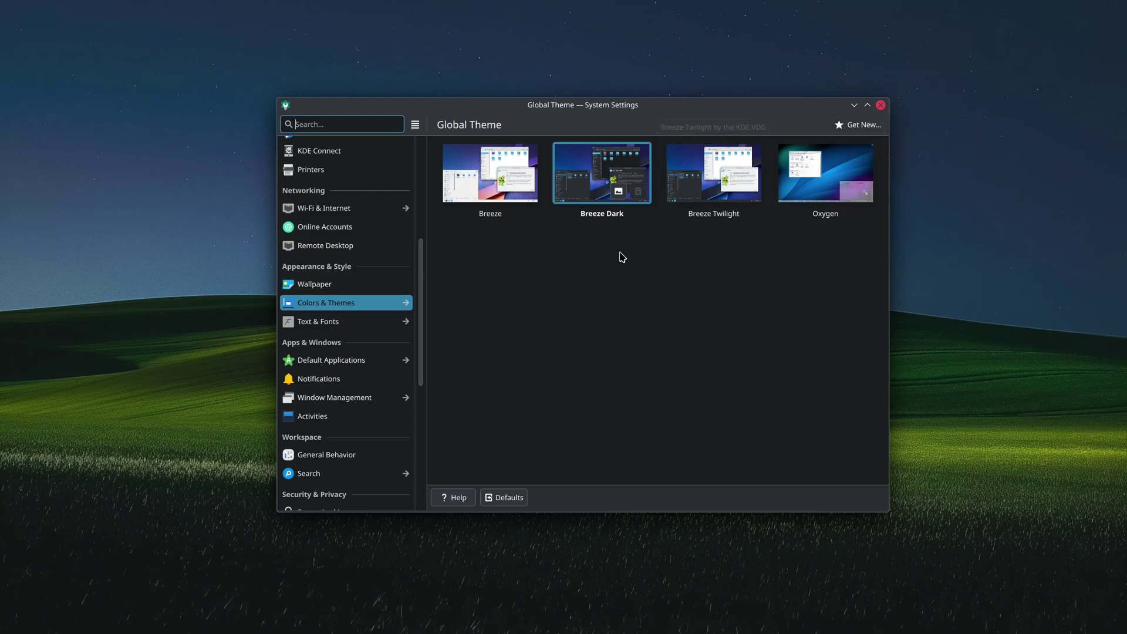
Preview the Oxygen global theme full screen, then select and apply Oxygen
{"action": "left_click", "coordinate": [842, 192]}
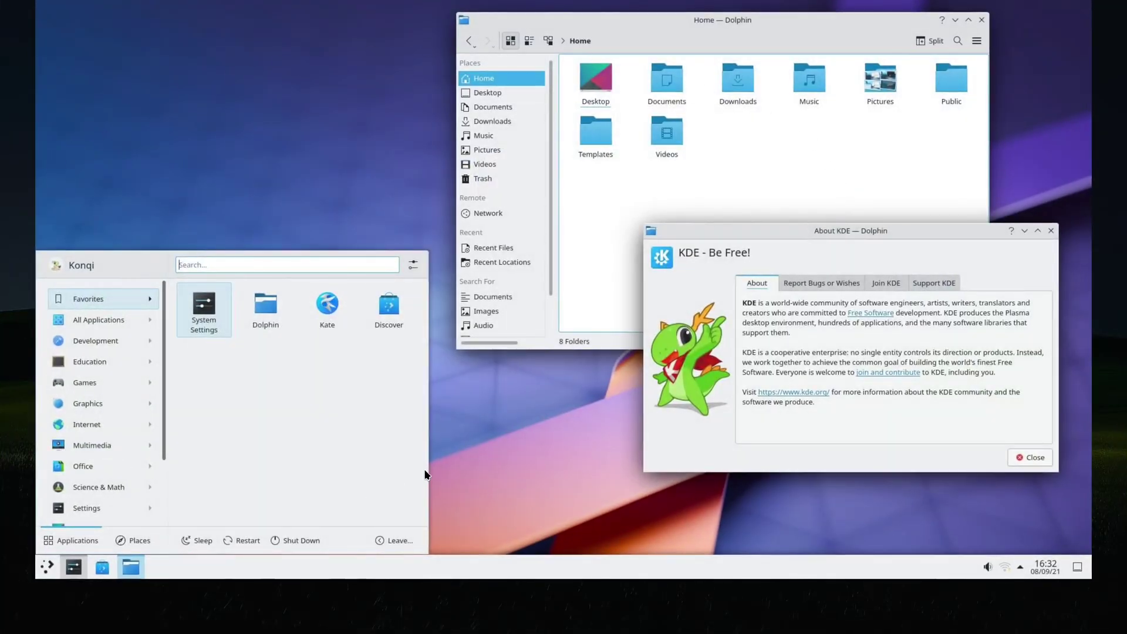
{"action": "left_click", "coordinate": [717, 138]}
{"action": "left_click", "coordinate": [809, 163]}
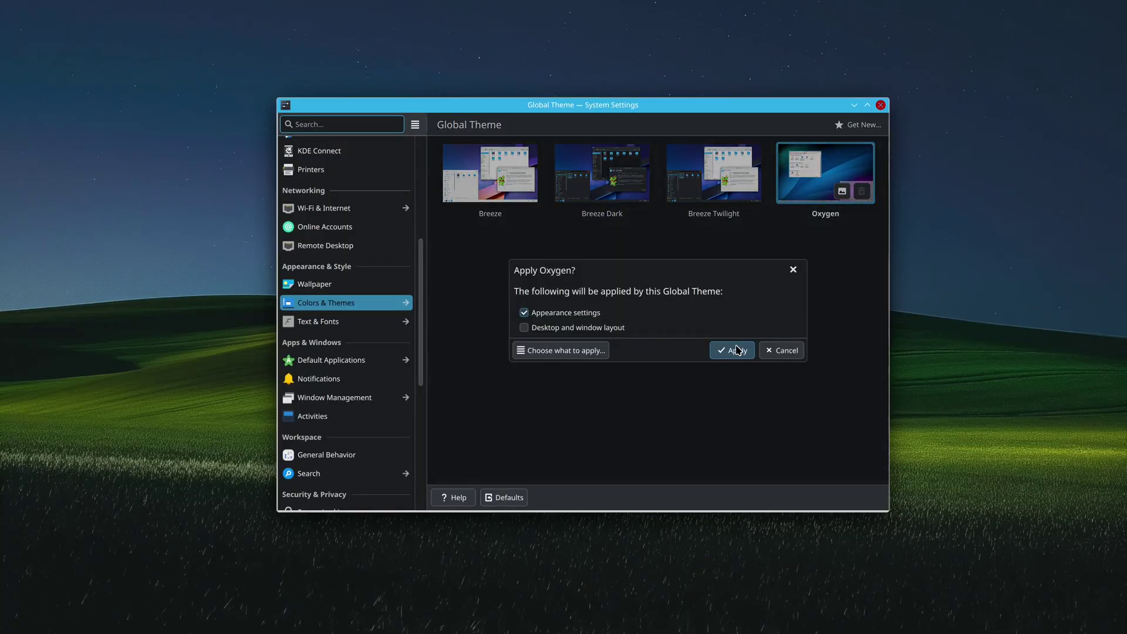
{"action": "left_click", "coordinate": [737, 350]}
Drag the System Settings window lower and nearer the desktop's centre
{"action": "left_click_drag", "start_coordinate": [710, 106], "coordinate": [810, 76]}
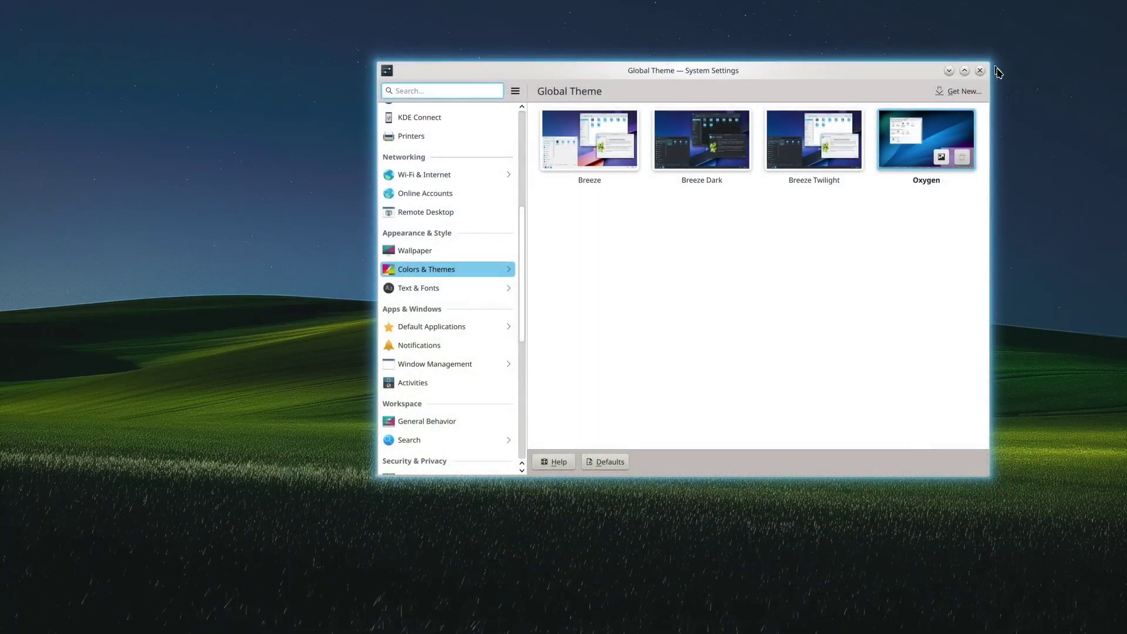
{"action": "left_click_drag", "start_coordinate": [432, 68], "coordinate": [406, 79]}
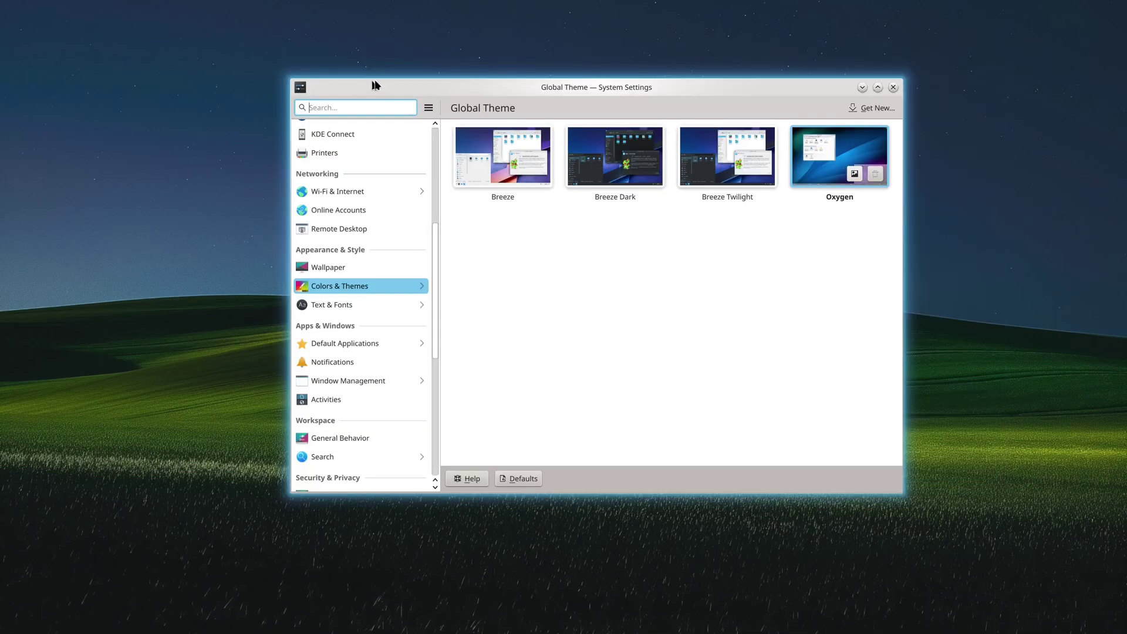
{"action": "left_click_drag", "start_coordinate": [833, 83], "coordinate": [845, 120]}
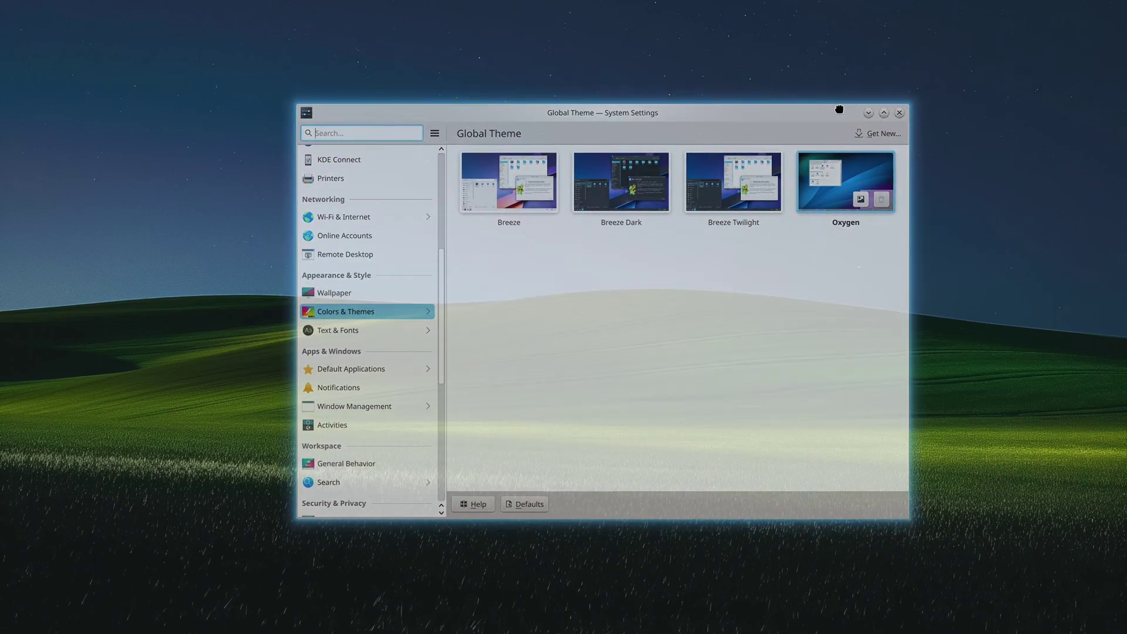
{"action": "left_click_drag", "start_coordinate": [840, 109], "coordinate": [840, 109]}
{"action": "scroll", "coordinate": [457, 367], "scroll_direction": "down", "scroll_amount": 3}
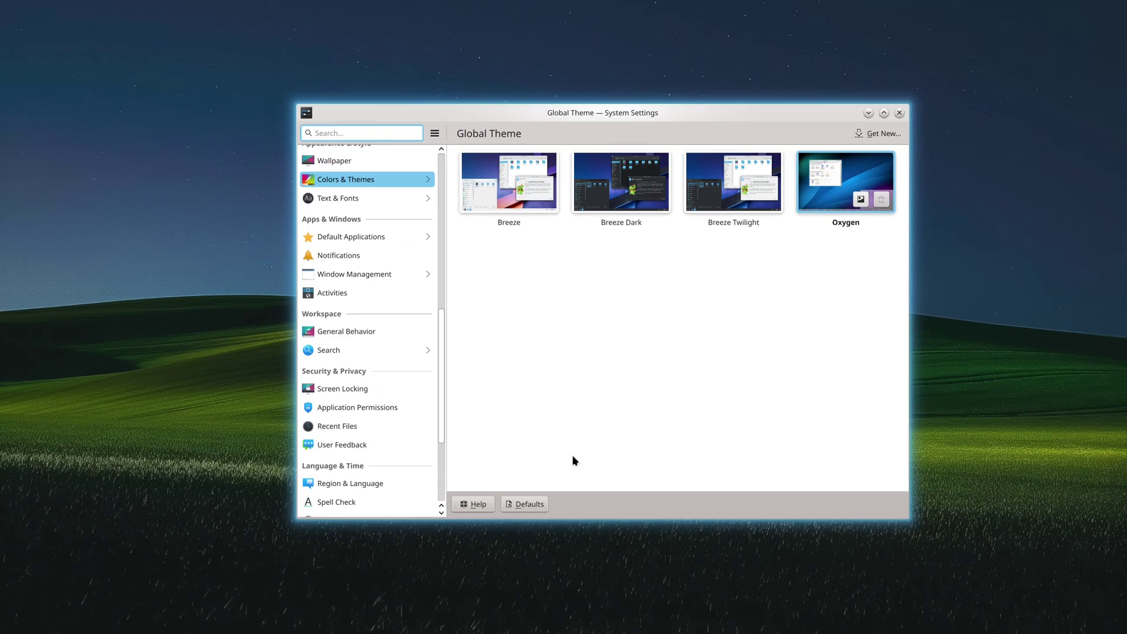
Browse the Development and Utilities apps in the Application Launcher
{"action": "mouse_move", "coordinate": [556, 633]}
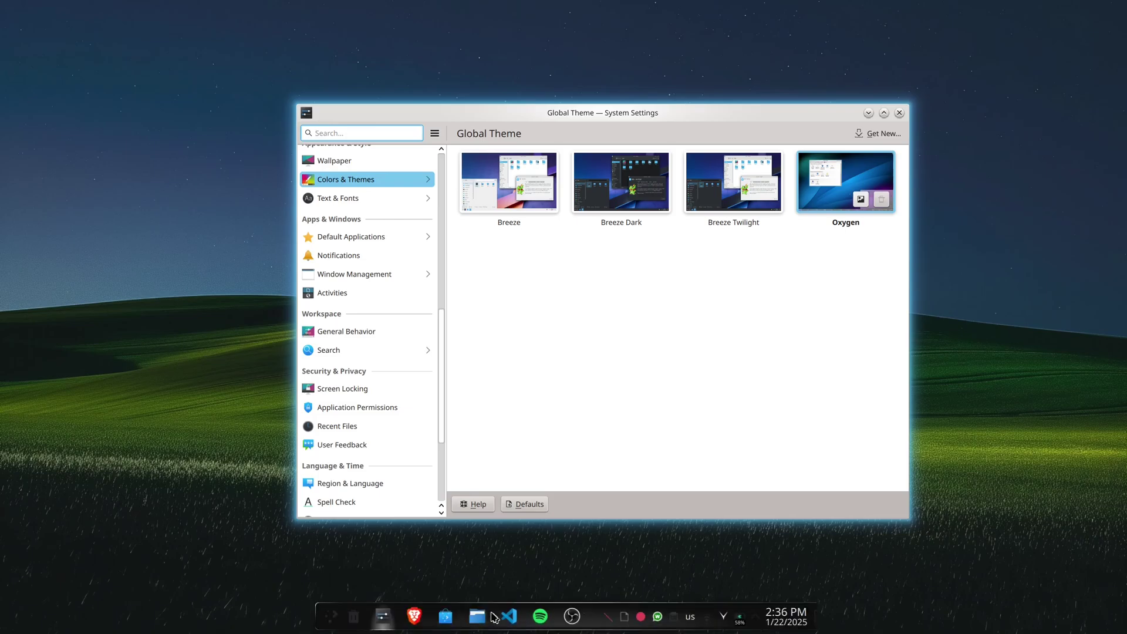
{"action": "left_click", "coordinate": [331, 616]}
{"action": "left_click", "coordinate": [378, 394]}
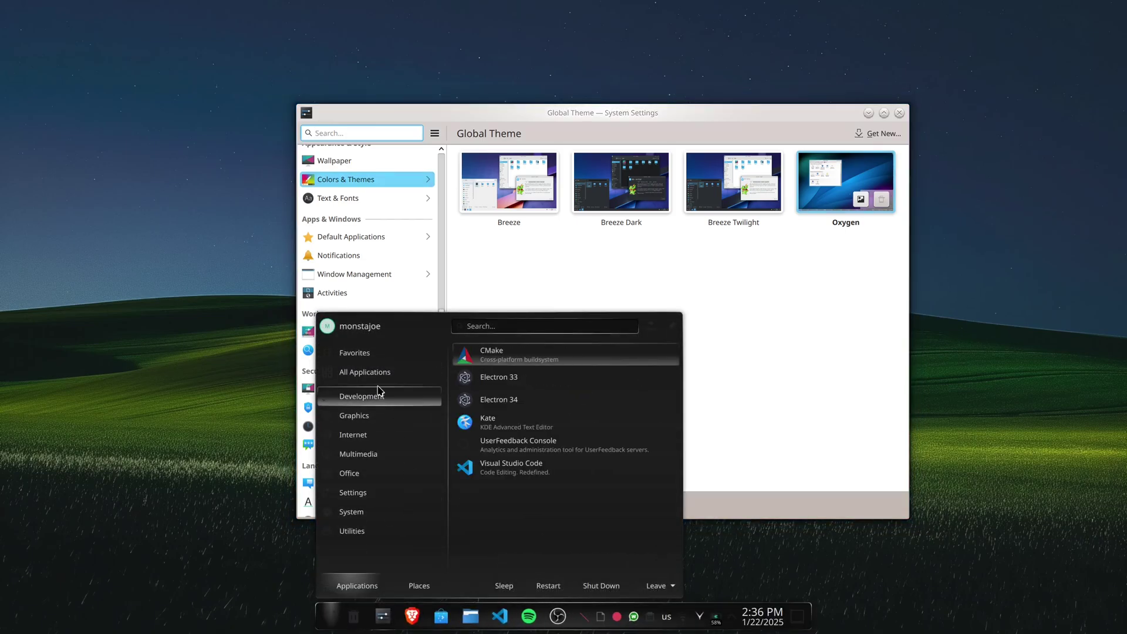
{"action": "mouse_move", "coordinate": [352, 530]}
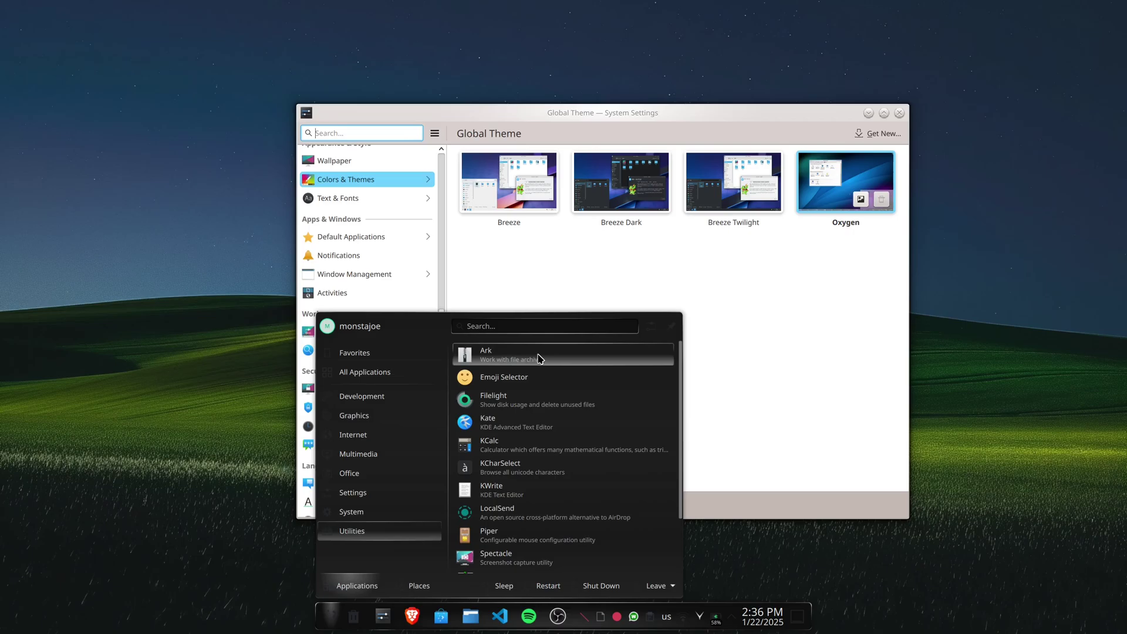
{"action": "mouse_move", "coordinate": [420, 390]}
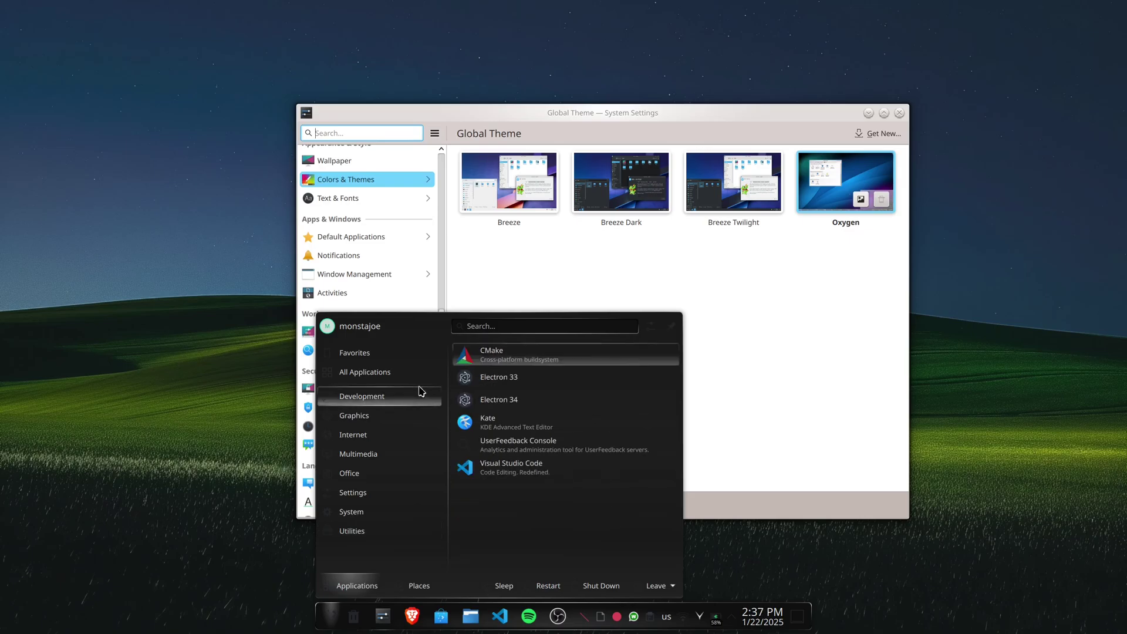
{"action": "left_click", "coordinate": [857, 327]}
Select Breeze Dark as the global theme and apply it
{"action": "left_click", "coordinate": [652, 203]}
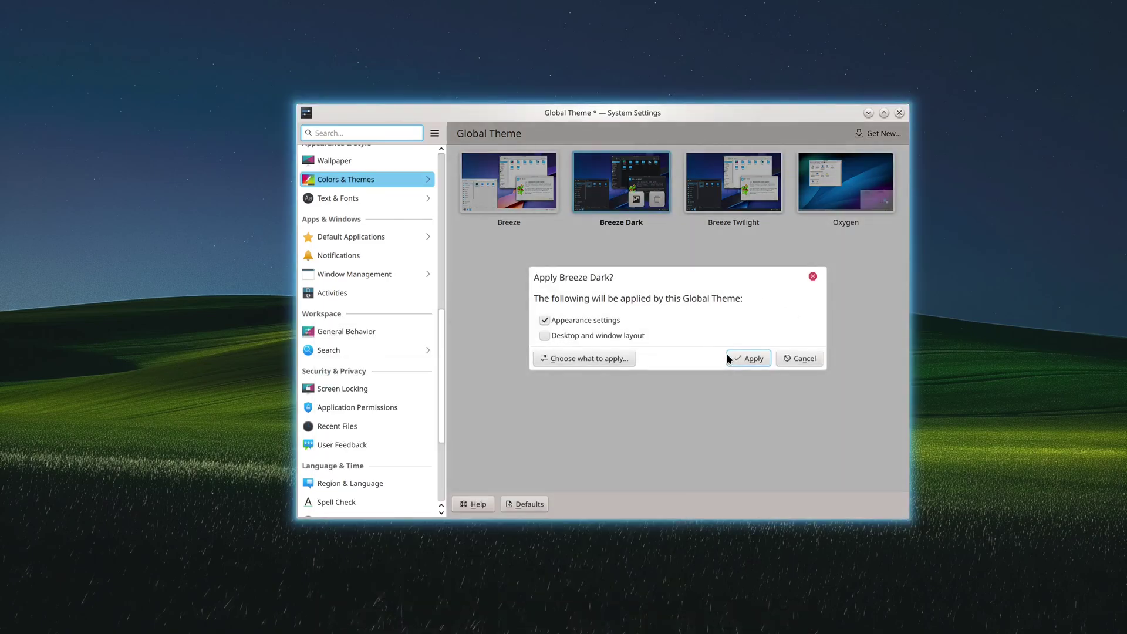
{"action": "left_click", "coordinate": [748, 358]}
{"action": "scroll", "coordinate": [414, 346], "scroll_direction": "up", "scroll_amount": 3}
{"action": "scroll", "coordinate": [415, 351], "scroll_direction": "up", "scroll_amount": 4}
{"action": "scroll", "coordinate": [403, 300], "scroll_direction": "down", "scroll_amount": 8}
Under Colors & Themes > Icons, select Papirus-Dark and apply it
{"action": "left_click", "coordinate": [353, 304]}
{"action": "left_click", "coordinate": [411, 264]}
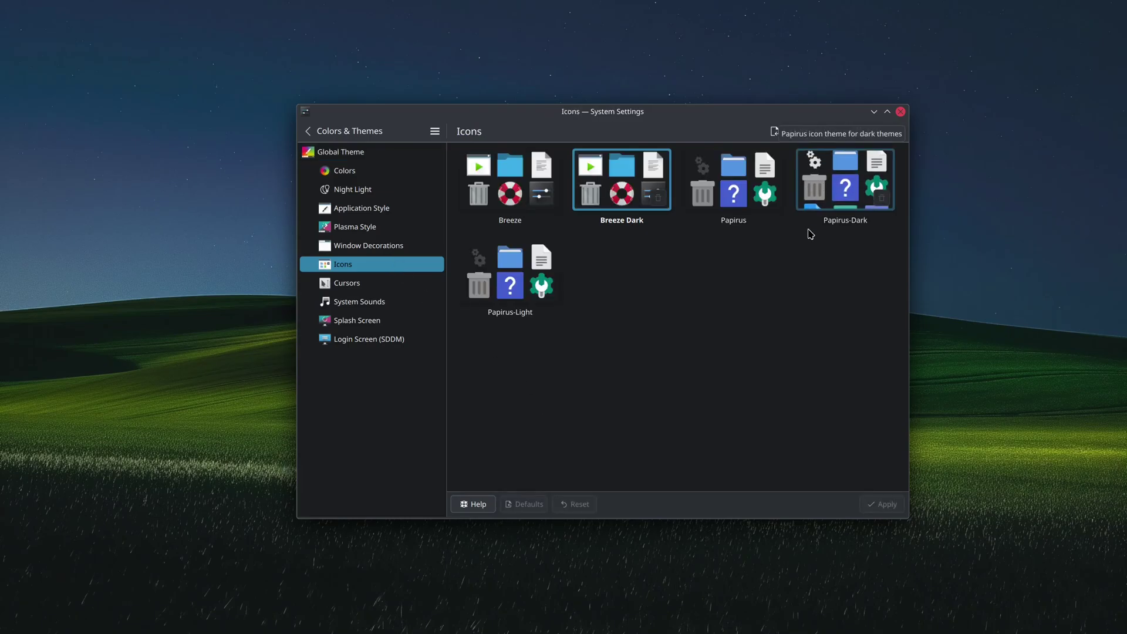
{"action": "left_click", "coordinate": [854, 183]}
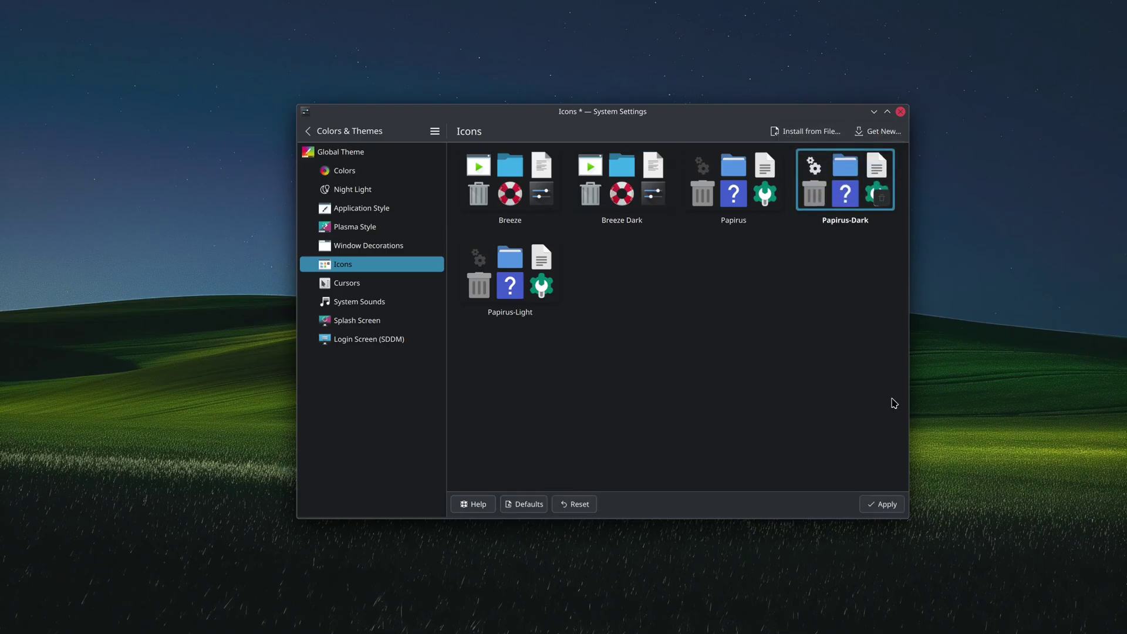
{"action": "left_click", "coordinate": [883, 504]}
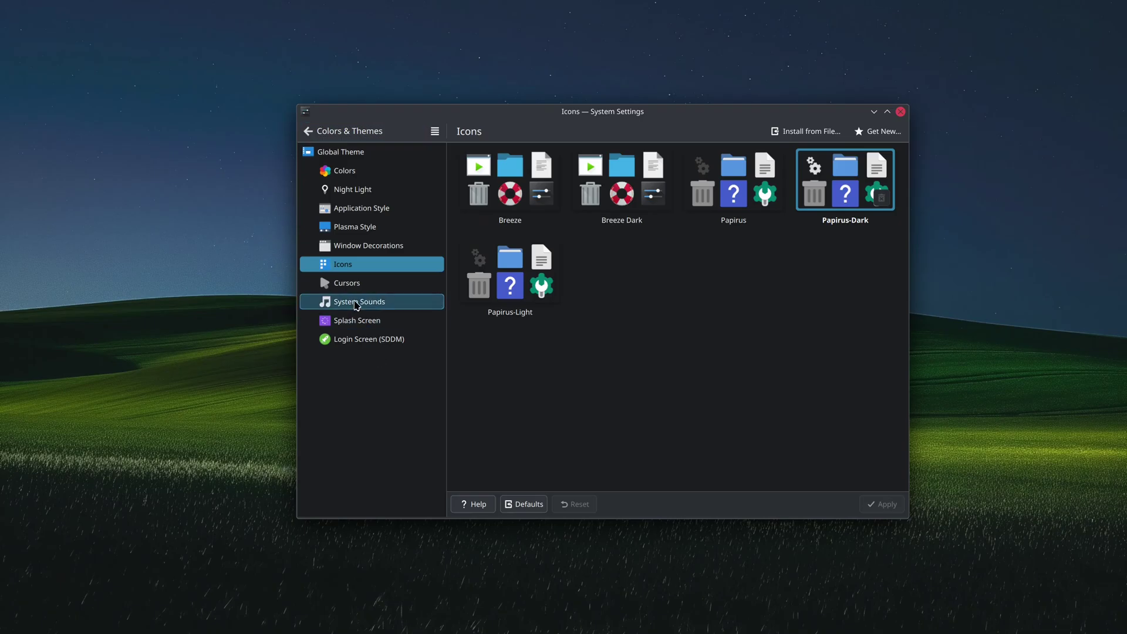
Open the Splash Screen page showing the Breeze, Oxygen and None themes
{"action": "left_click", "coordinate": [343, 322]}
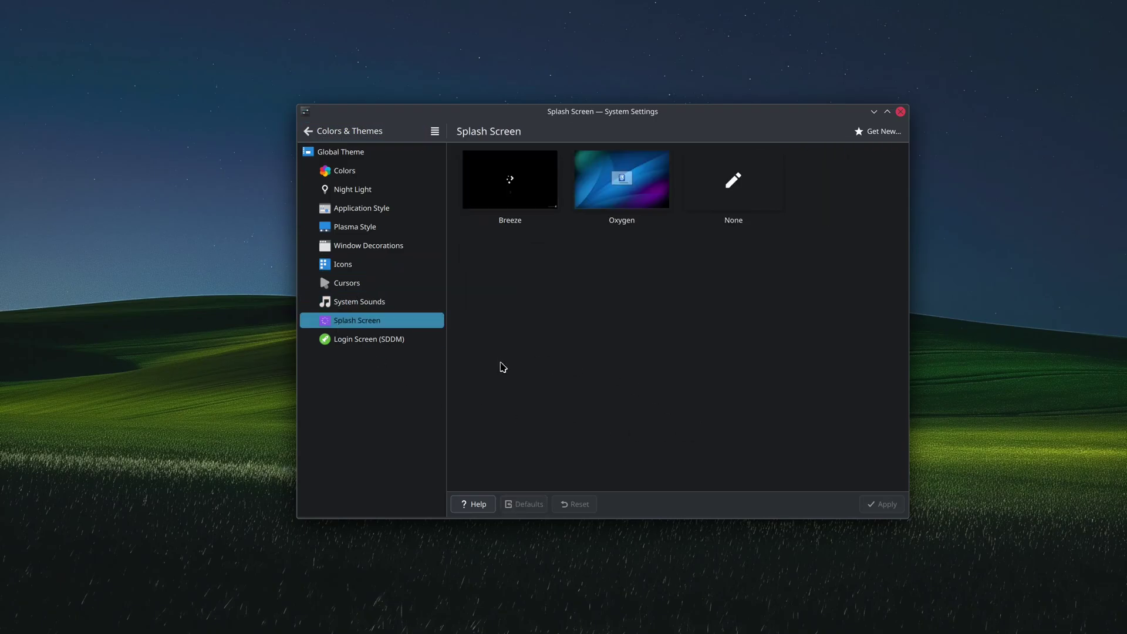
{"action": "mouse_move", "coordinate": [496, 232]}
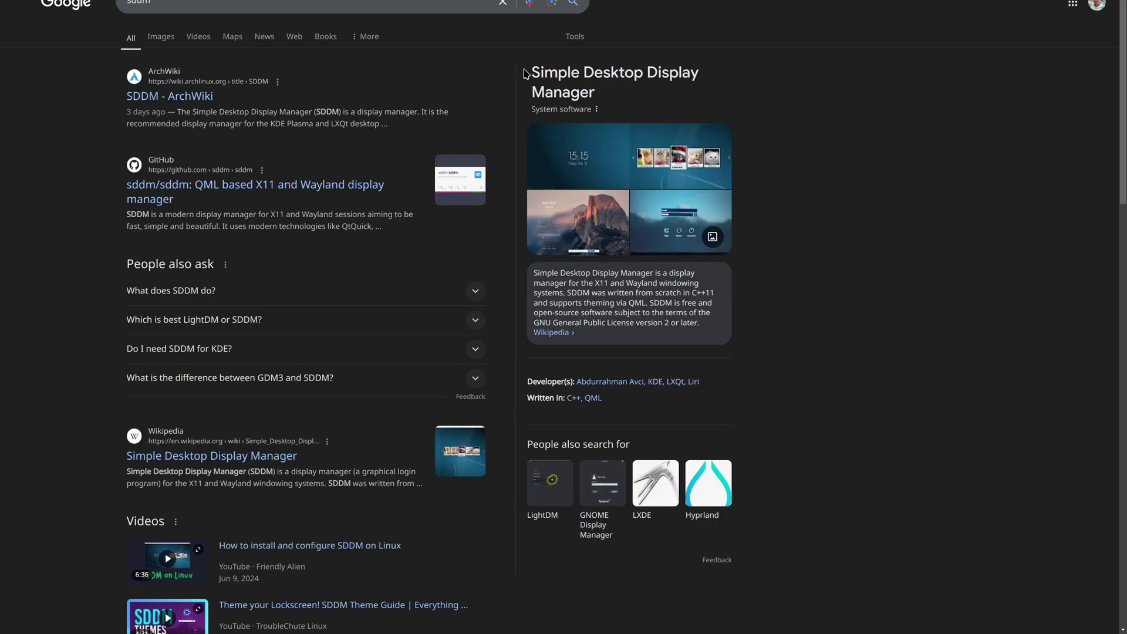
Highlight the 'Simple Desktop Display Manager' title in Google's sddm results, then deselect it
{"action": "left_click_drag", "start_coordinate": [525, 74], "coordinate": [596, 93]}
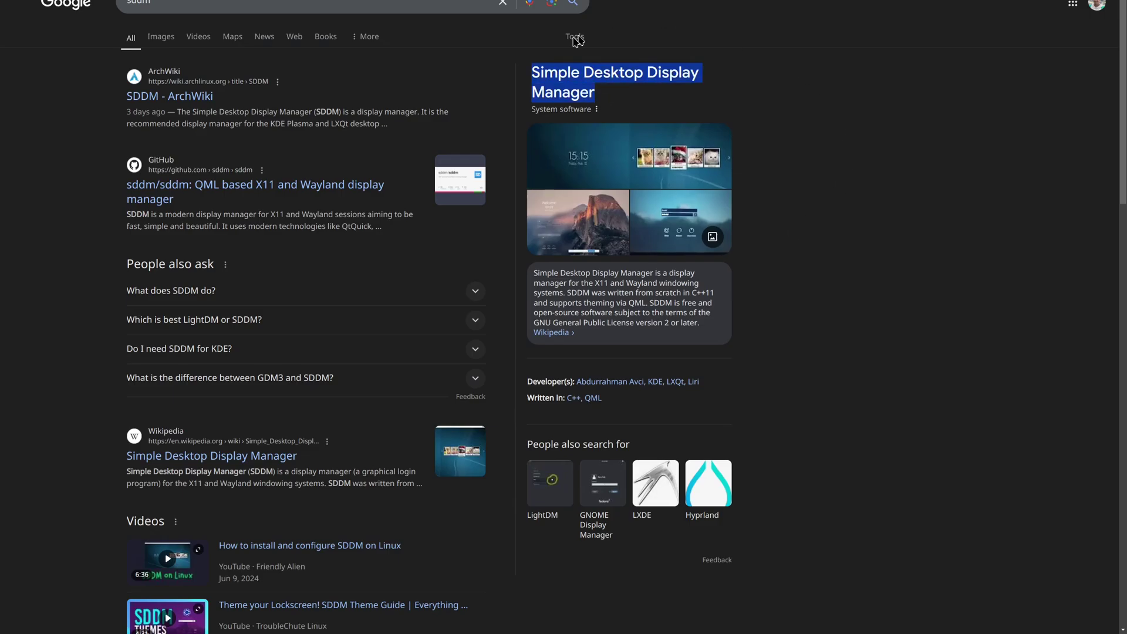
{"action": "left_click", "coordinate": [809, 152]}
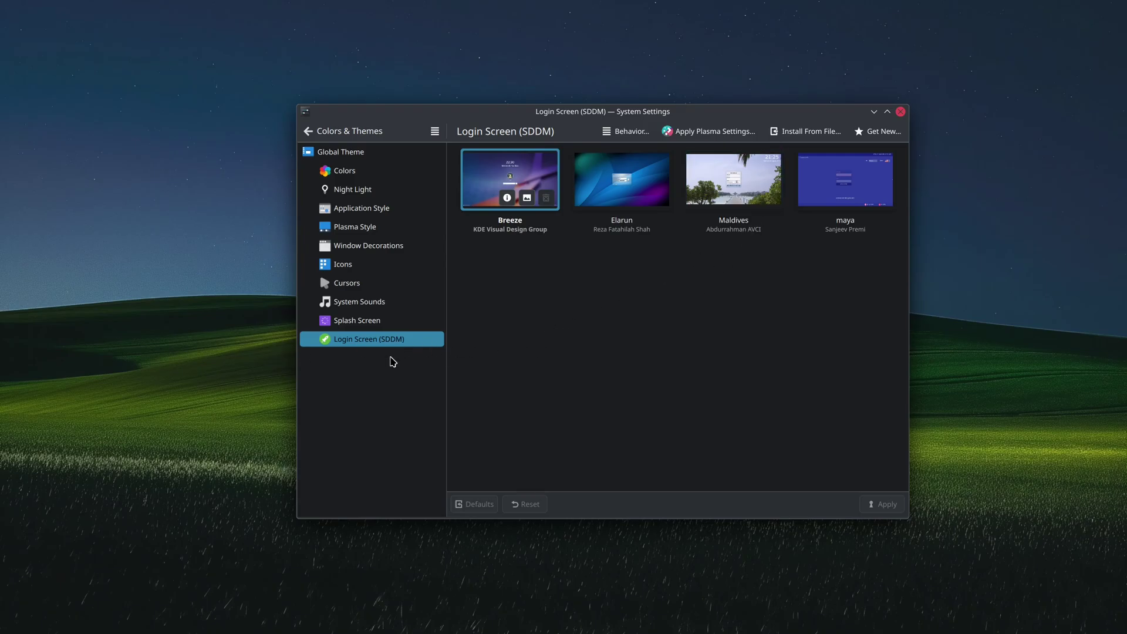
Browse the SDDM login themes, previewing Maldives' background options and the Elarun theme details
{"action": "left_click", "coordinate": [376, 323]}
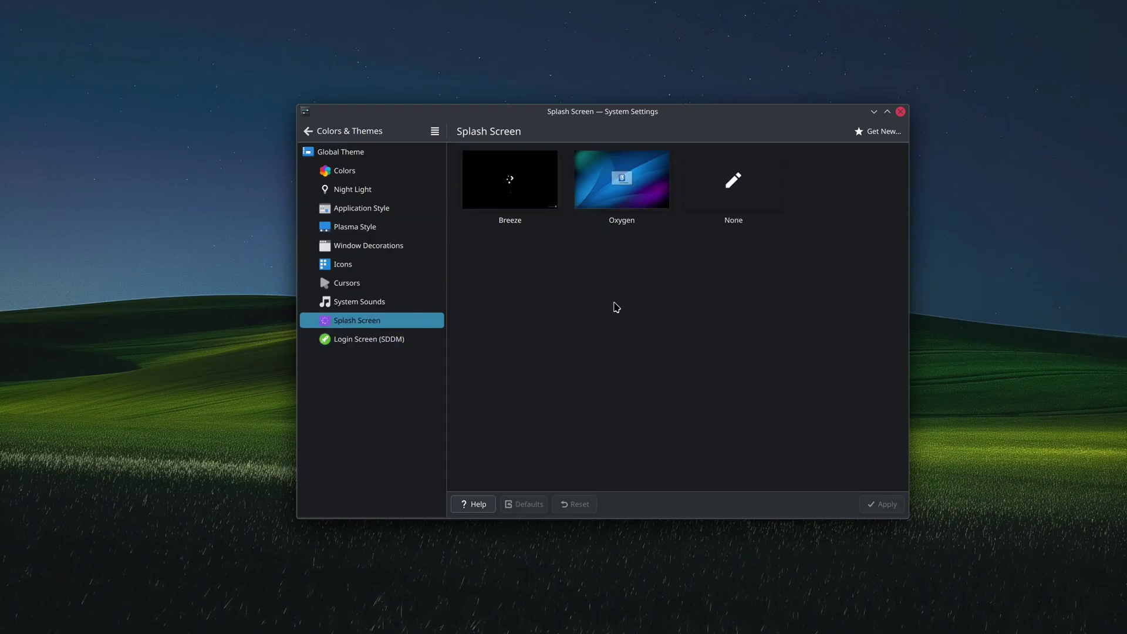
{"action": "left_click", "coordinate": [368, 342]}
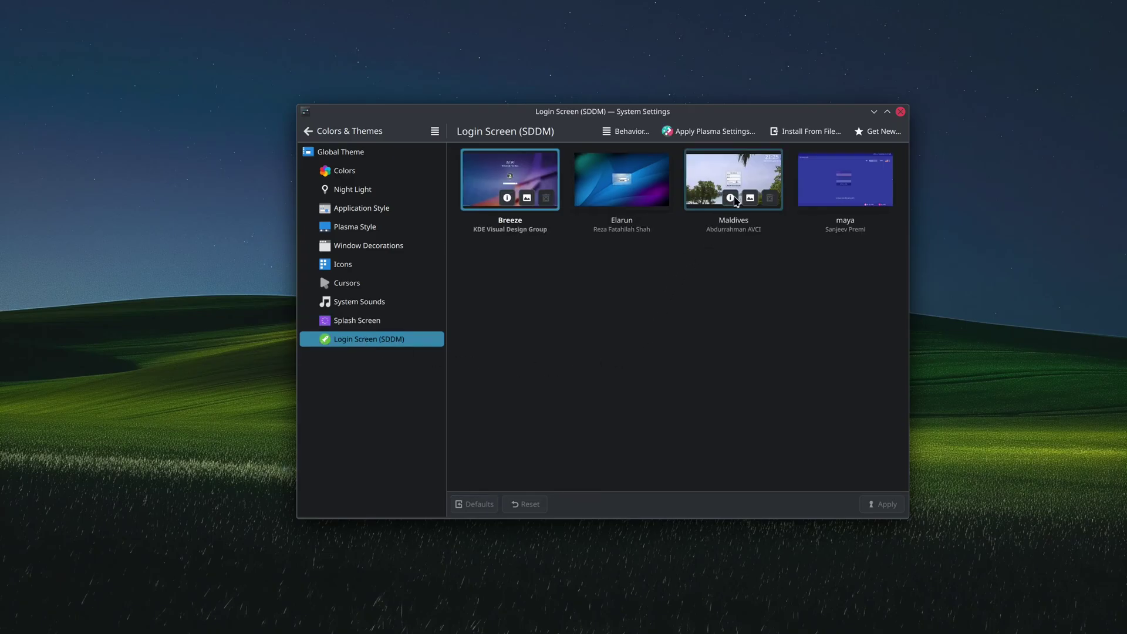
{"action": "left_click", "coordinate": [751, 198]}
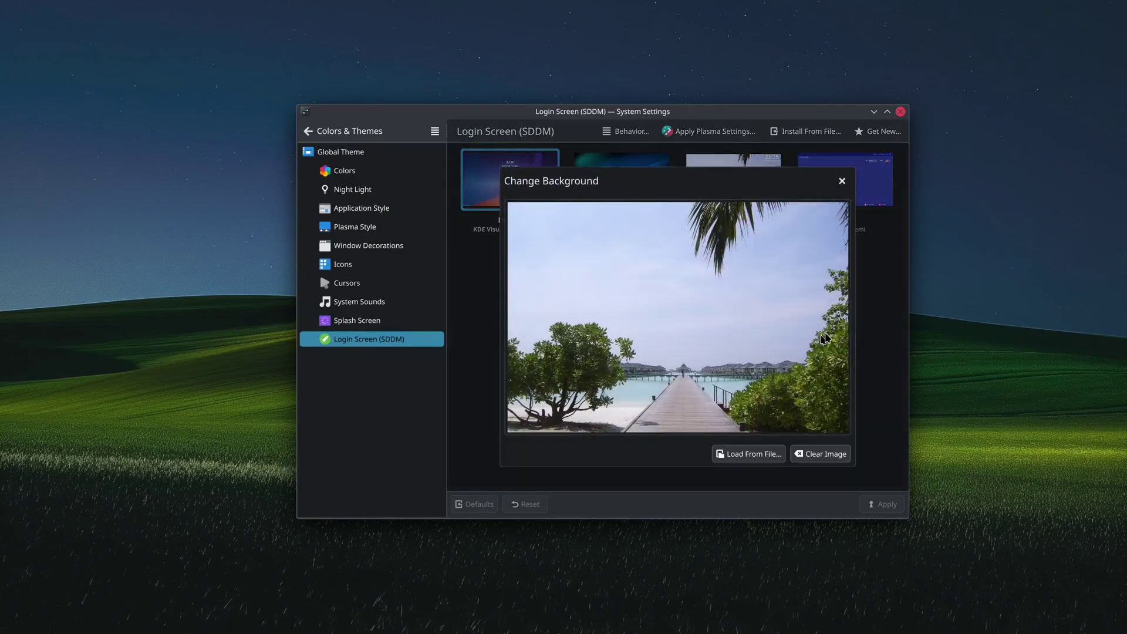
{"action": "left_click", "coordinate": [880, 315]}
{"action": "left_click", "coordinate": [842, 197]}
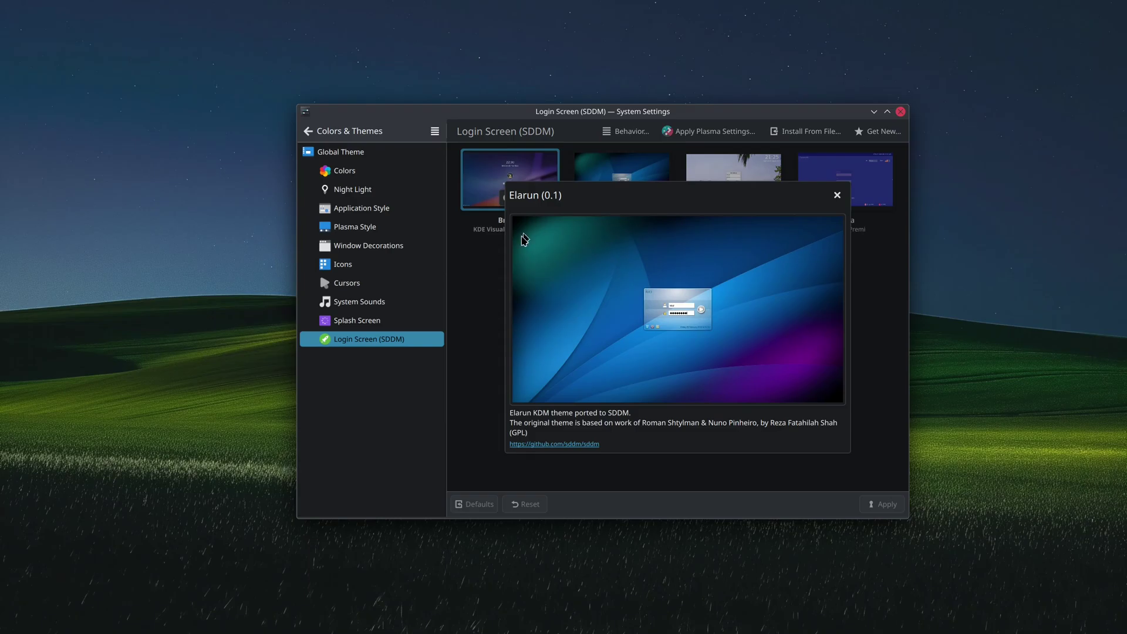
Preview the Win11OS-dark and Se7enAero window decorations
{"action": "left_click", "coordinate": [363, 244]}
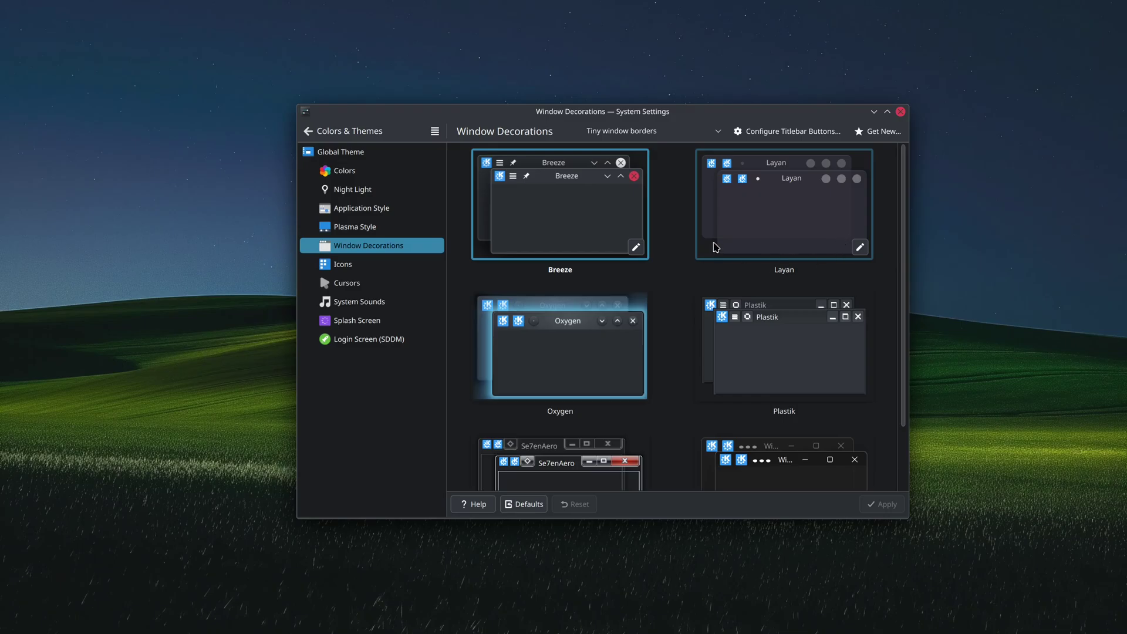
{"action": "scroll", "coordinate": [749, 347], "scroll_direction": "down", "scroll_amount": 3}
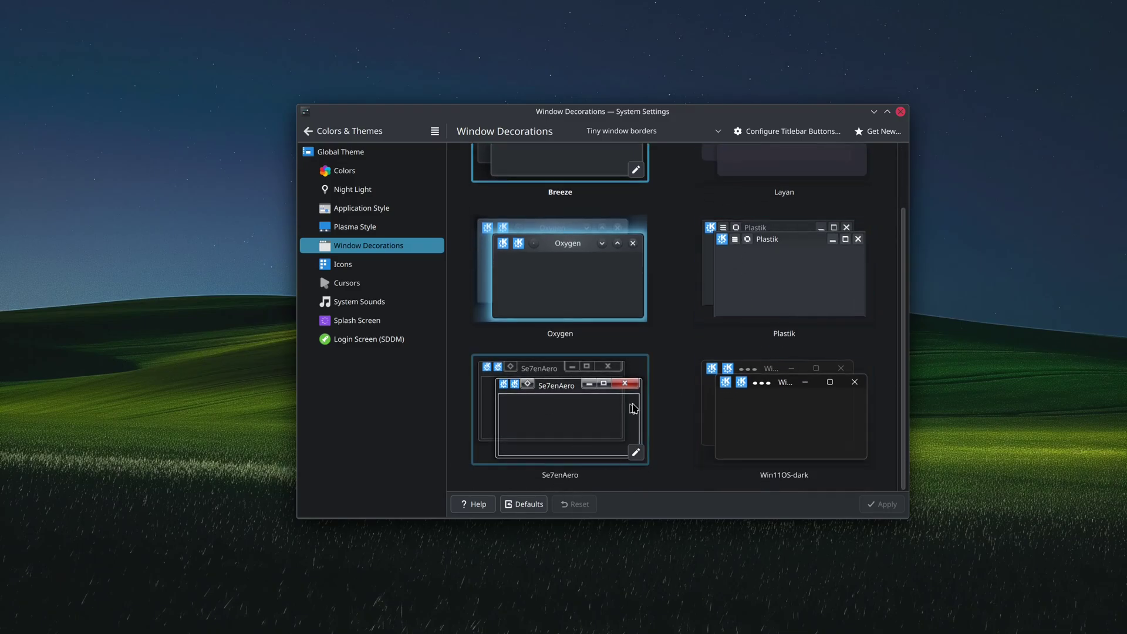
{"action": "double_click", "coordinate": [830, 385]}
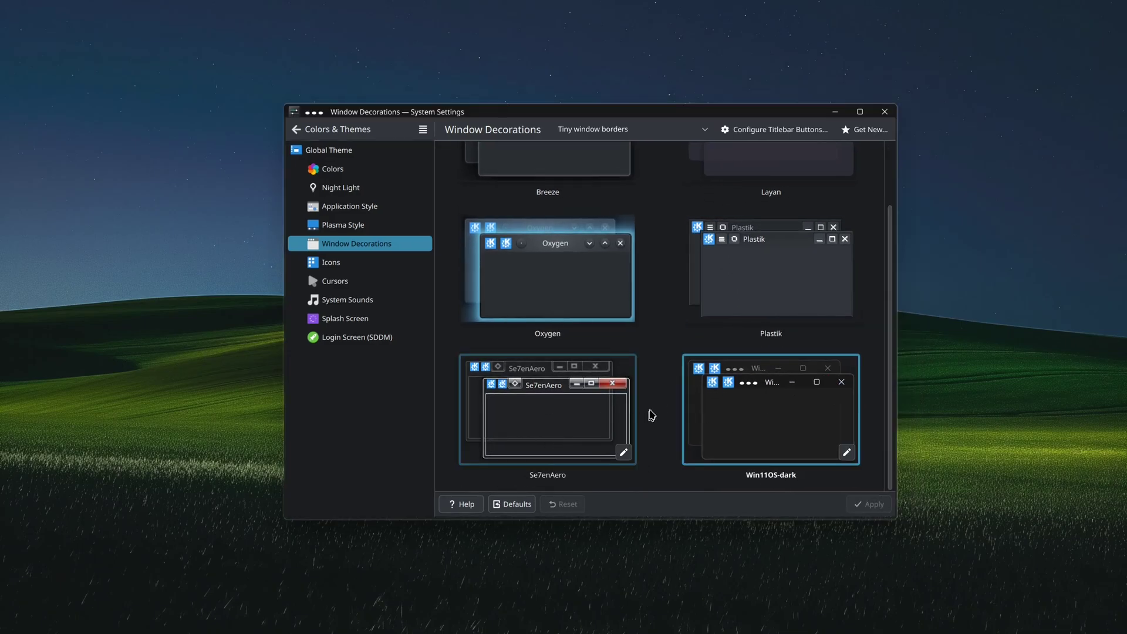
{"action": "left_click", "coordinate": [541, 415]}
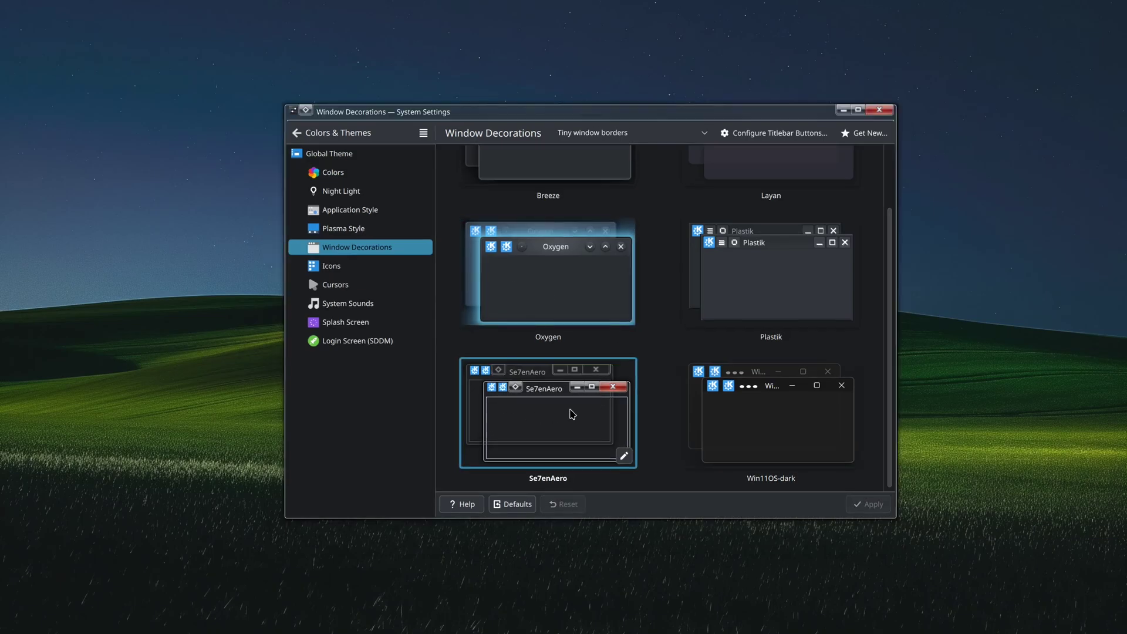
Restore the Breeze window decoration and select the Breeze cursor theme
{"action": "scroll", "coordinate": [572, 414], "scroll_direction": "up", "scroll_amount": 3}
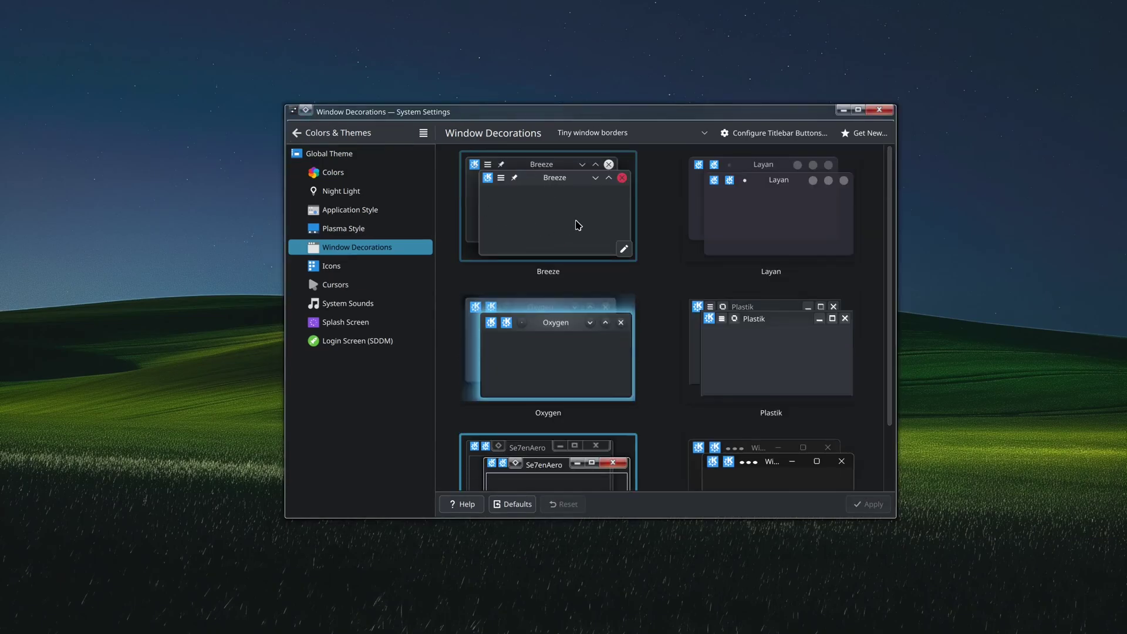
{"action": "left_click", "coordinate": [580, 225]}
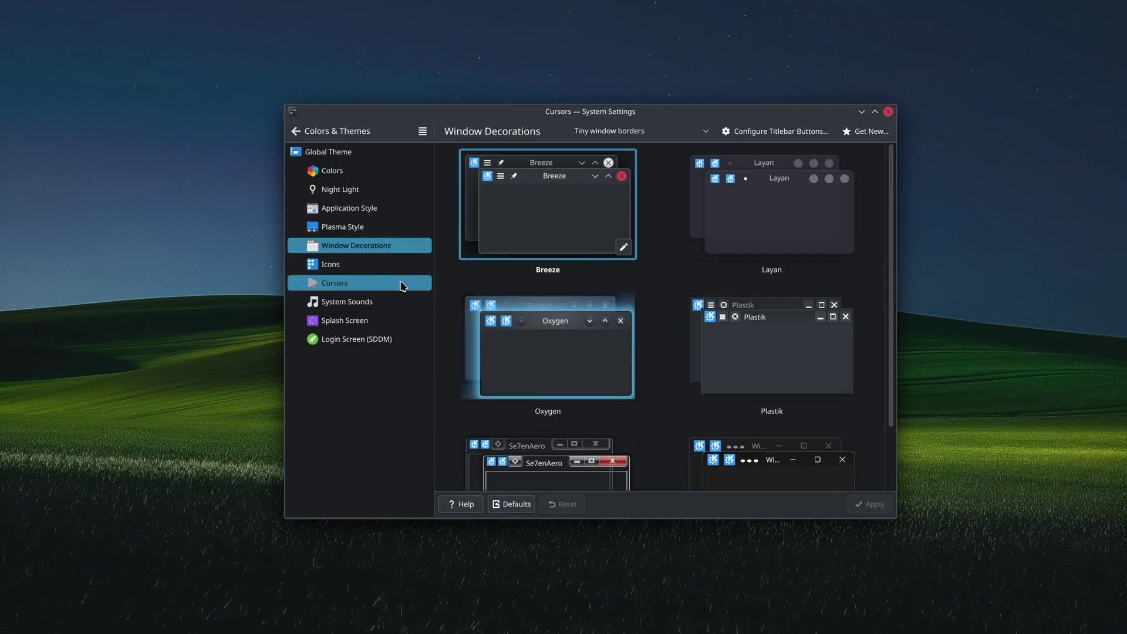
{"action": "left_click", "coordinate": [389, 282]}
{"action": "left_click", "coordinate": [498, 185]}
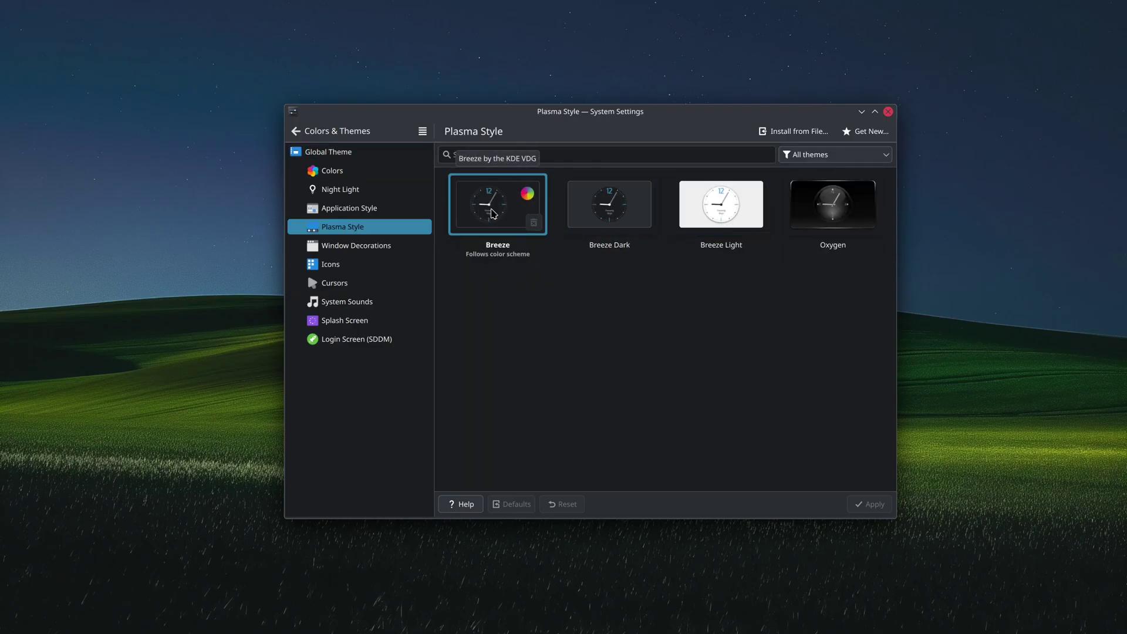
Open Power Management and review its On AC Power settings: Performance profile, 40% brightness
{"action": "left_click", "coordinate": [296, 131]}
{"action": "left_click", "coordinate": [329, 247]}
{"action": "scroll", "coordinate": [331, 249], "scroll_direction": "down", "scroll_amount": 8}
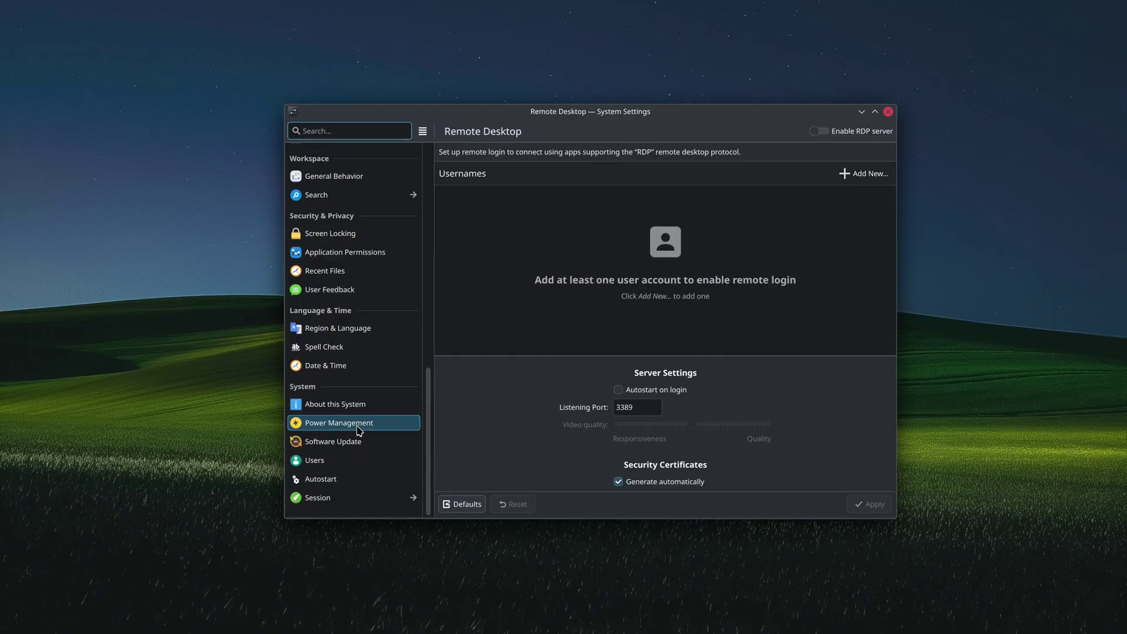
{"action": "left_click", "coordinate": [349, 422]}
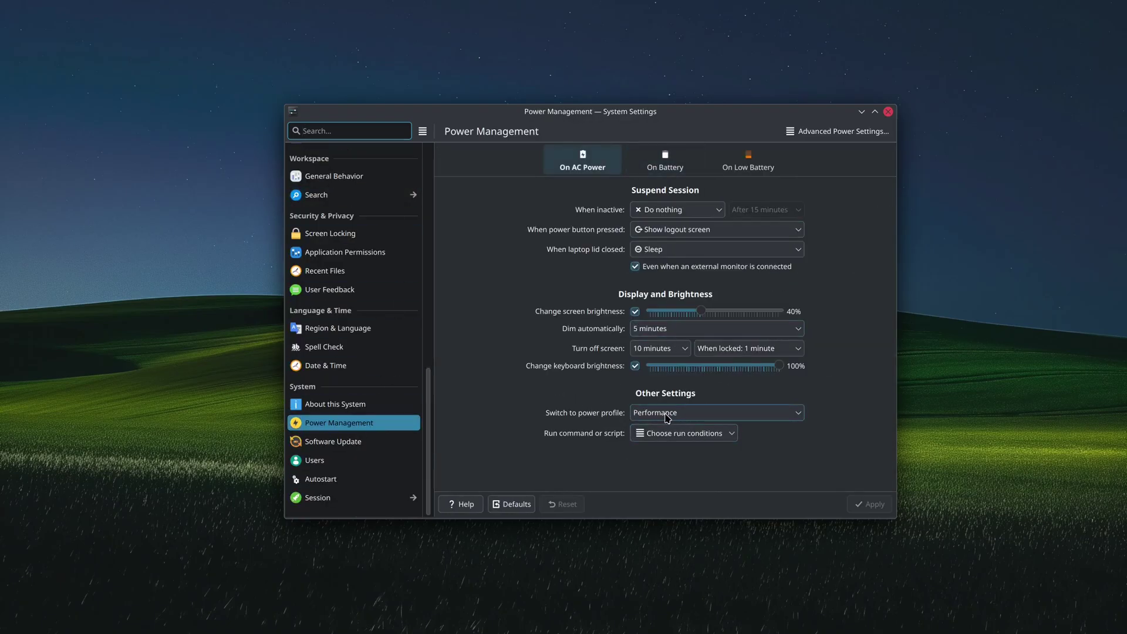
{"action": "left_click_drag", "start_coordinate": [431, 377], "coordinate": [421, 143]}
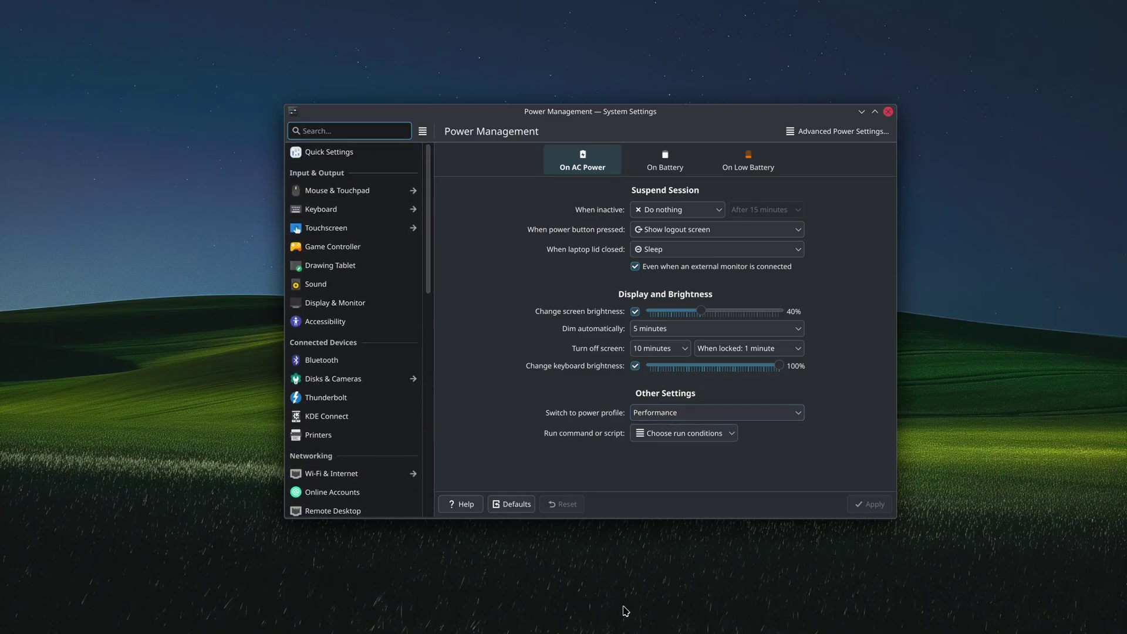
{"action": "mouse_move", "coordinate": [679, 632]}
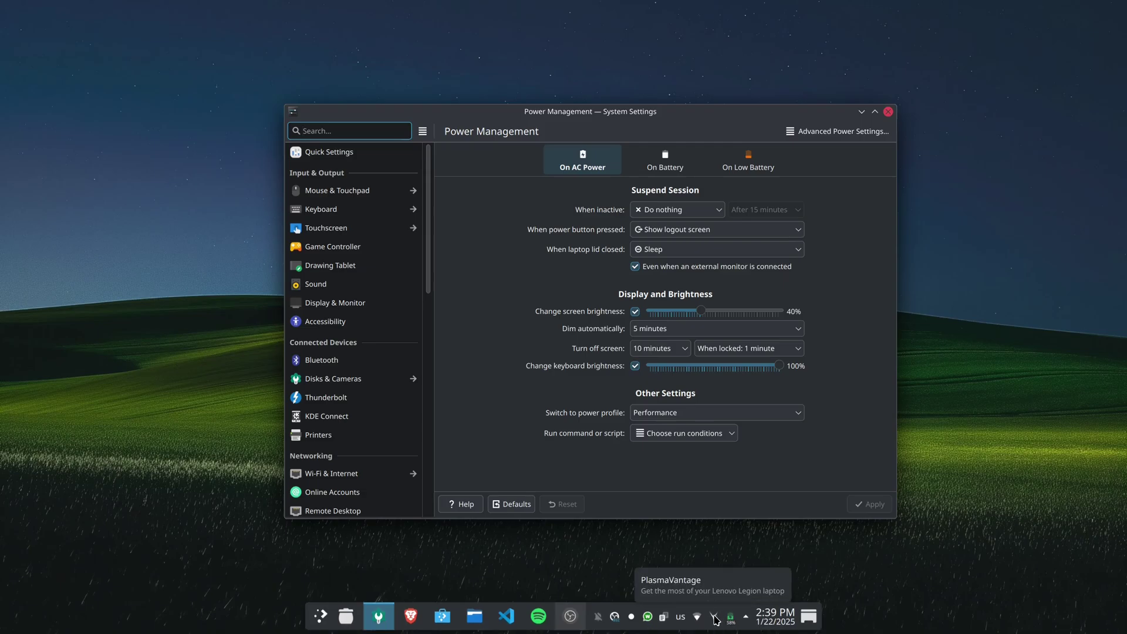
{"action": "left_click", "coordinate": [715, 619]}
{"action": "scroll", "coordinate": [775, 446], "scroll_direction": "down", "scroll_amount": 2}
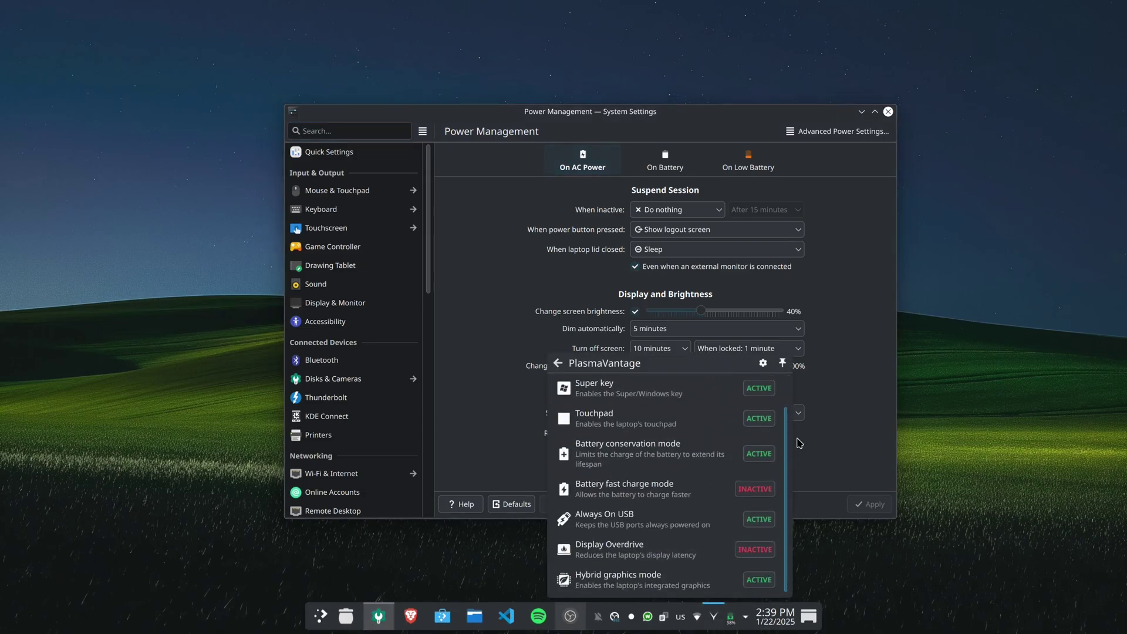
{"action": "scroll", "coordinate": [786, 437], "scroll_direction": "up", "scroll_amount": 2}
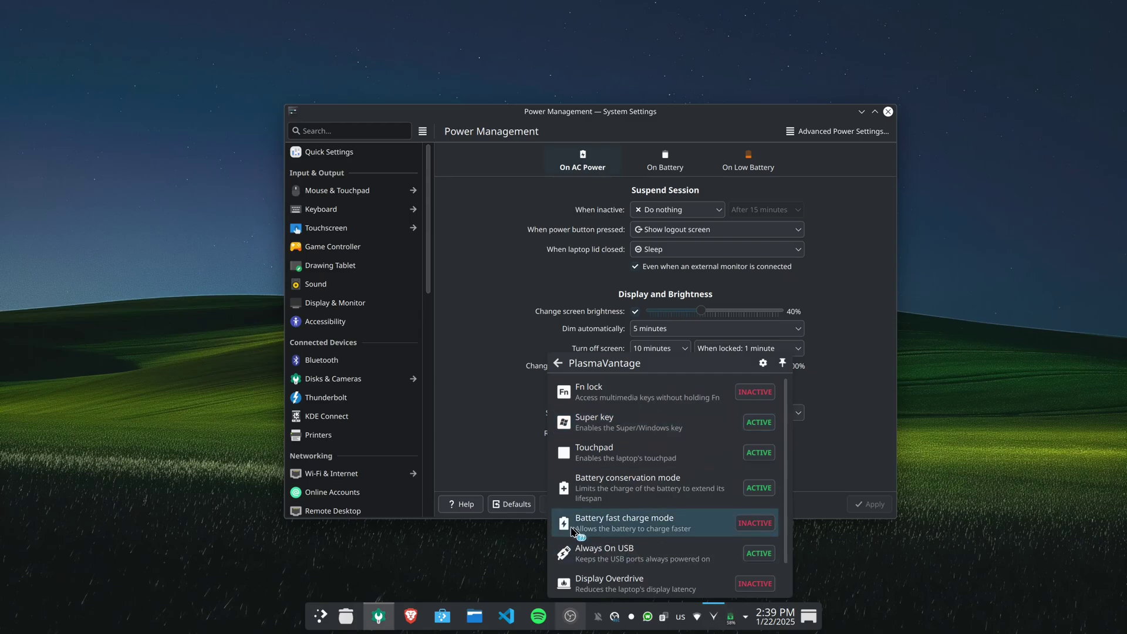
{"action": "left_click", "coordinate": [468, 551]}
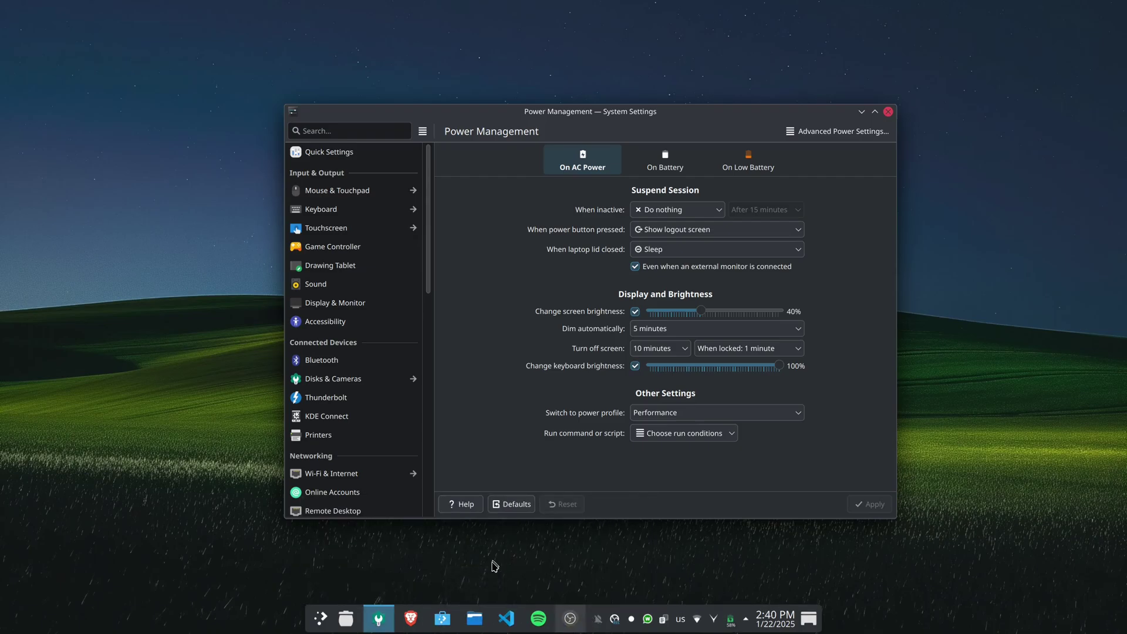
Set the panel's visibility to Dodge windows, exit edit mode, and close System Settings
{"action": "right_click", "coordinate": [592, 613]}
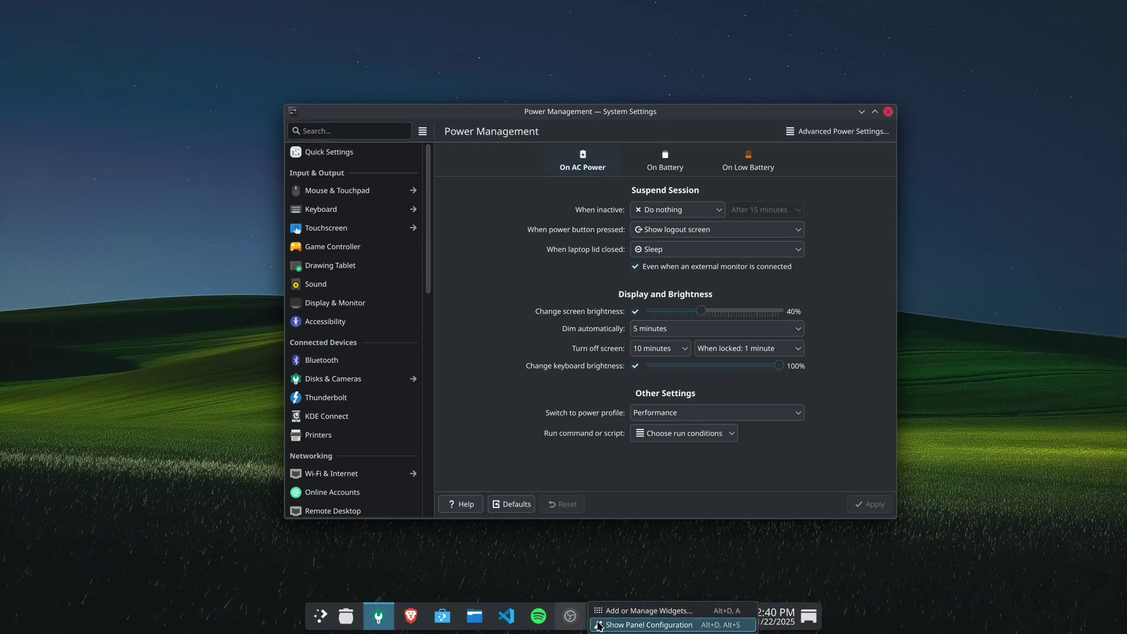
{"action": "left_click", "coordinate": [599, 625]}
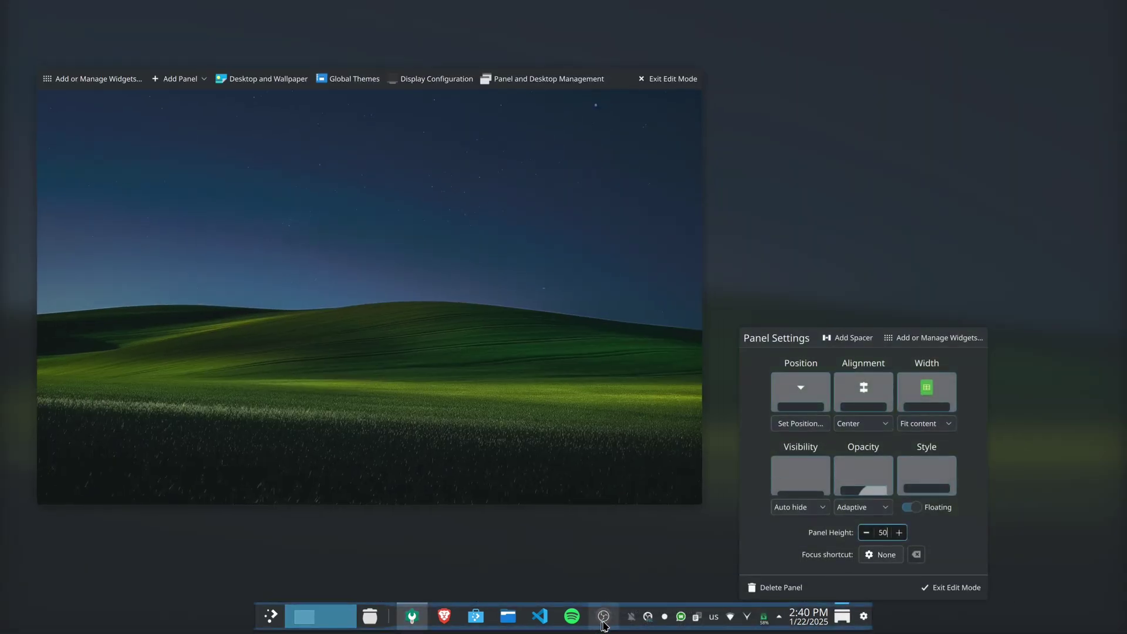
{"action": "left_click", "coordinate": [823, 509]}
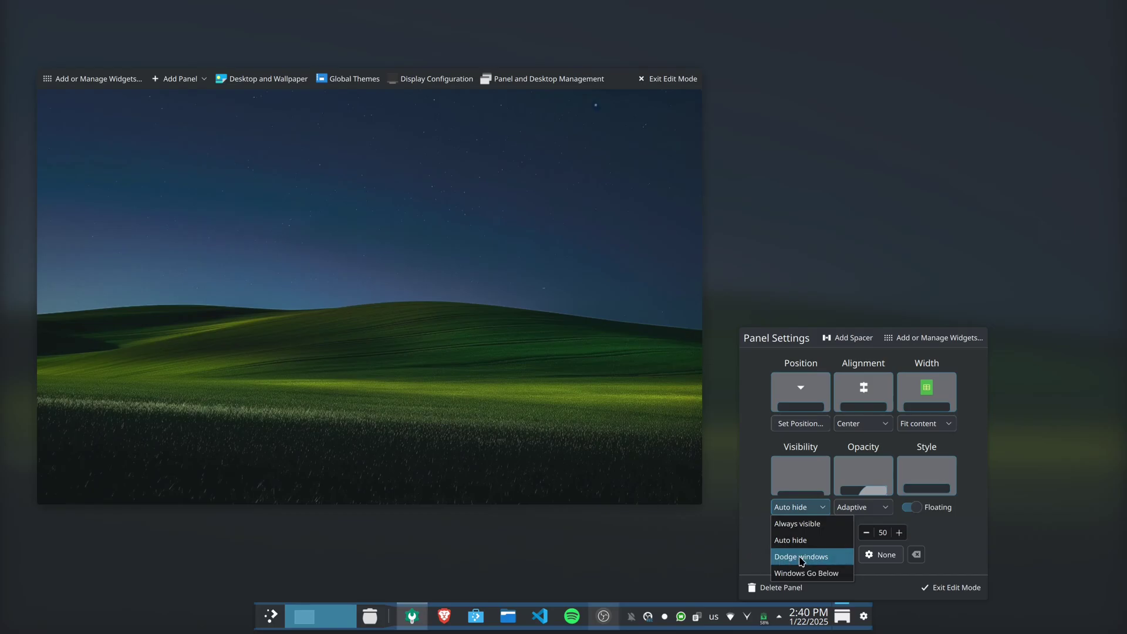
{"action": "left_click", "coordinate": [788, 561]}
{"action": "left_click", "coordinate": [954, 587]}
{"action": "left_click", "coordinate": [888, 112]}
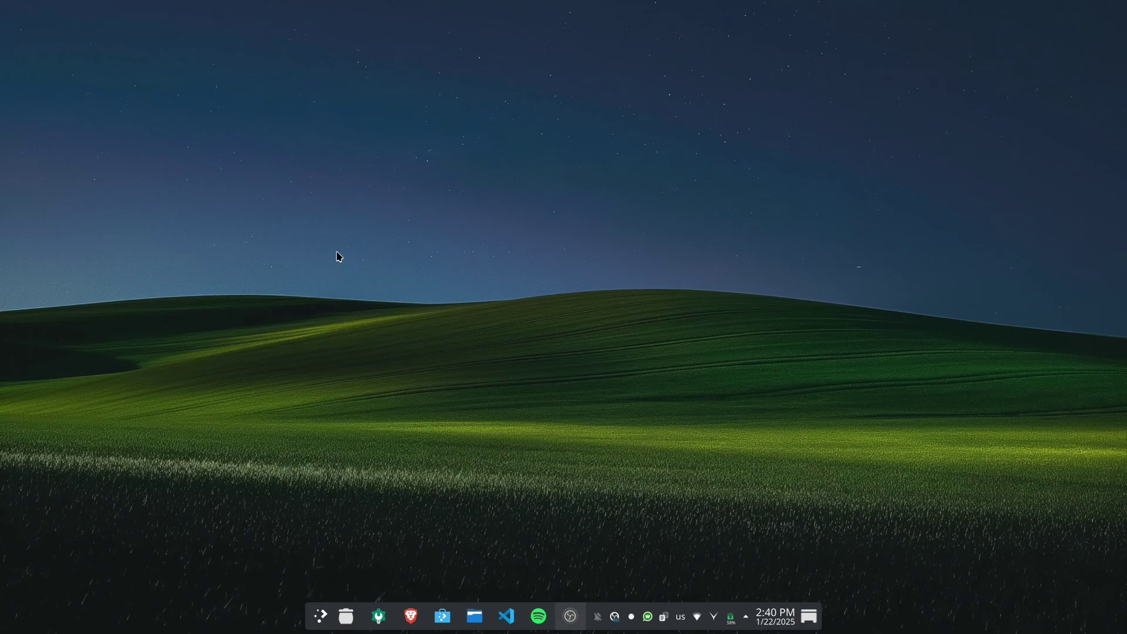
{"action": "left_click", "coordinate": [476, 622]}
{"action": "left_click", "coordinate": [936, 97]}
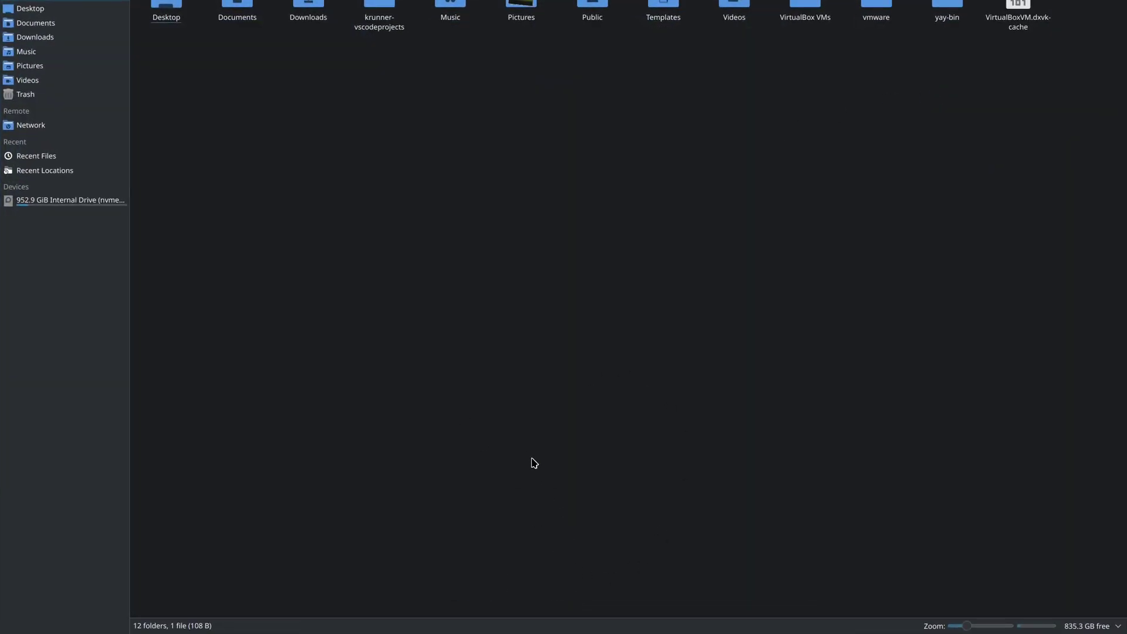
{"action": "key", "text": "alt+F4"}
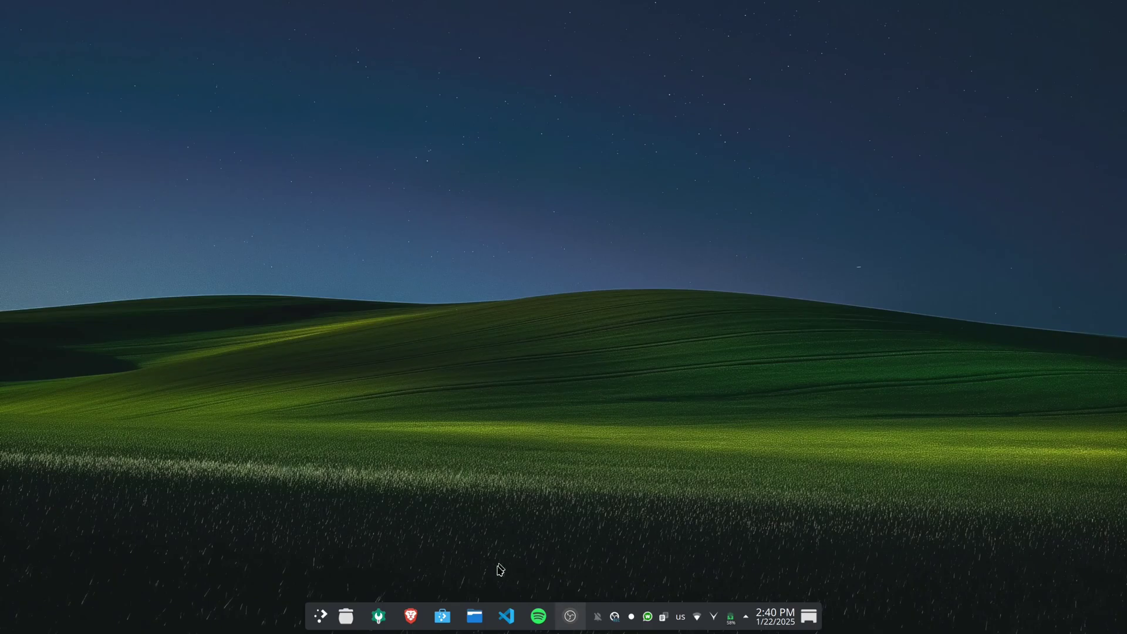
{"action": "left_click", "coordinate": [323, 616]}
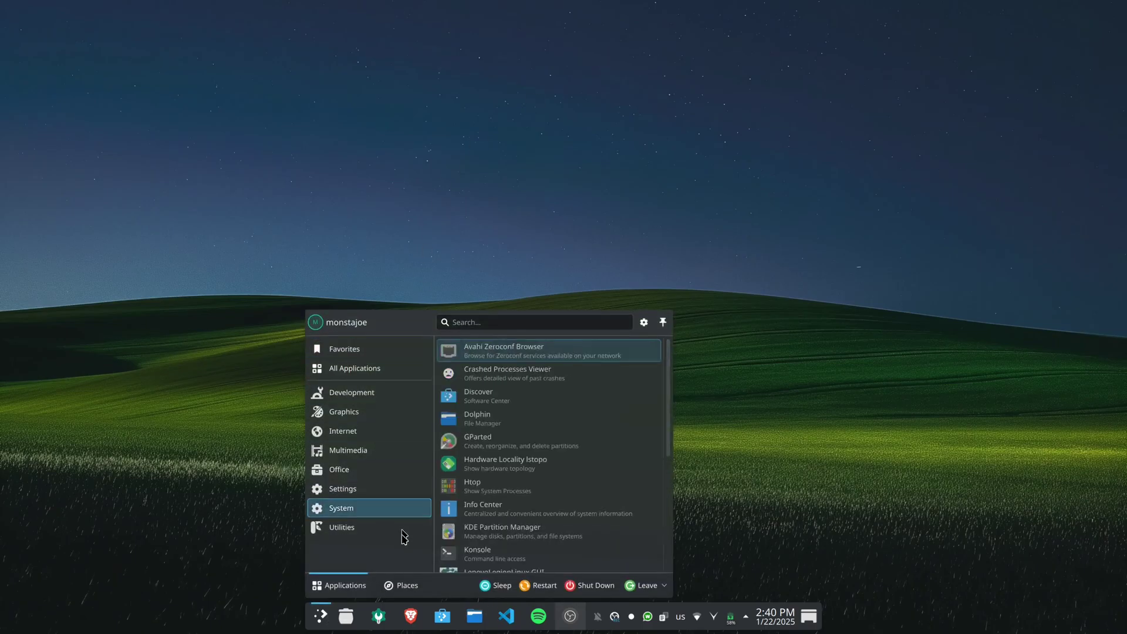
{"action": "left_click", "coordinate": [456, 209]}
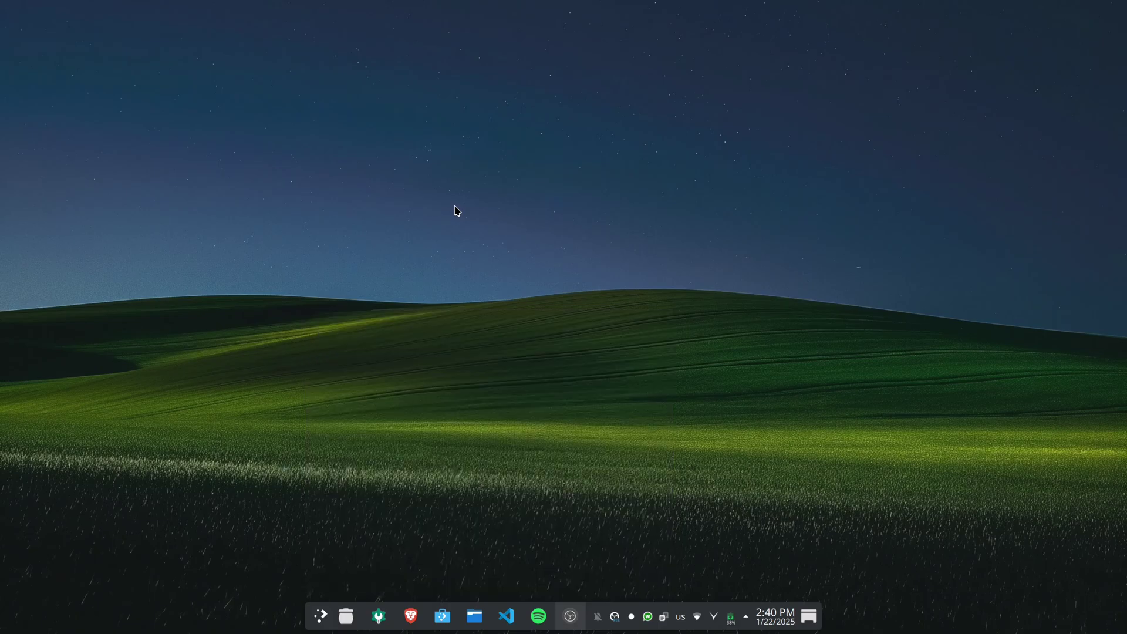
{"action": "key", "text": "alt+space"}
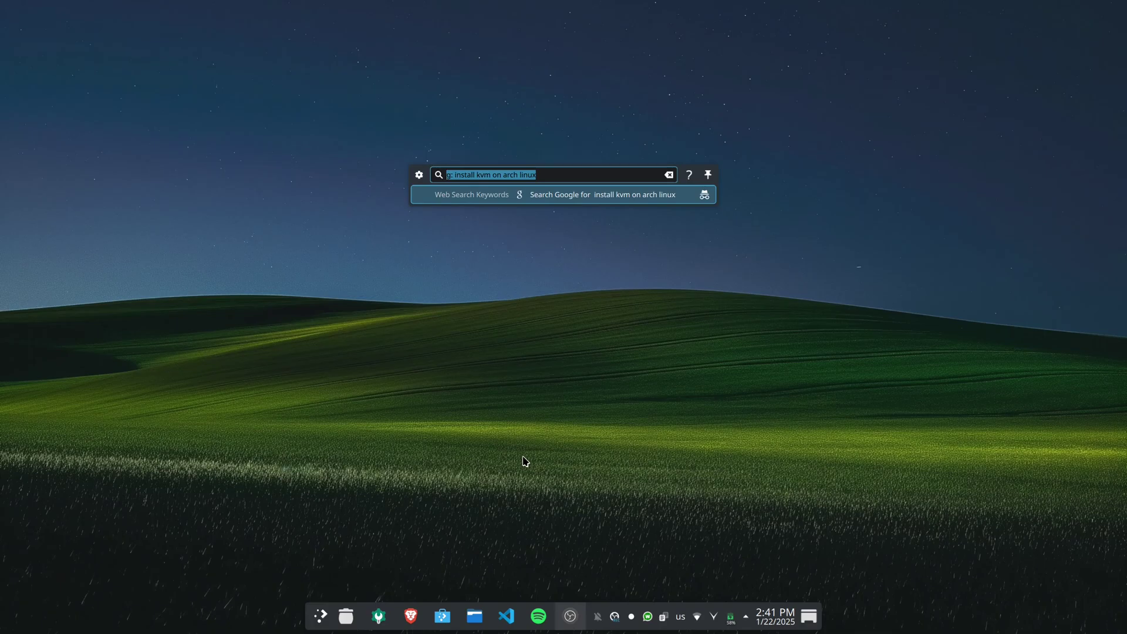
{"action": "type", "text": "spectacl"}
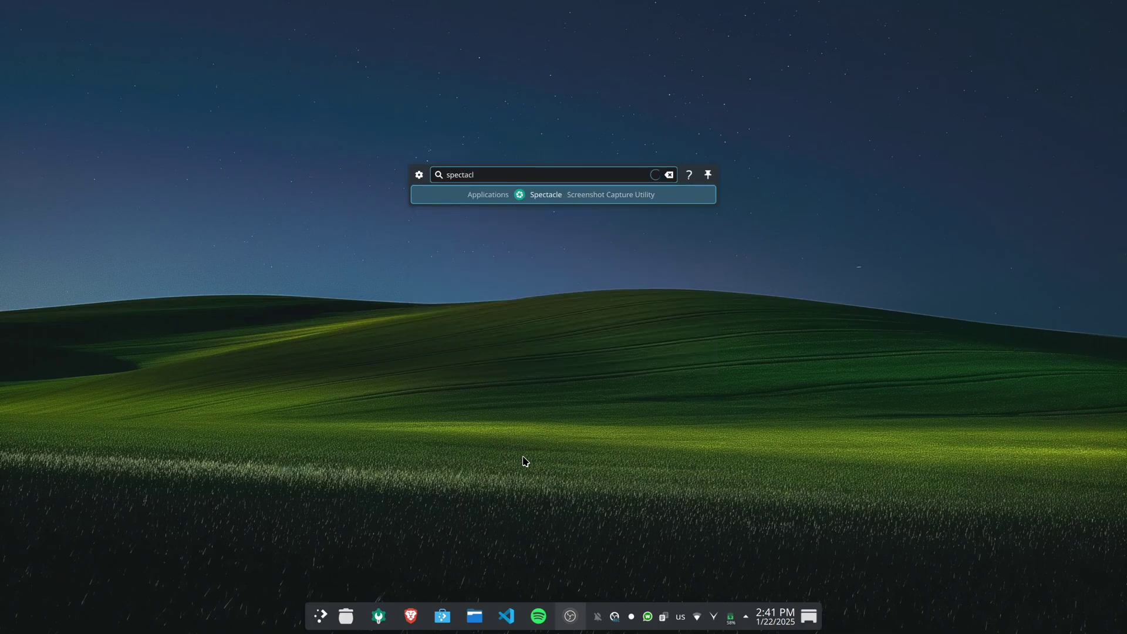
{"action": "key", "text": "Return"}
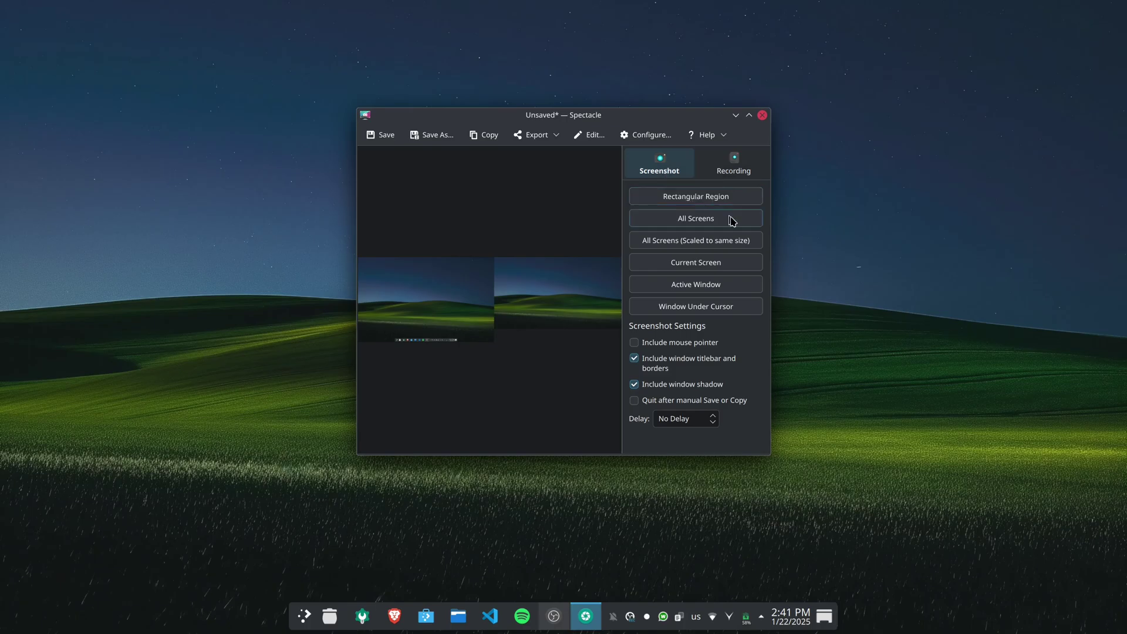
{"action": "left_click", "coordinate": [700, 204]}
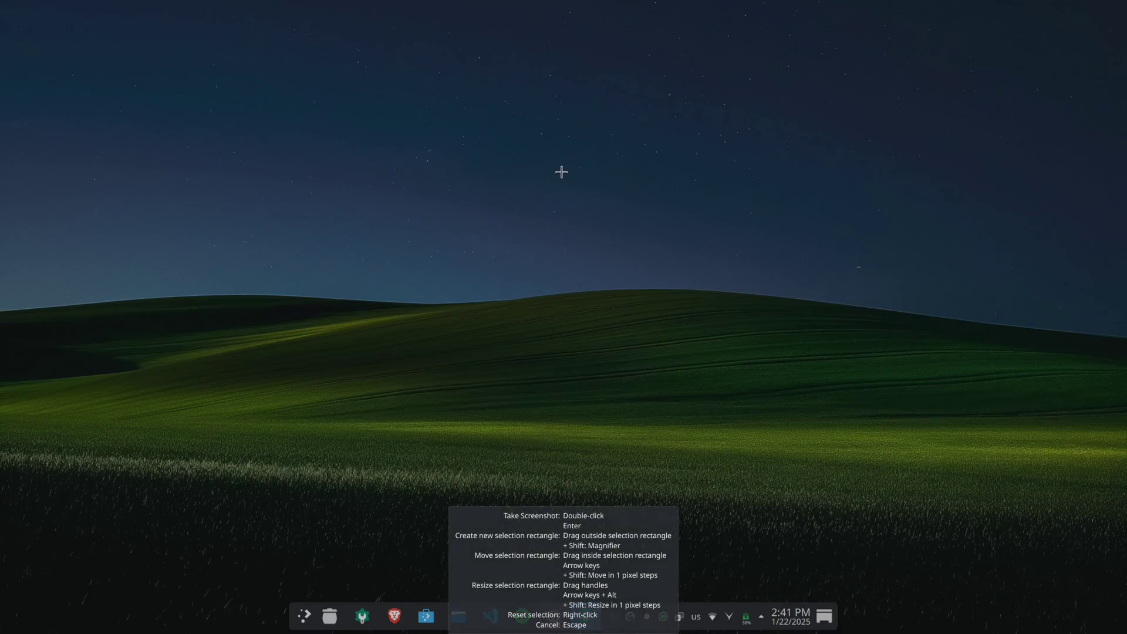
{"action": "key", "text": "Escape"}
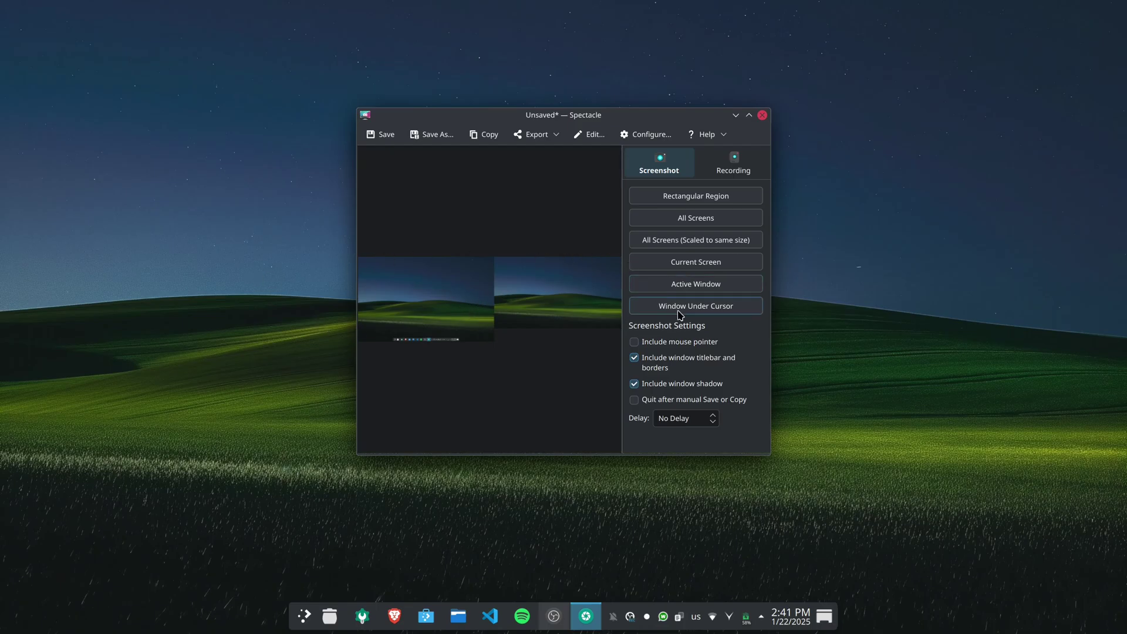
{"action": "left_click", "coordinate": [710, 199]}
{"action": "left_click_drag", "start_coordinate": [237, 64], "coordinate": [974, 428]}
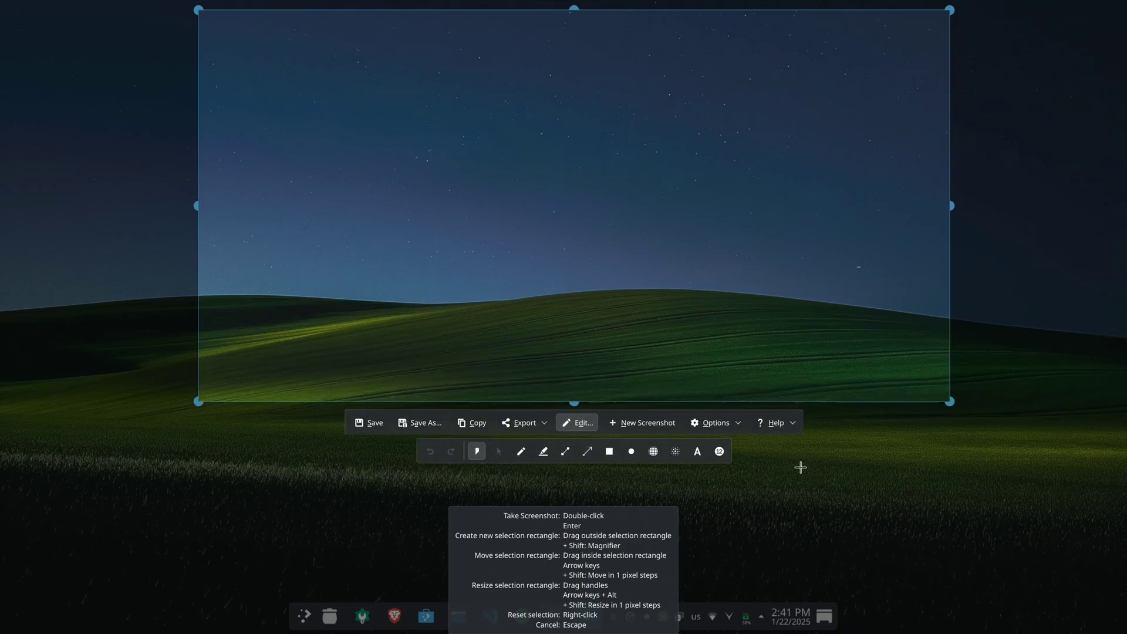
{"action": "key", "text": "alt+Right"}
{"action": "left_click_drag", "start_coordinate": [661, 222], "coordinate": [685, 271]}
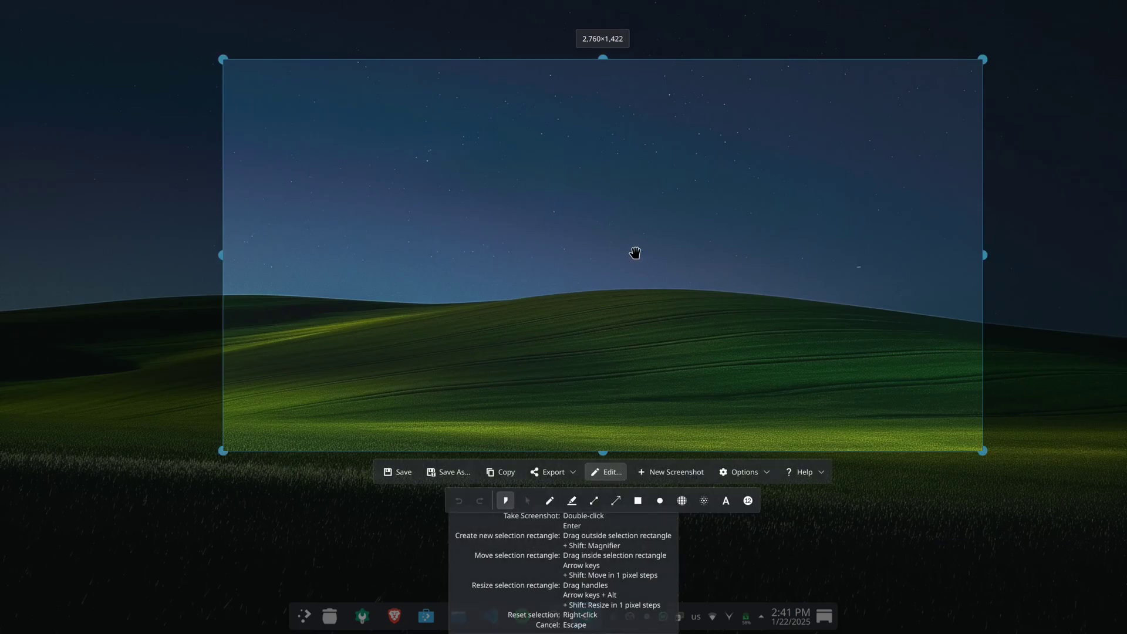
{"action": "key", "text": "Return"}
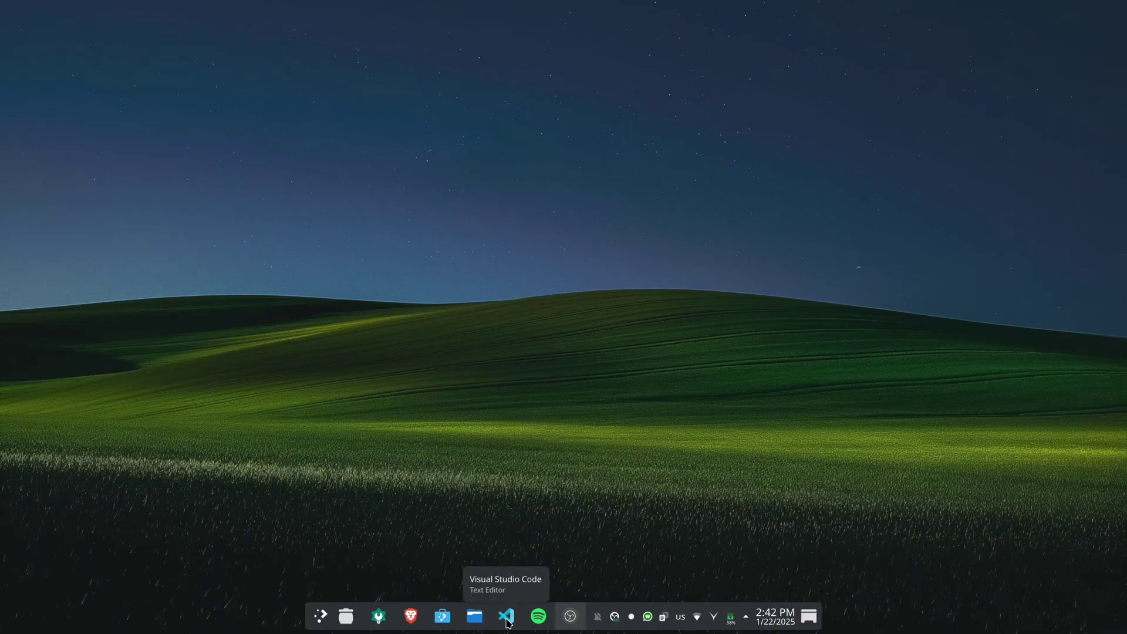
{"action": "left_click", "coordinate": [541, 620]}
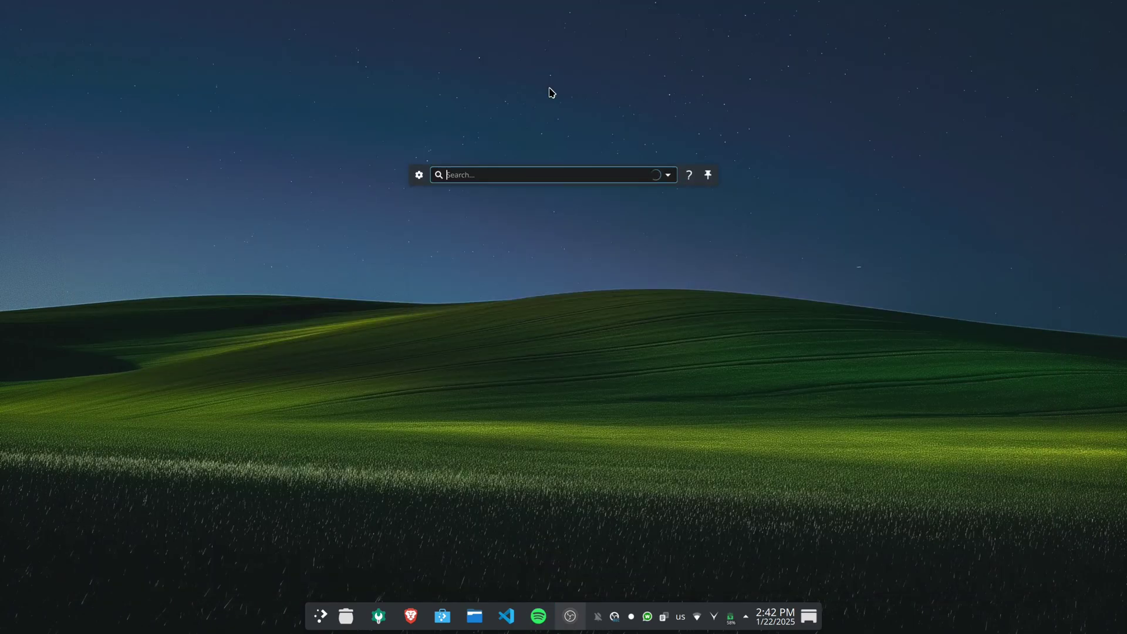
{"action": "type", "text": "notion"}
{"action": "key", "text": "Return"}
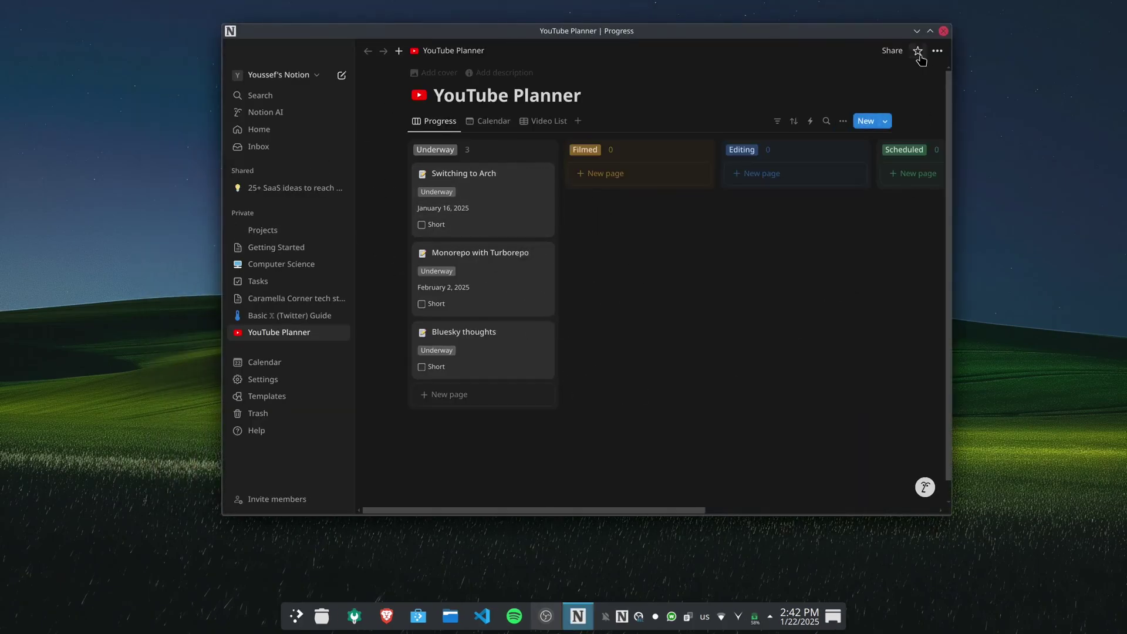
{"action": "left_click", "coordinate": [332, 448]}
{"action": "left_click", "coordinate": [943, 31]}
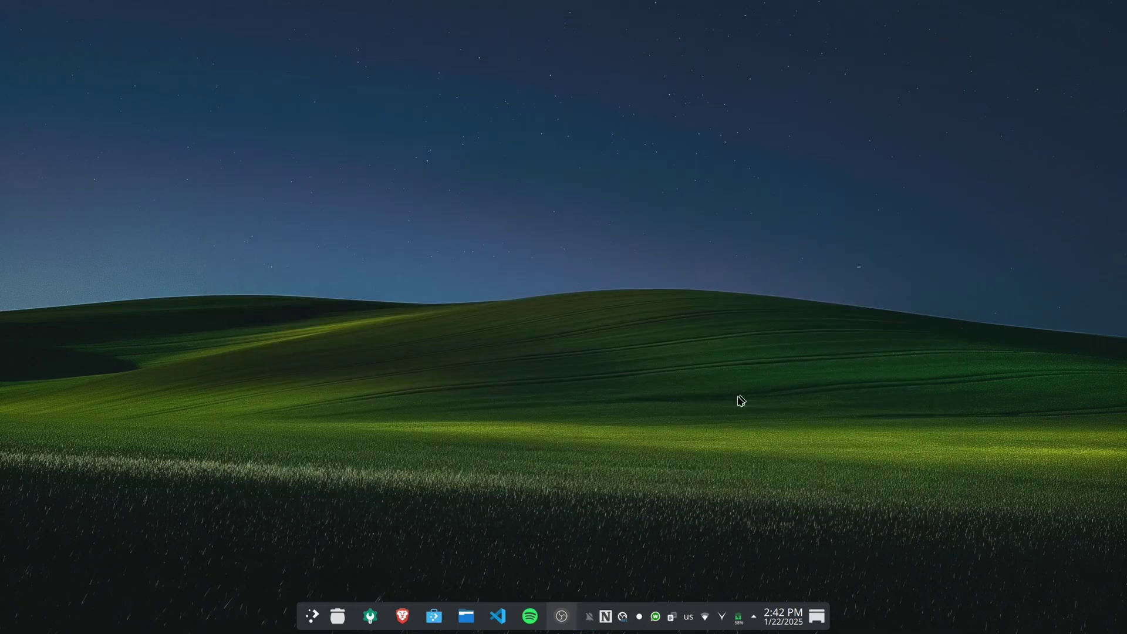
{"action": "right_click", "coordinate": [605, 615]}
{"action": "left_click", "coordinate": [616, 594]}
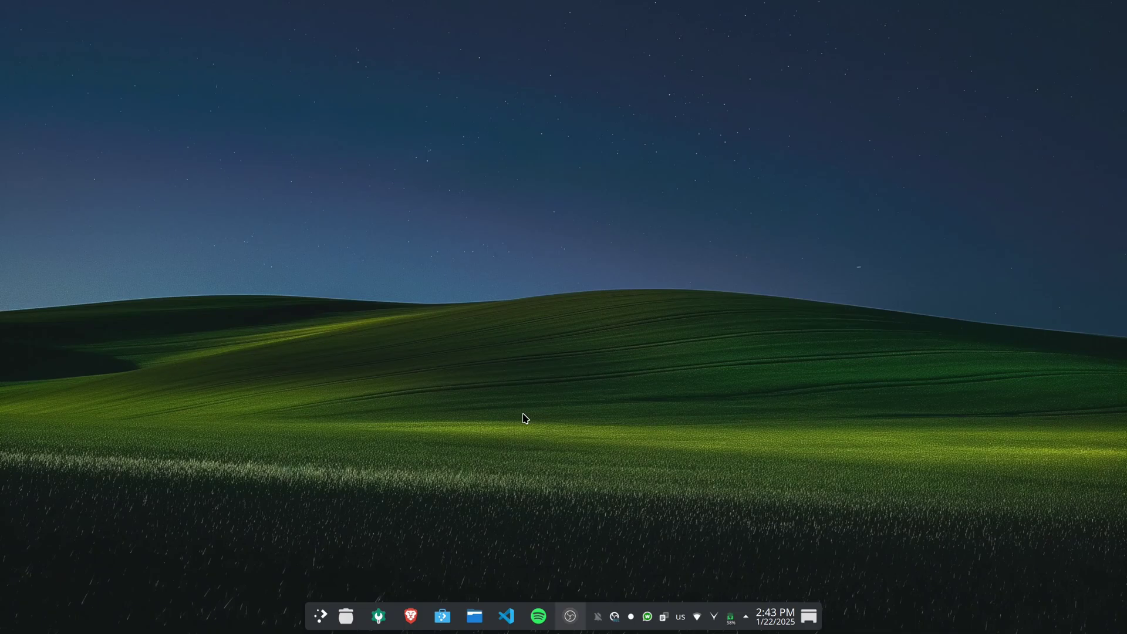
Open Konsole with Ctrl+Alt+T and run fastfetch
{"action": "key", "text": "ctrl+alt+t"}
{"action": "type", "text": "fast"}
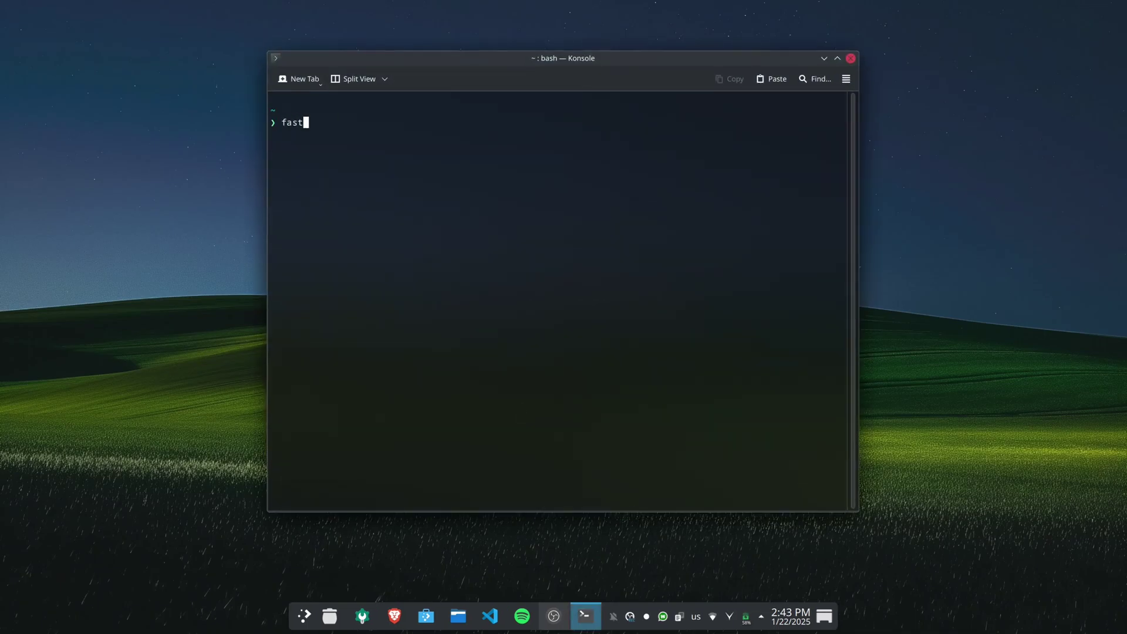
{"action": "type", "text": "fetch"}
{"action": "key", "text": "Return"}
Highlight the OS, CPU, memory and swap lines in the fastfetch output
{"action": "scroll", "coordinate": [688, 256], "scroll_direction": "up", "scroll_amount": 1}
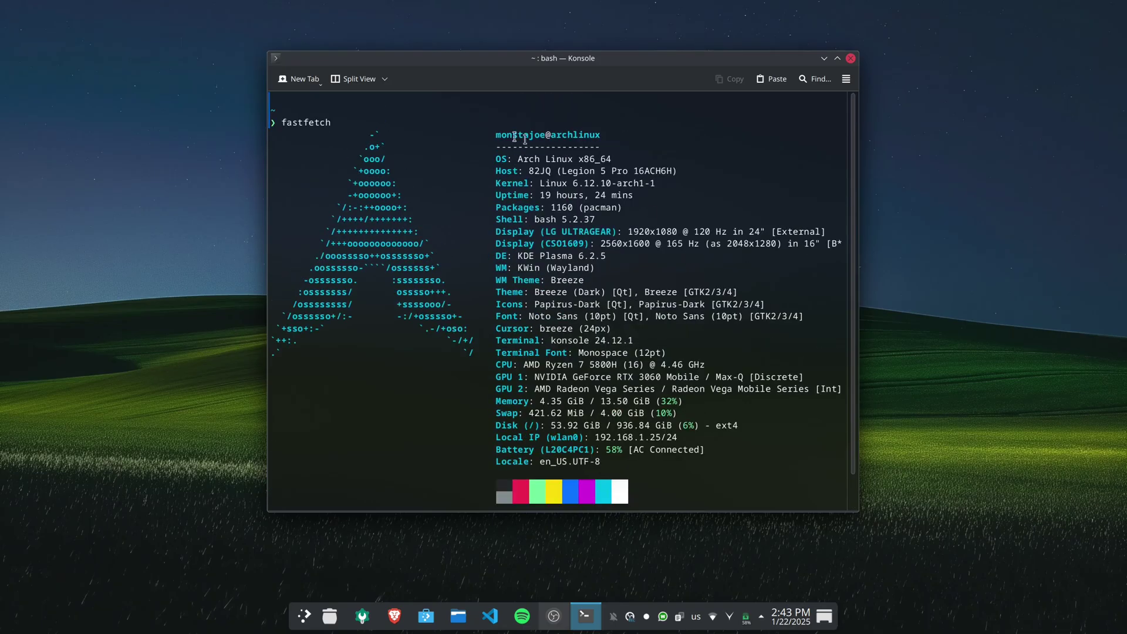
{"action": "scroll", "coordinate": [605, 195], "scroll_direction": "down", "scroll_amount": 1}
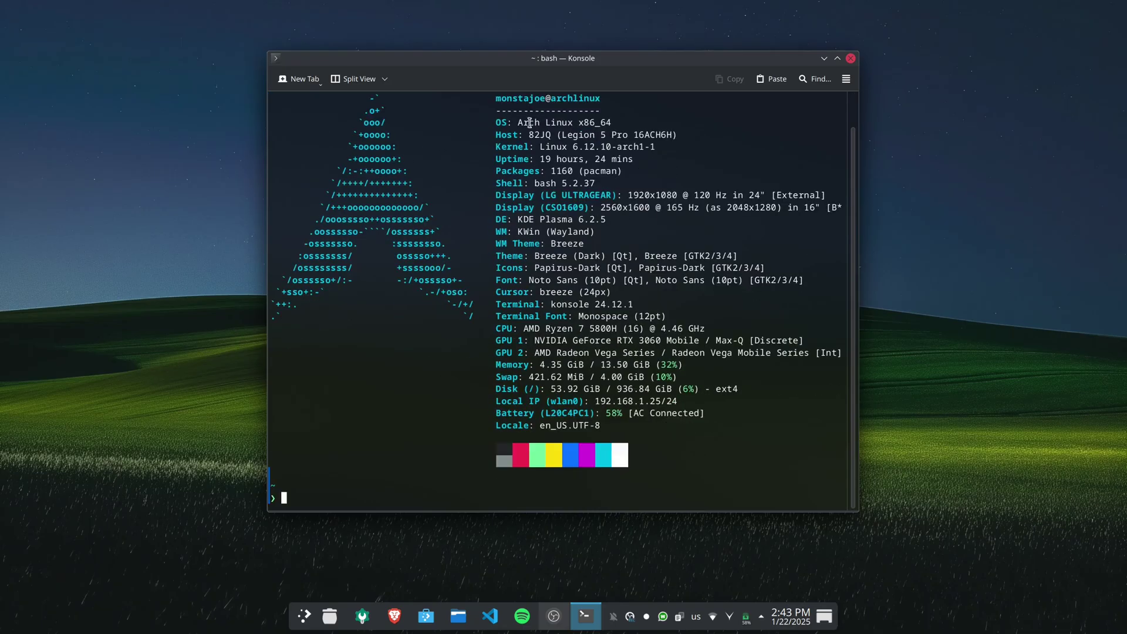
{"action": "left_click_drag", "start_coordinate": [528, 122], "coordinate": [595, 183]}
{"action": "left_click", "coordinate": [554, 130]}
{"action": "left_click_drag", "start_coordinate": [519, 122], "coordinate": [607, 125]}
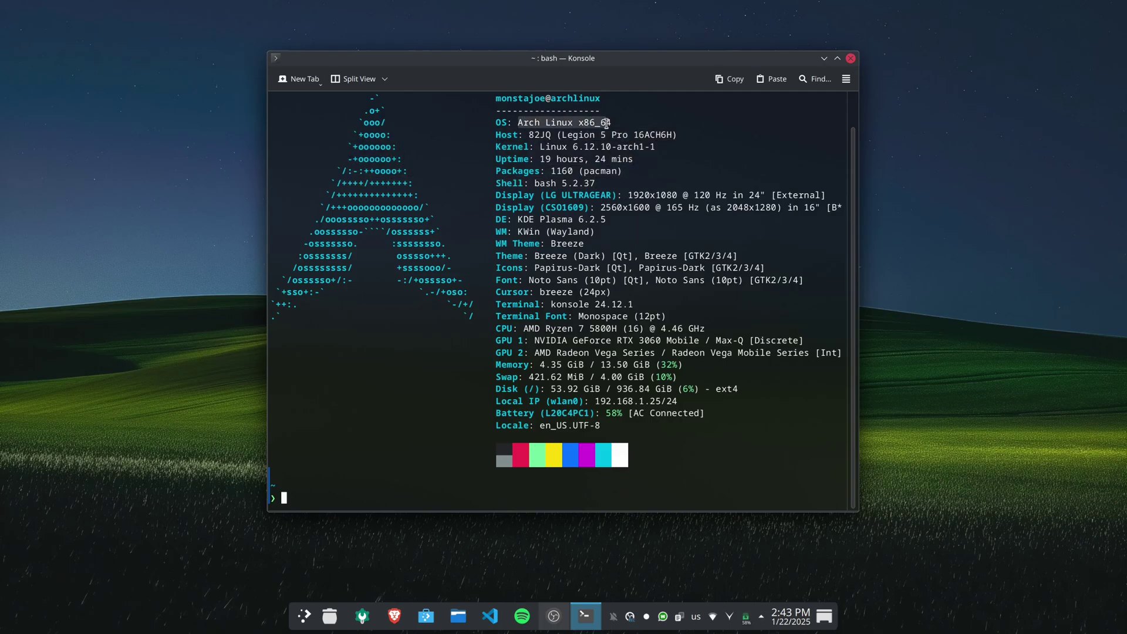
{"action": "left_click", "coordinate": [603, 173]}
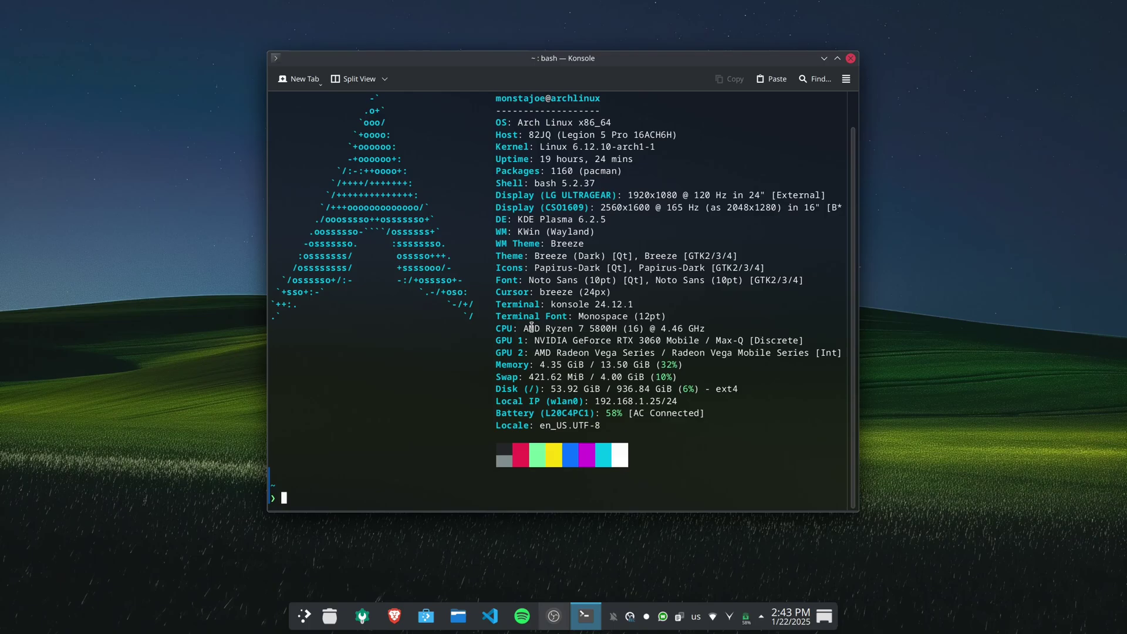
{"action": "left_click_drag", "start_coordinate": [532, 327], "coordinate": [703, 330]}
{"action": "left_click", "coordinate": [675, 335]}
{"action": "left_click_drag", "start_coordinate": [552, 368], "coordinate": [652, 376]}
{"action": "left_click", "coordinate": [597, 397]}
{"action": "left_click", "coordinate": [664, 386]}
Close Konsole and cycle the tray power profile through Balanced, Power Save, then Performance
{"action": "left_click", "coordinate": [850, 59]}
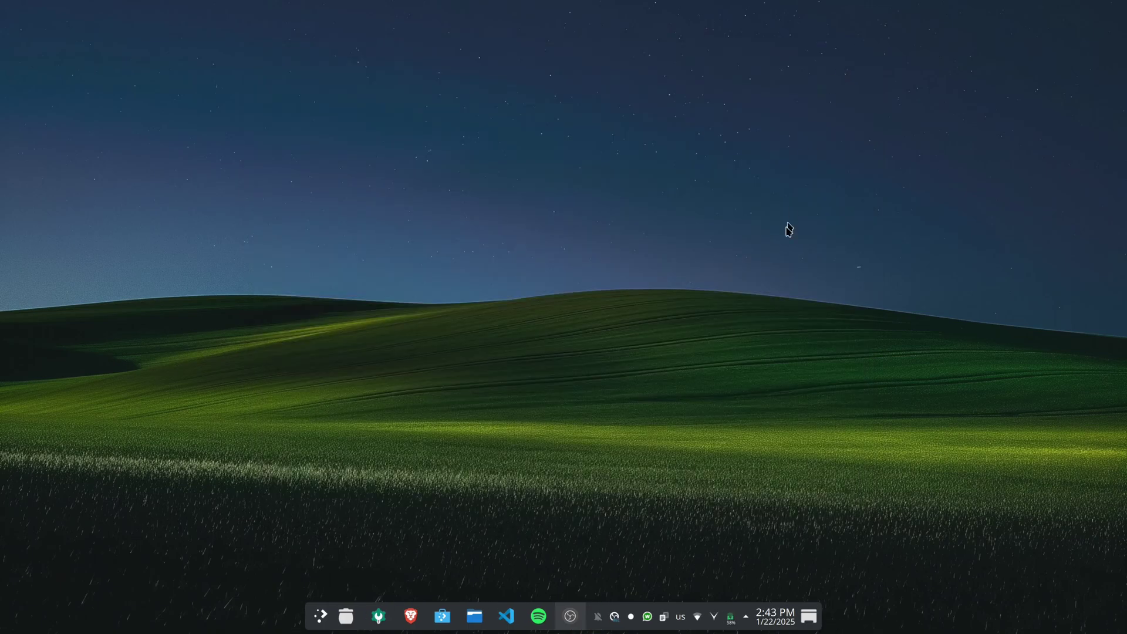
{"action": "left_click", "coordinate": [731, 618]}
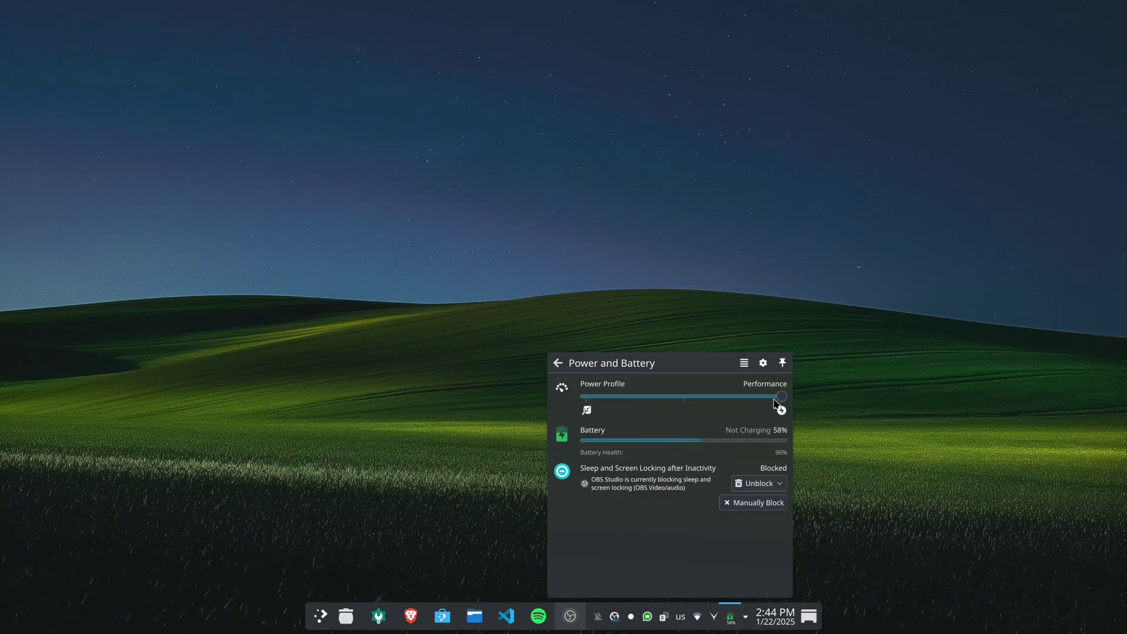
{"action": "left_click_drag", "start_coordinate": [785, 401], "coordinate": [702, 405]}
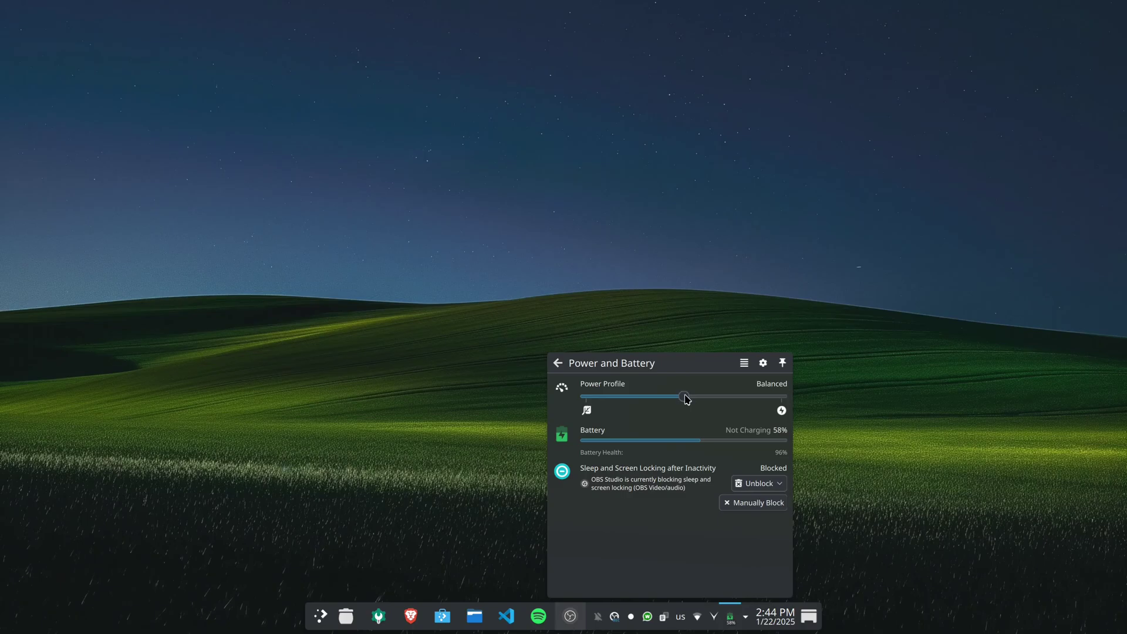
{"action": "left_click_drag", "start_coordinate": [683, 399], "coordinate": [582, 401]}
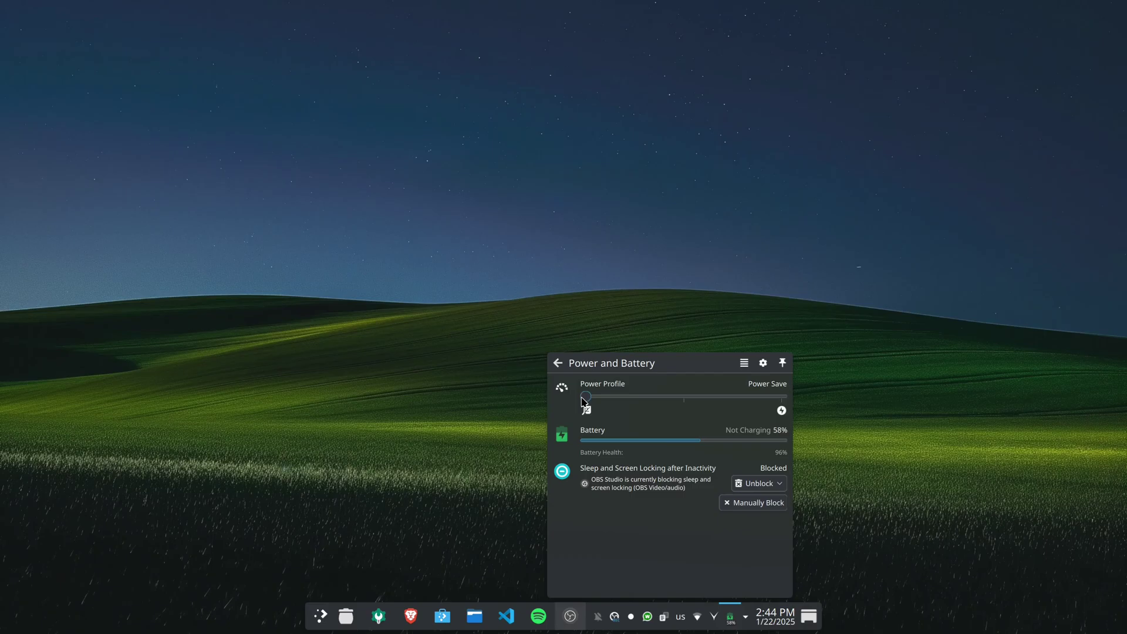
{"action": "left_click_drag", "start_coordinate": [582, 402], "coordinate": [888, 387]}
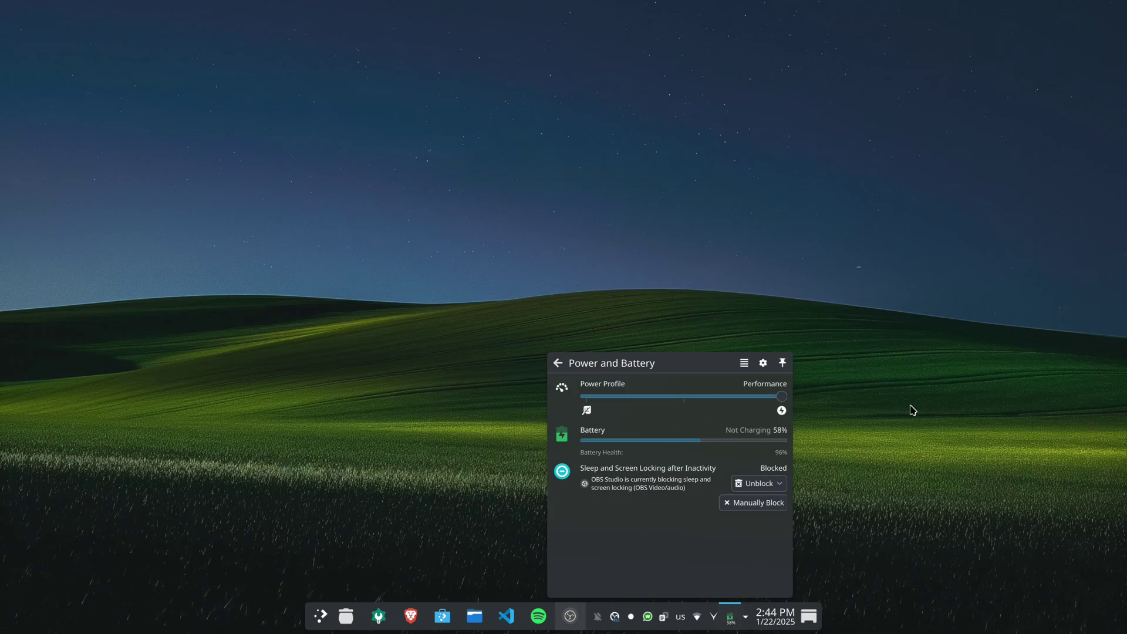
{"action": "left_click", "coordinate": [946, 527]}
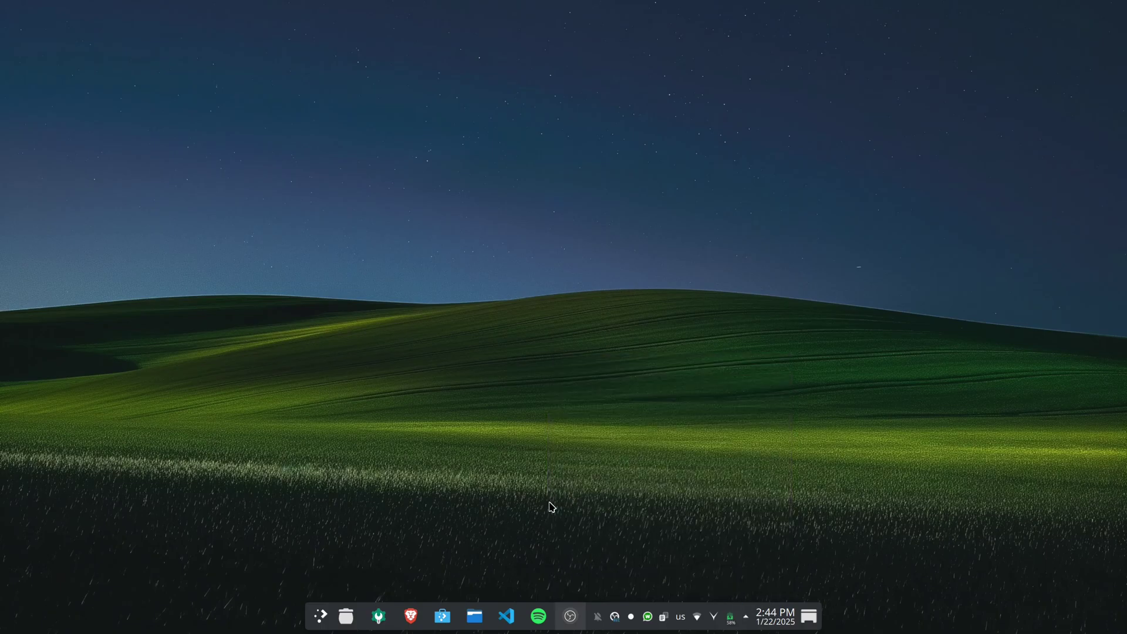
Launch Power Management via KRunner 'power' and view the On Low Battery settings
{"action": "key", "text": "alt+space"}
{"action": "type", "text": "power"}
{"action": "key", "text": "Return"}
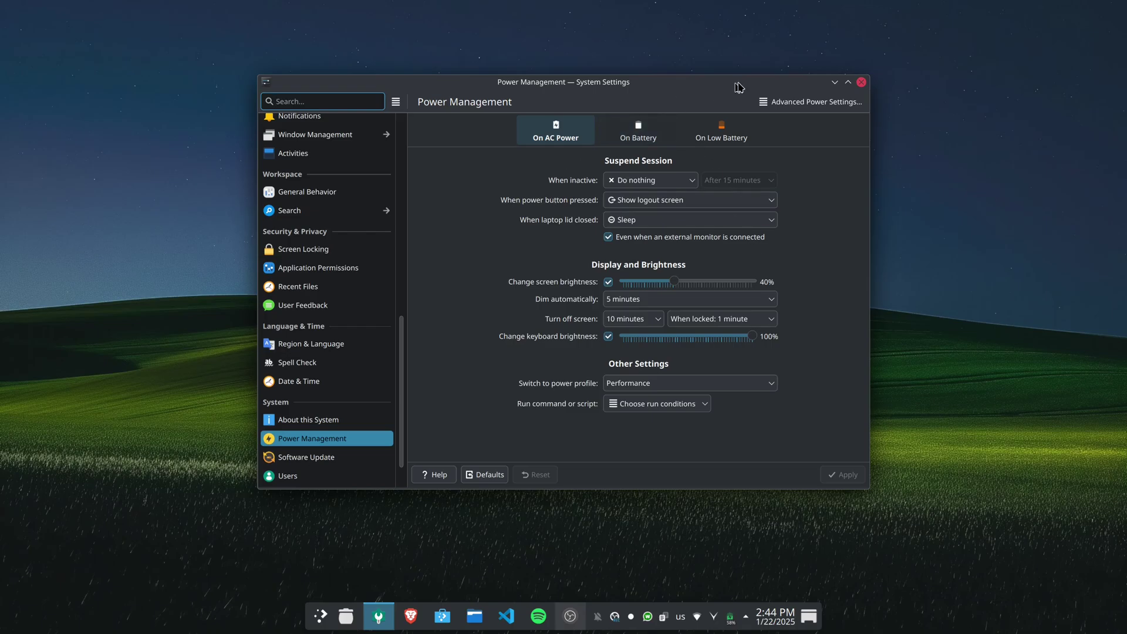
{"action": "left_click", "coordinate": [757, 134]}
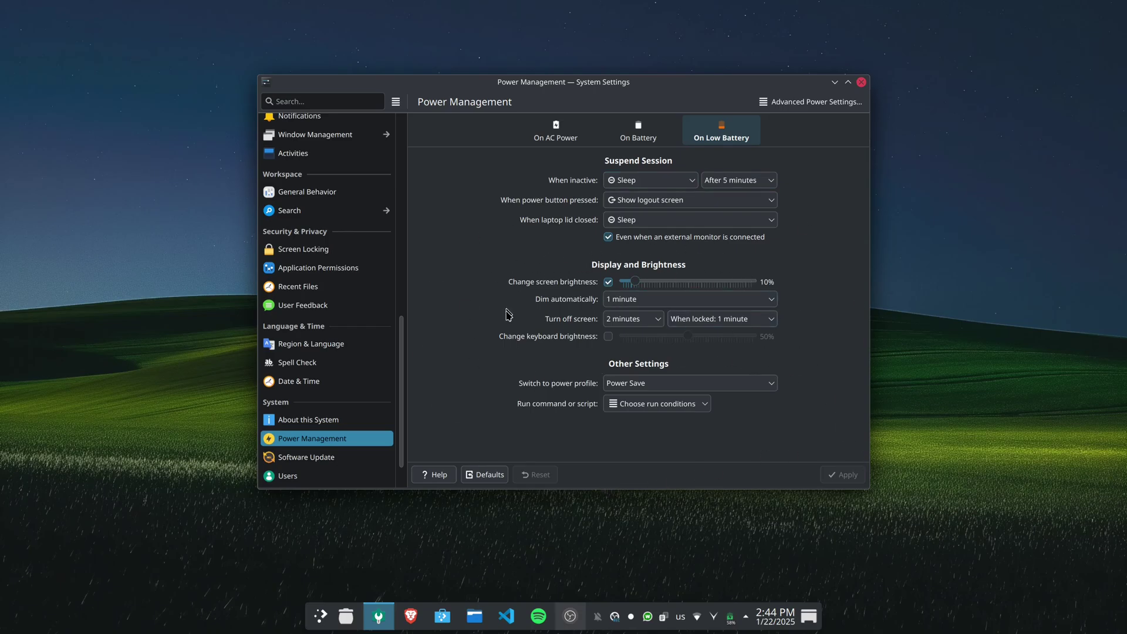
{"action": "scroll", "coordinate": [324, 349], "scroll_direction": "down", "scroll_amount": 1}
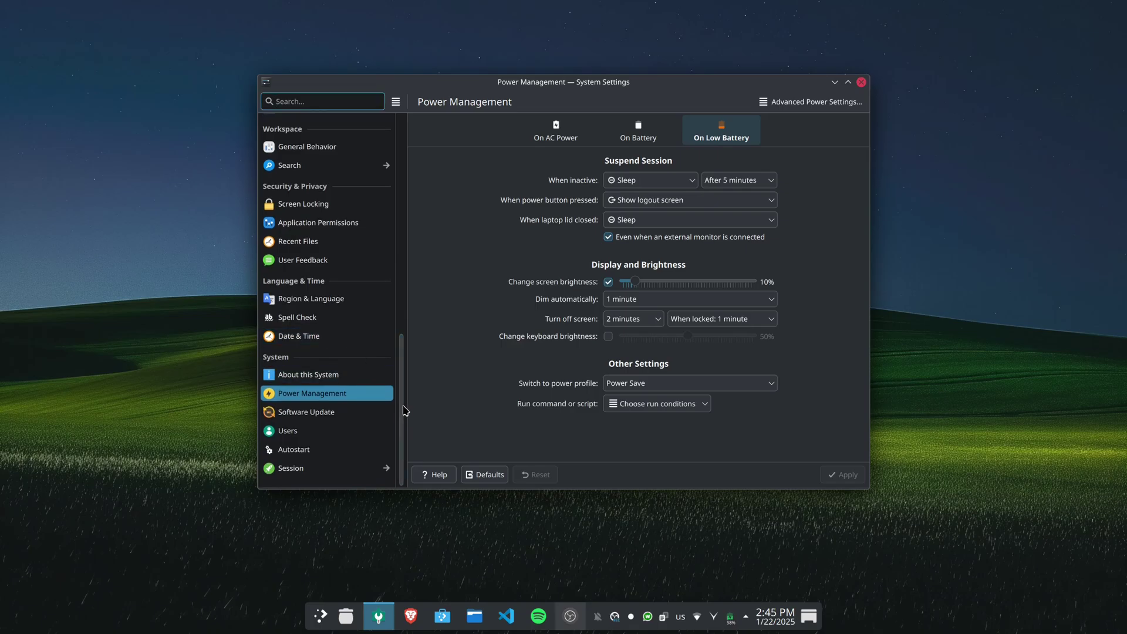
{"action": "left_click_drag", "start_coordinate": [402, 407], "coordinate": [402, 194]}
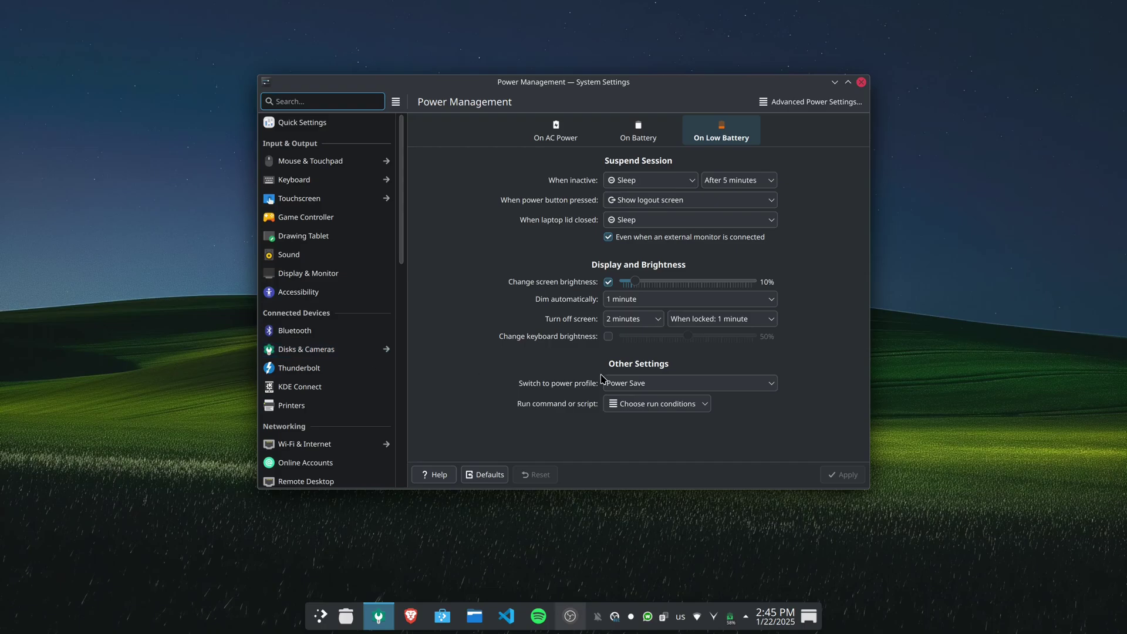
Search 'short' in System Settings and show the Emoji Selector's shortcuts
{"action": "type", "text": "short"}
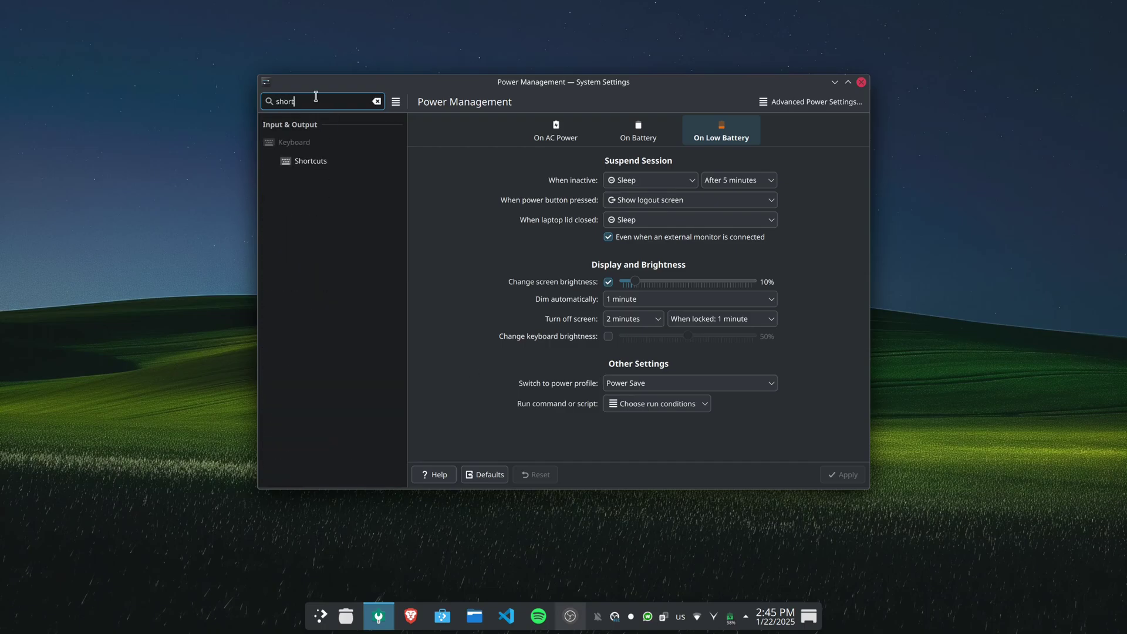
{"action": "left_click", "coordinate": [304, 162]}
{"action": "left_click", "coordinate": [460, 226]}
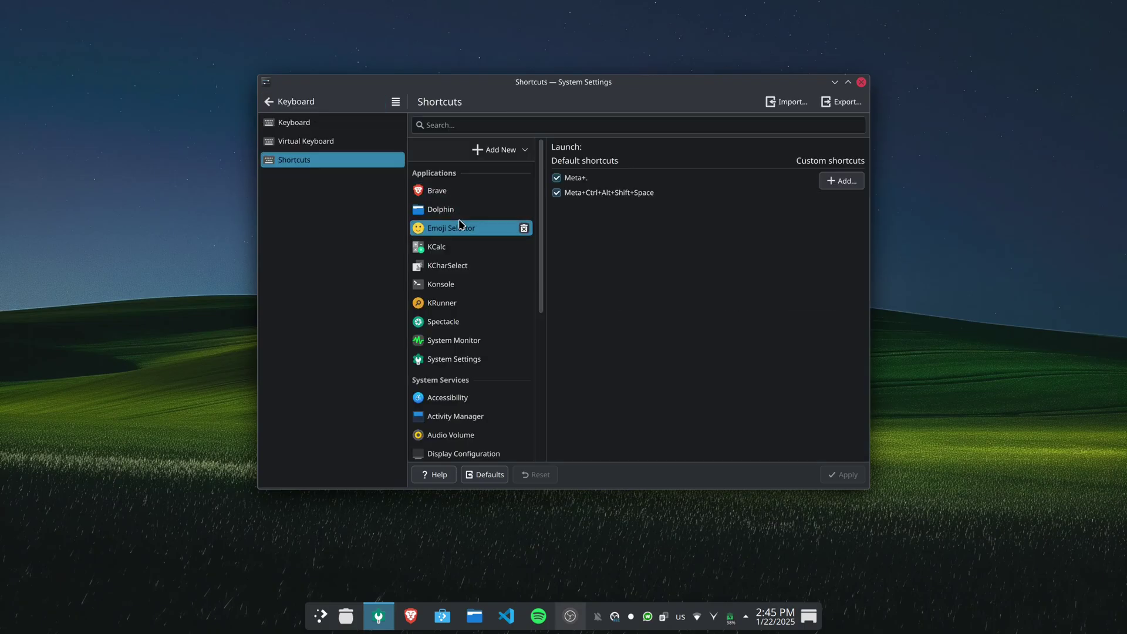
Launch the emoji picker with Meta+., search 'laugh' then 'stat', and close it
{"action": "key", "text": "super+period"}
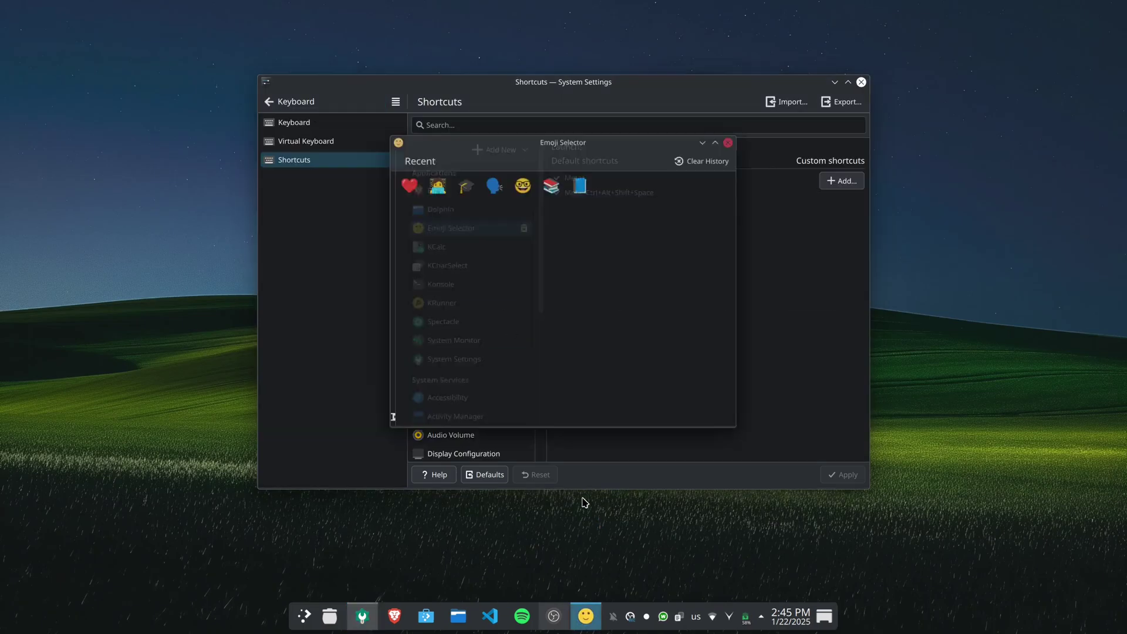
{"action": "left_click", "coordinate": [395, 173]}
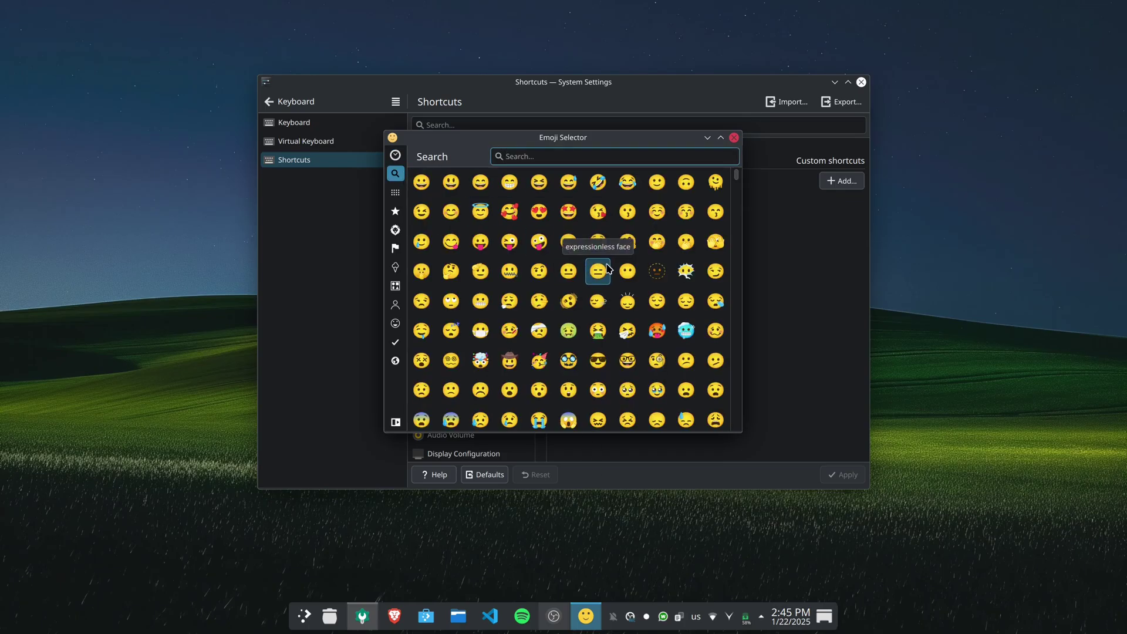
{"action": "type", "text": "laugh"}
{"action": "key", "text": "BackSpace"}
{"action": "key", "text": "BackSpace"}
{"action": "key", "text": "BackSpace"}
{"action": "key", "text": "BackSpace"}
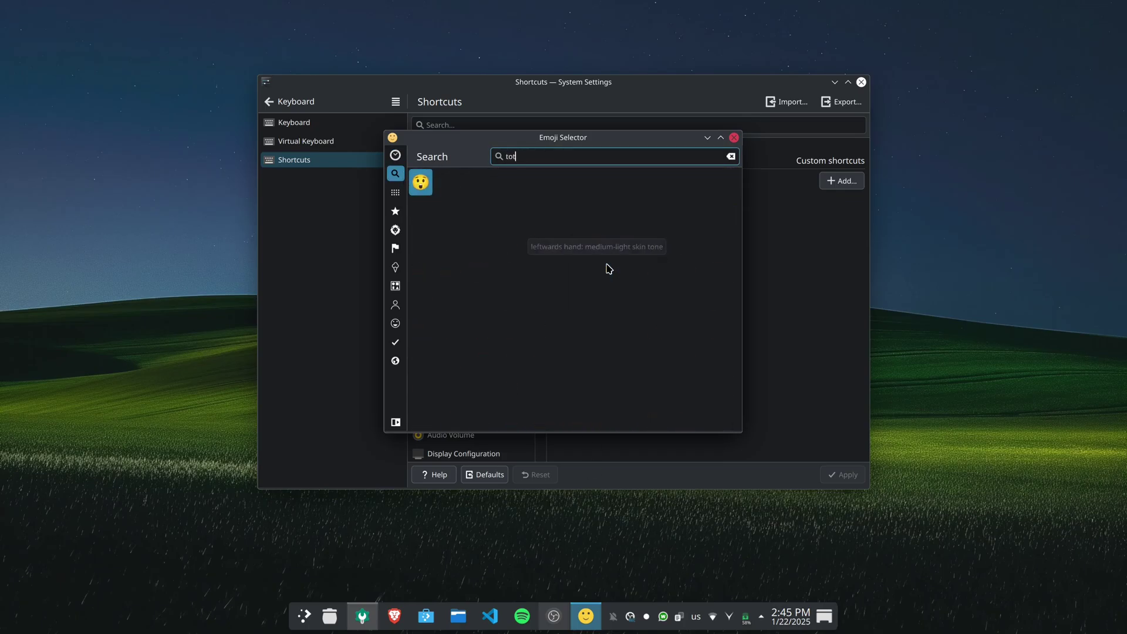
{"action": "type", "text": "stat"}
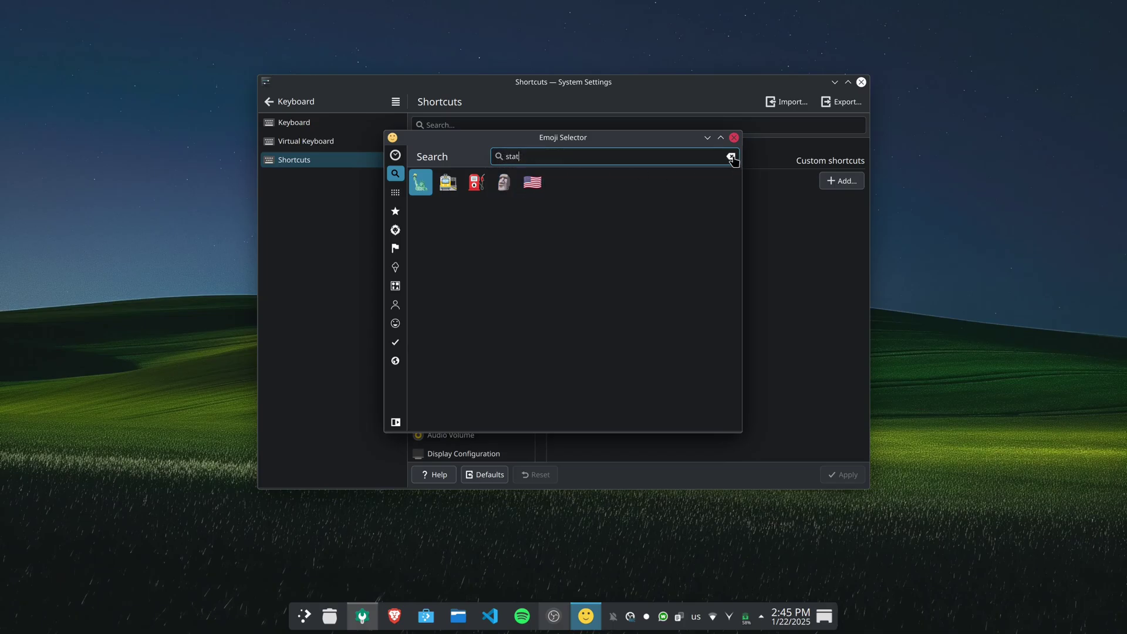
{"action": "key", "text": "Escape"}
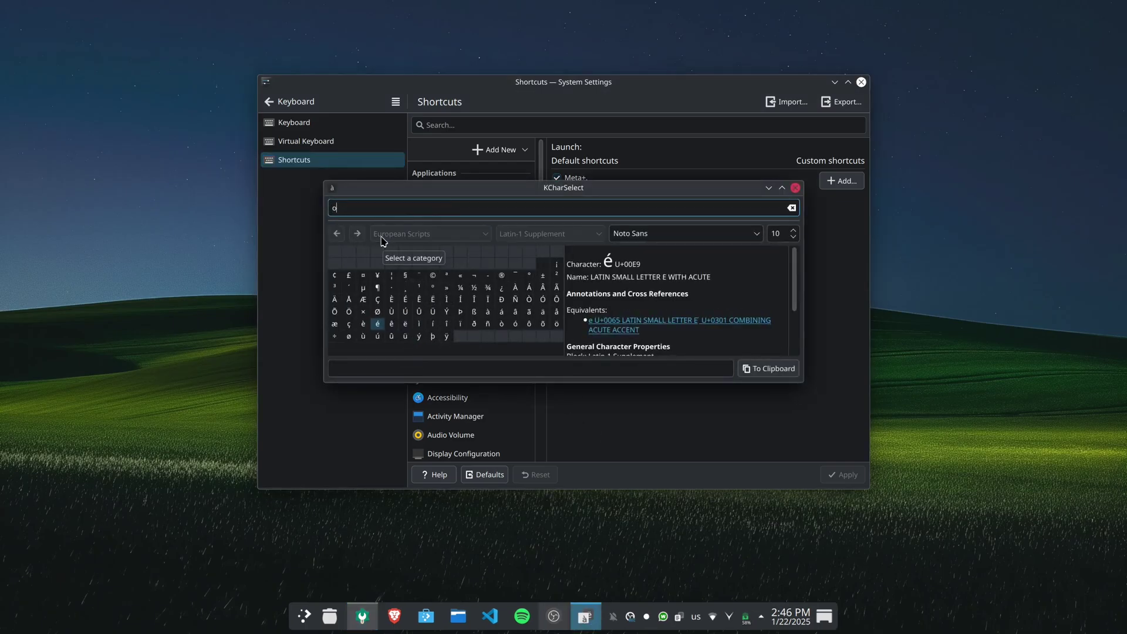
Search 'o' in KCharSelect, inspect ò, ó and ö, then close it
{"action": "type", "text": "o"}
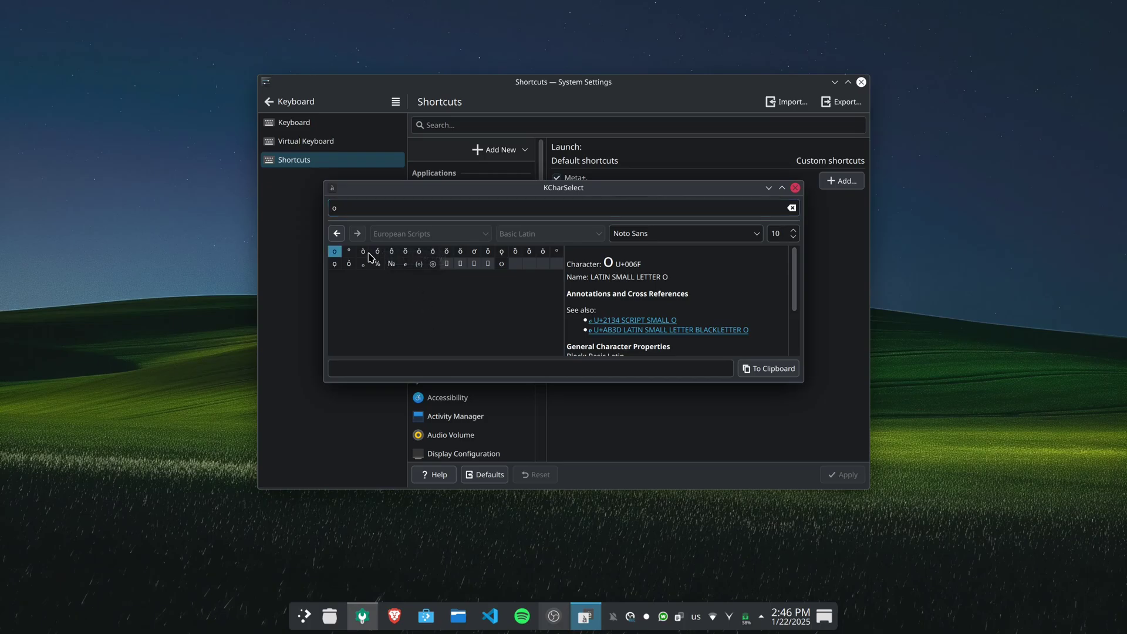
{"action": "left_click", "coordinate": [363, 251]}
{"action": "left_click", "coordinate": [377, 250]}
{"action": "left_click", "coordinate": [419, 252]}
{"action": "left_click", "coordinate": [795, 189]}
Reselect Emoji Selector's shortcuts, relaunch the emoji picker with Meta+., then close it
{"action": "type", "text": "ö"}
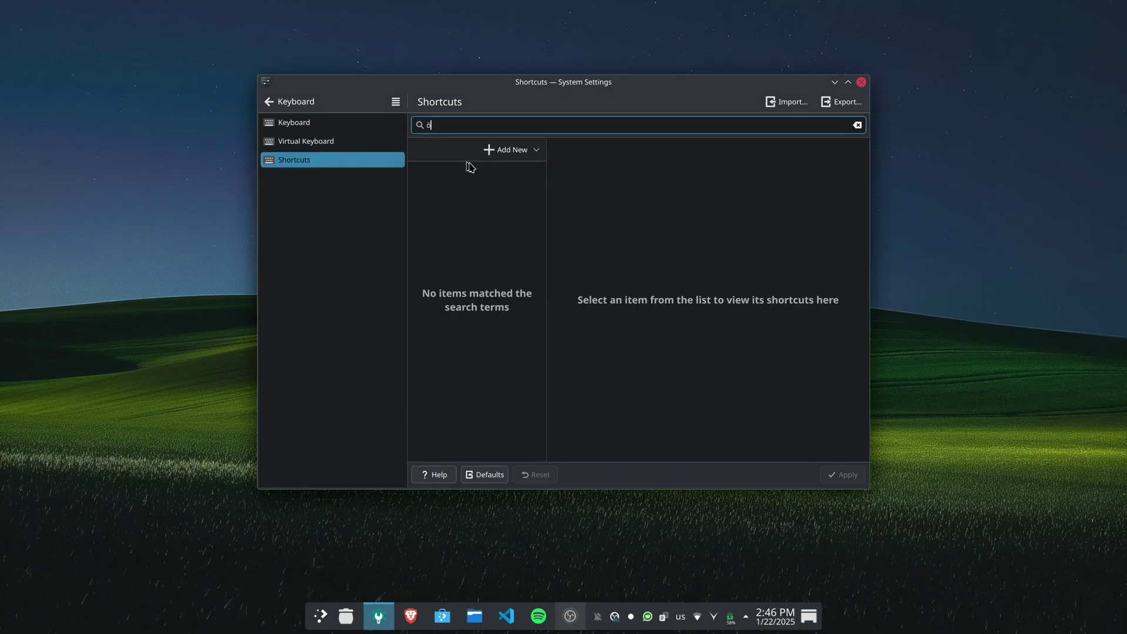
{"action": "key", "text": "BackSpace"}
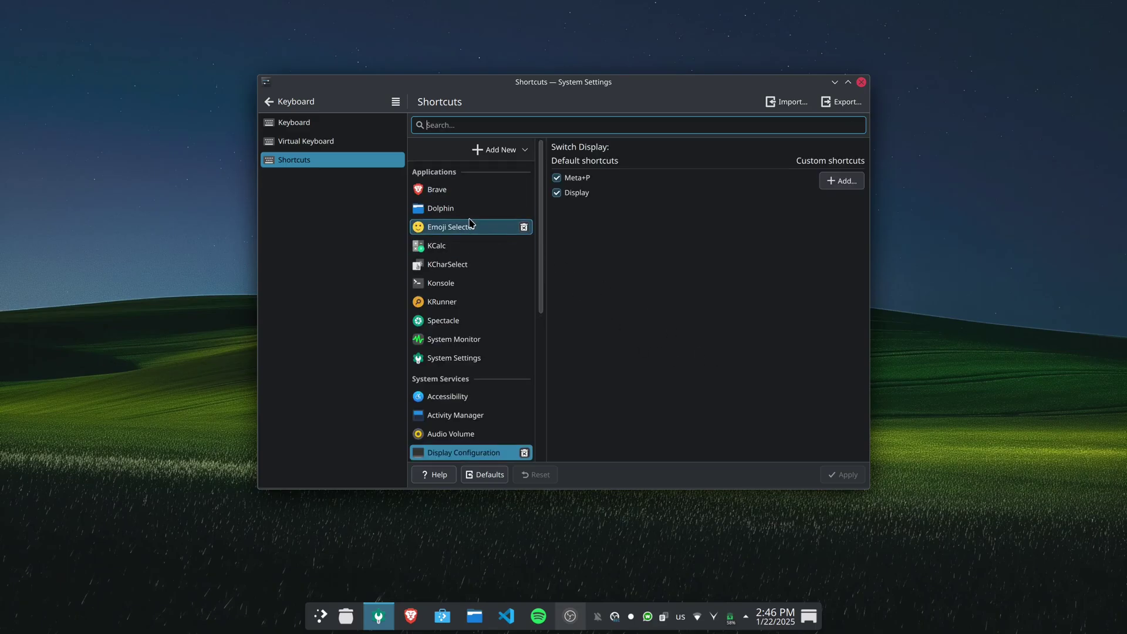
{"action": "left_click", "coordinate": [471, 227]}
{"action": "key", "text": "super+period"}
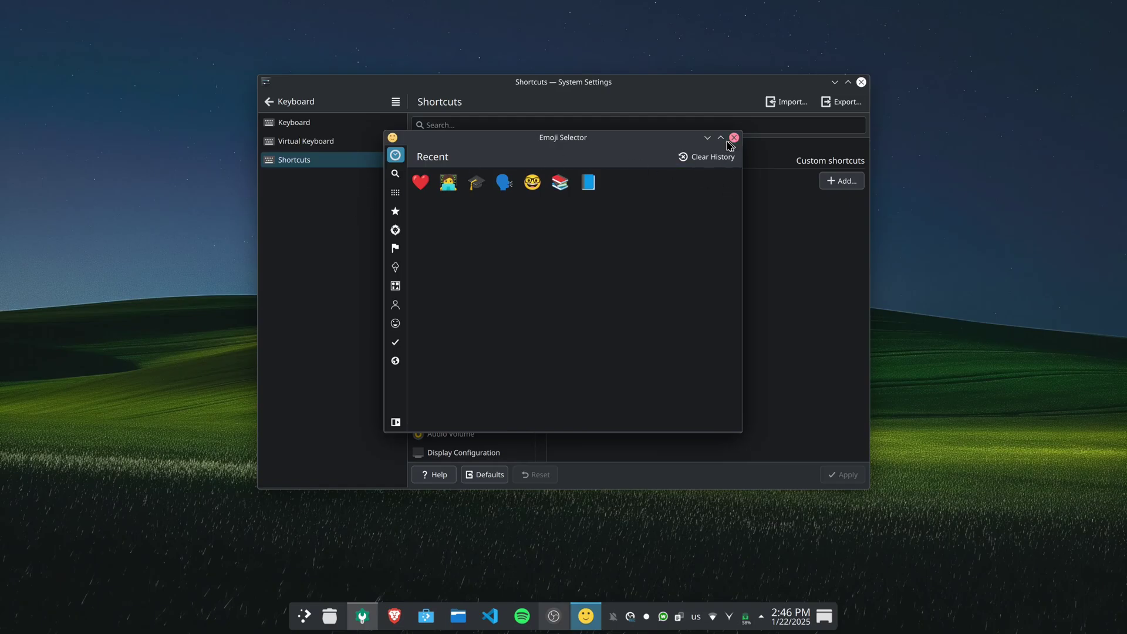
{"action": "left_click_drag", "start_coordinate": [459, 150], "coordinate": [551, 223]}
{"action": "left_click", "coordinate": [478, 125]}
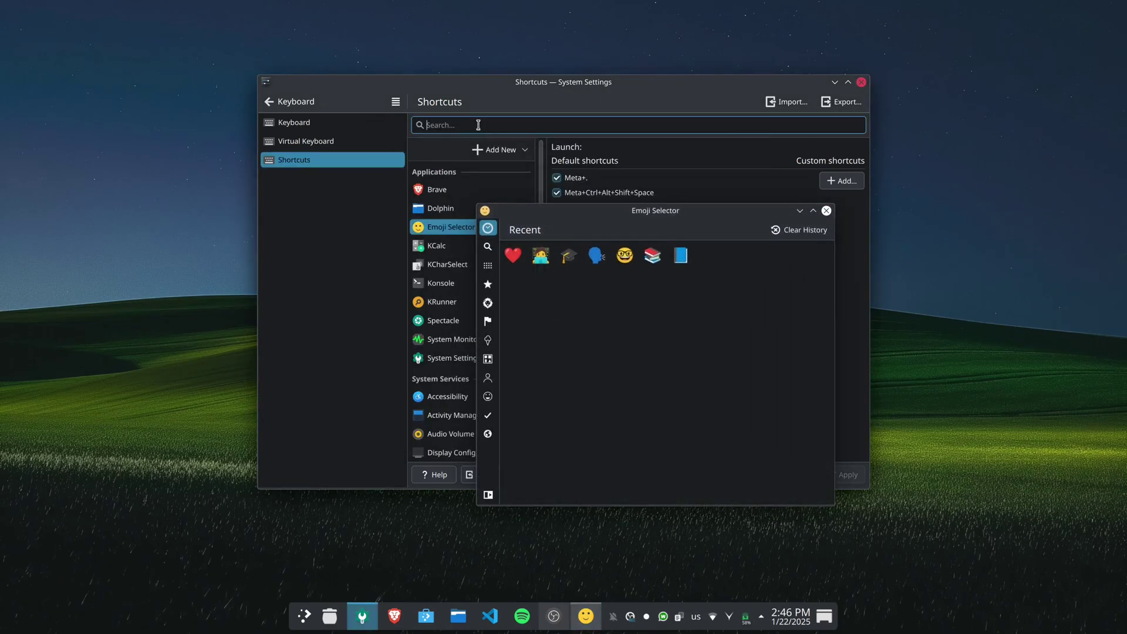
{"action": "left_click", "coordinate": [827, 211]}
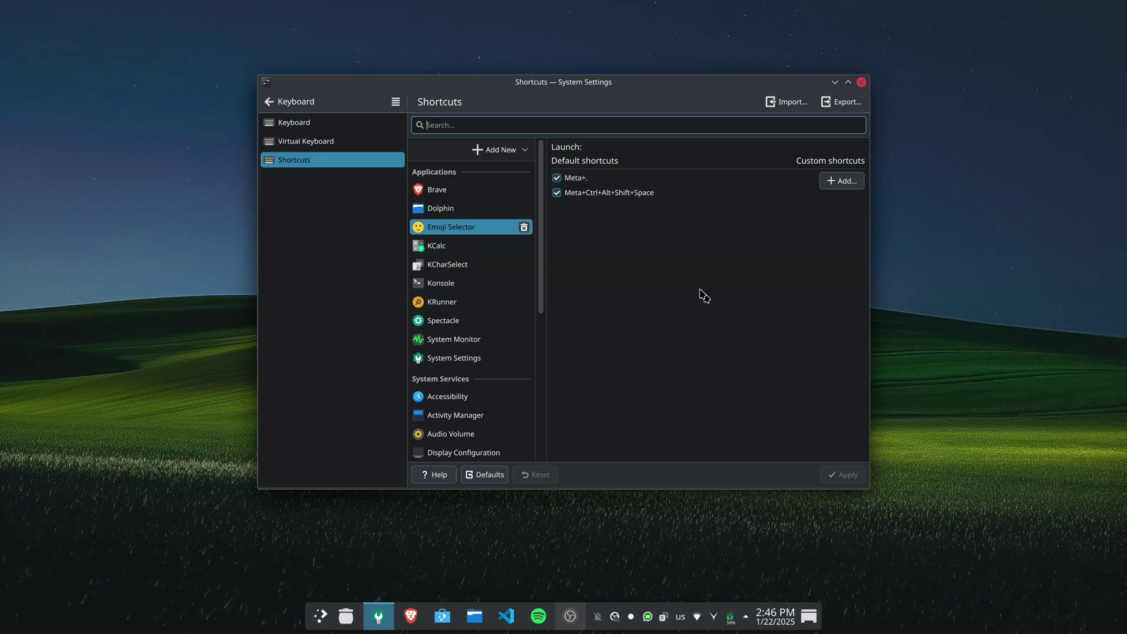
Check KRunner's shortcuts by testing Alt+Space, then close System Settings
{"action": "left_click", "coordinate": [462, 302]}
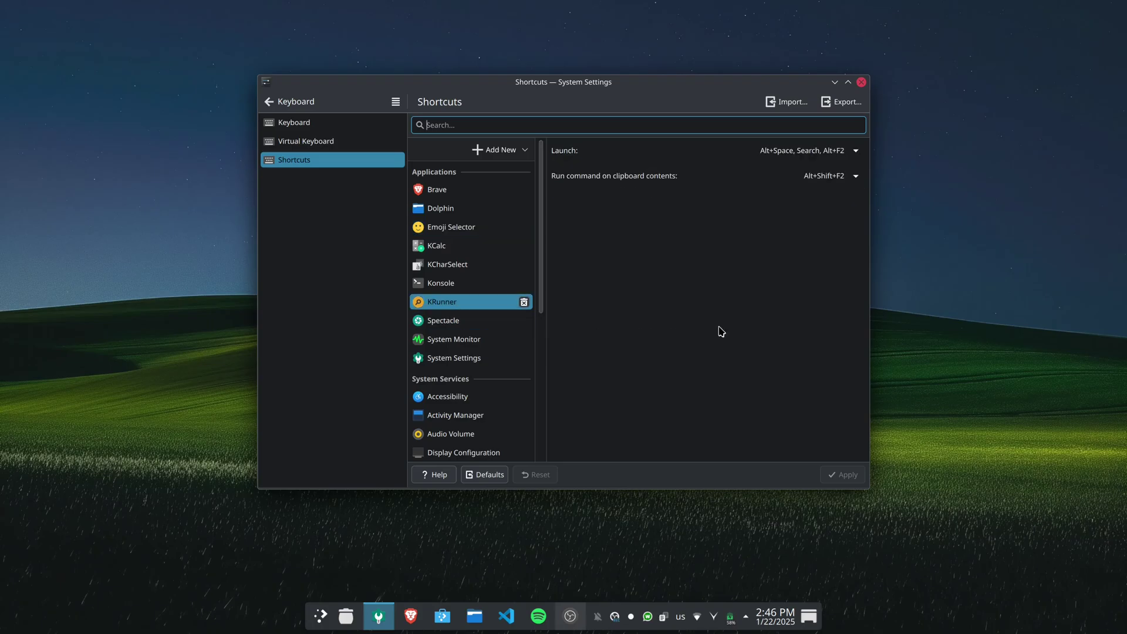
{"action": "key", "text": "alt+space"}
{"action": "key", "text": "Escape"}
{"action": "left_click", "coordinate": [296, 101]}
{"action": "type", "text": "short"}
{"action": "left_click", "coordinate": [861, 82]}
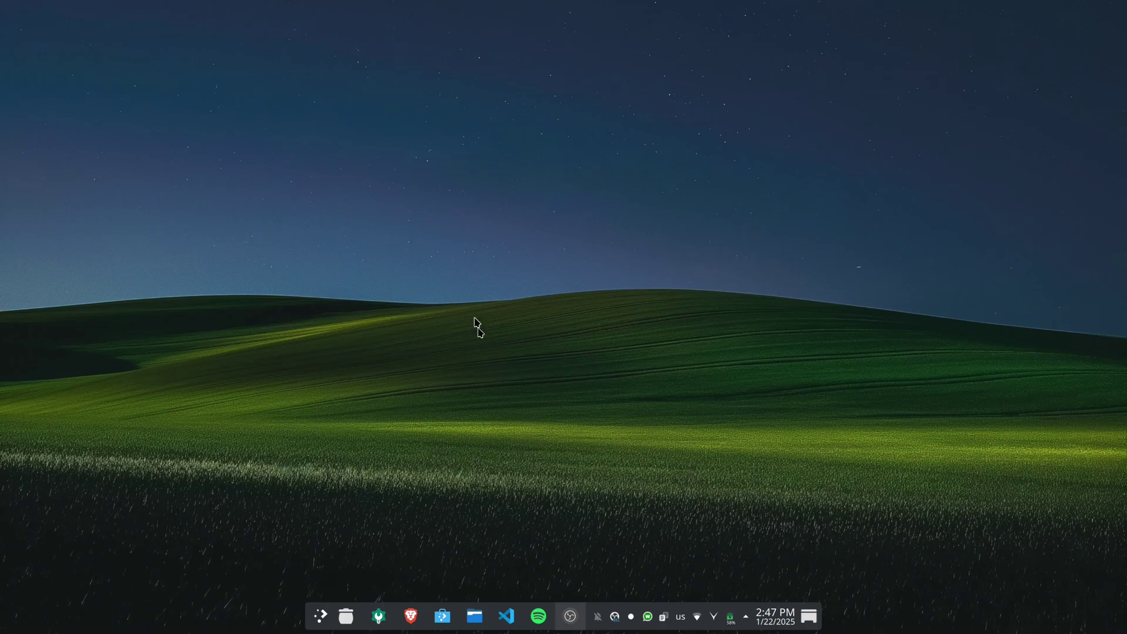
{"action": "key", "text": "alt+space"}
{"action": "type", "text": "kde co"}
Review the Galaxy S20+ phone's details and plugin list in KDE Connect settings, then open Dolphin
{"action": "key", "text": "Return"}
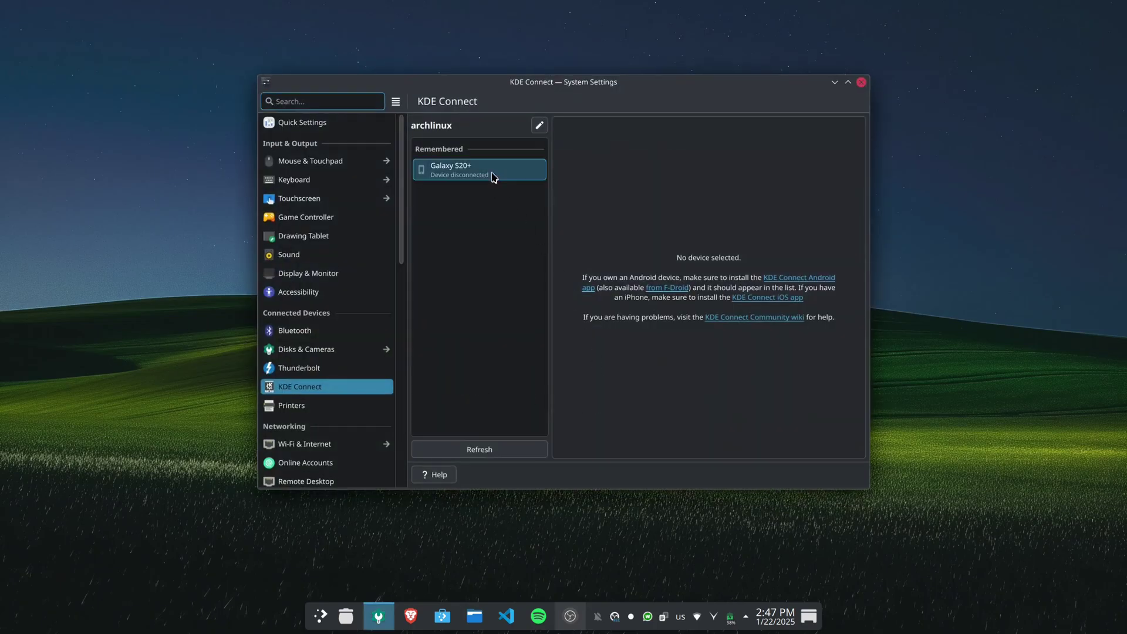
{"action": "left_click_drag", "start_coordinate": [514, 82], "coordinate": [558, 89]}
{"action": "left_click", "coordinate": [522, 176]}
{"action": "scroll", "coordinate": [711, 271], "scroll_direction": "down", "scroll_amount": 5}
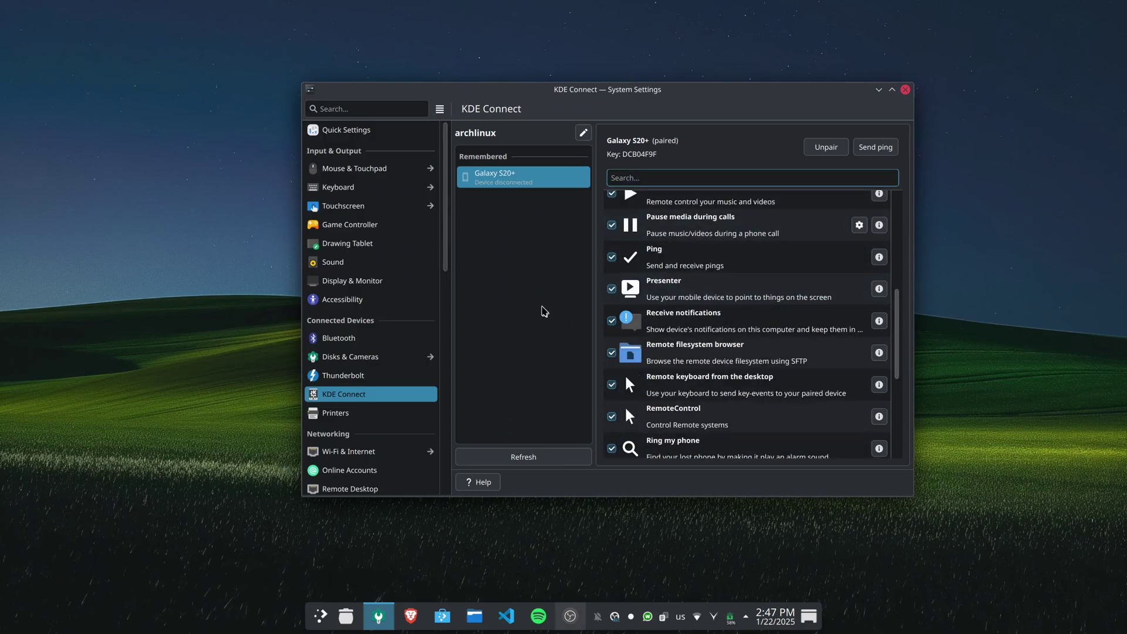
{"action": "key", "text": "super+e"}
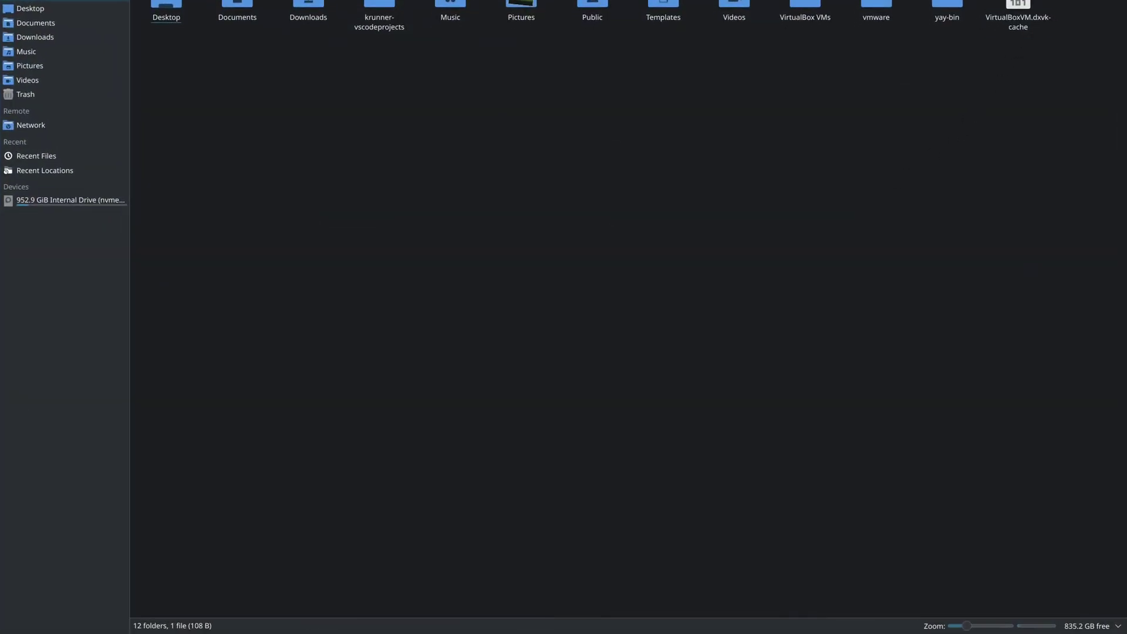
Restore Dolphin to a window, try browsing the Galaxy S20+ files, then close Dolphin
{"action": "key", "text": "super+Page_Up"}
{"action": "key", "text": "super+Page_Up"}
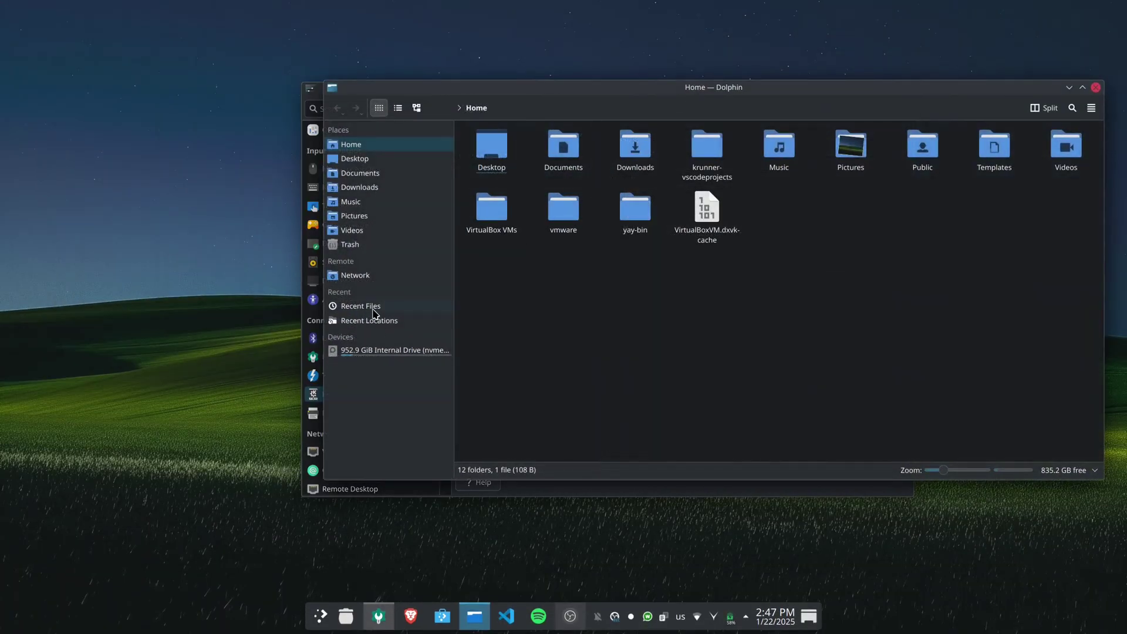
{"action": "left_click_drag", "start_coordinate": [459, 96], "coordinate": [397, 78]}
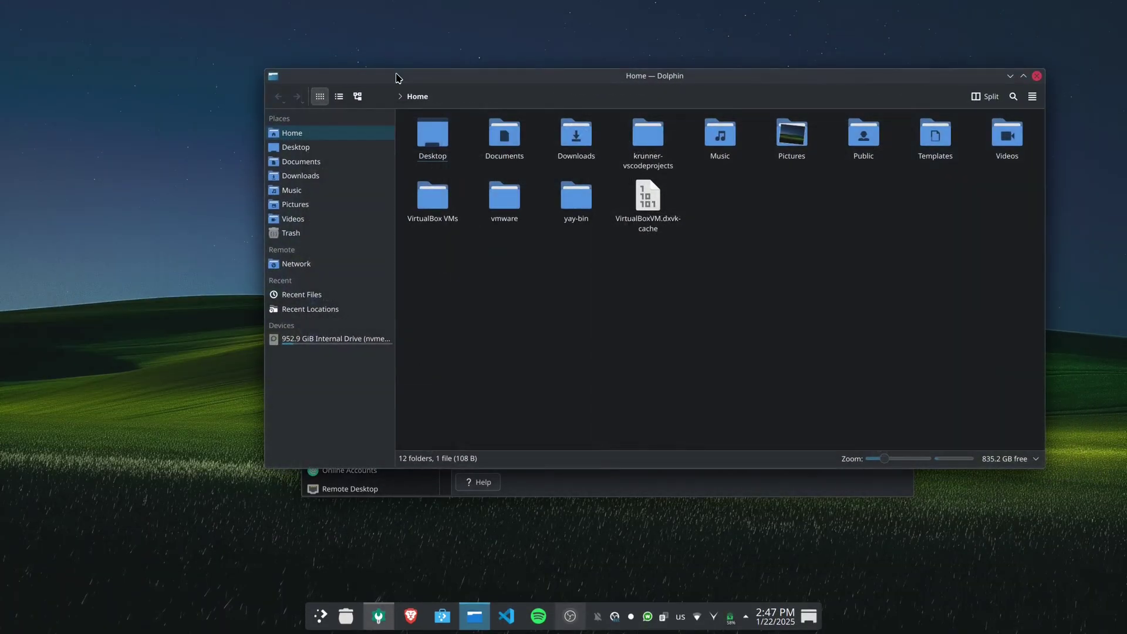
{"action": "left_click", "coordinate": [329, 353]}
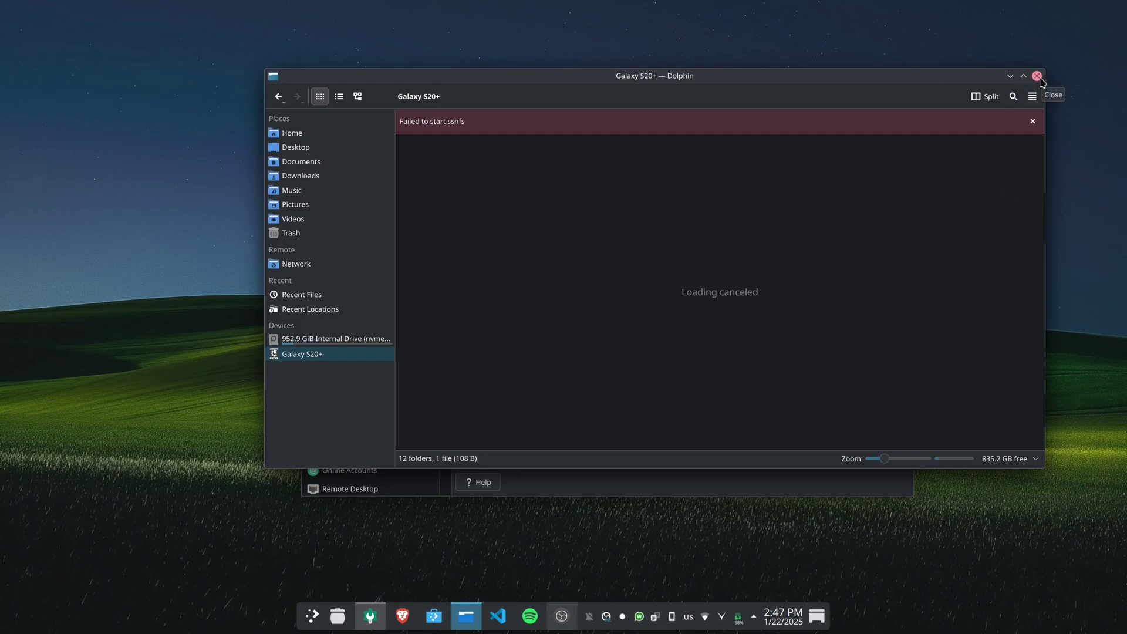
{"action": "left_click", "coordinate": [1037, 77]}
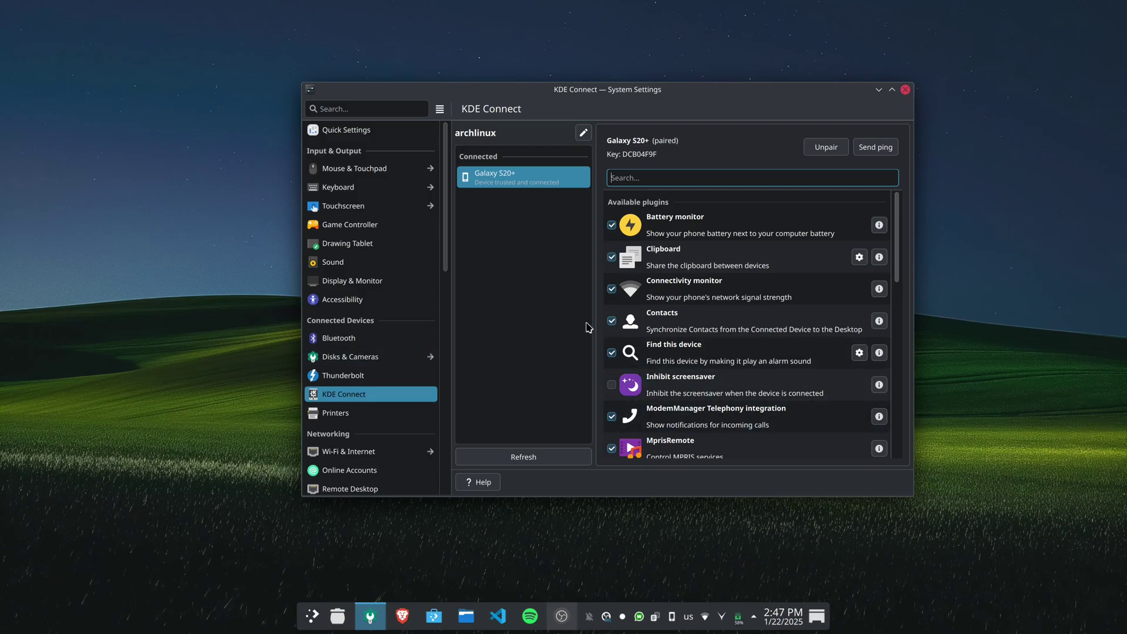
{"action": "scroll", "coordinate": [745, 329], "scroll_direction": "down", "scroll_amount": 10}
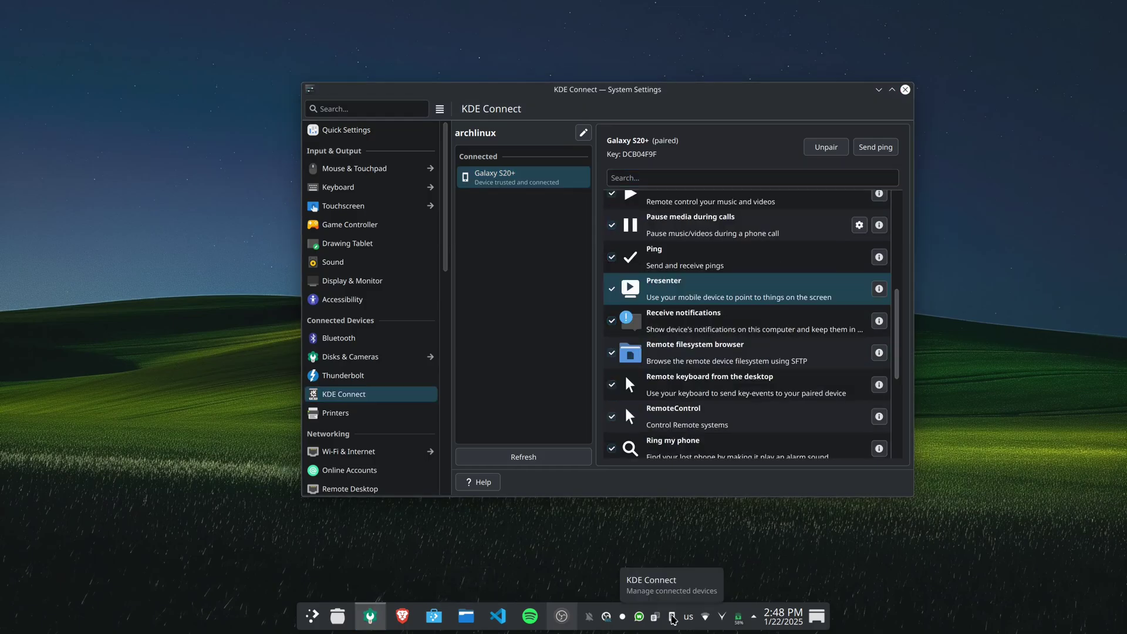
{"action": "left_click", "coordinate": [672, 617]}
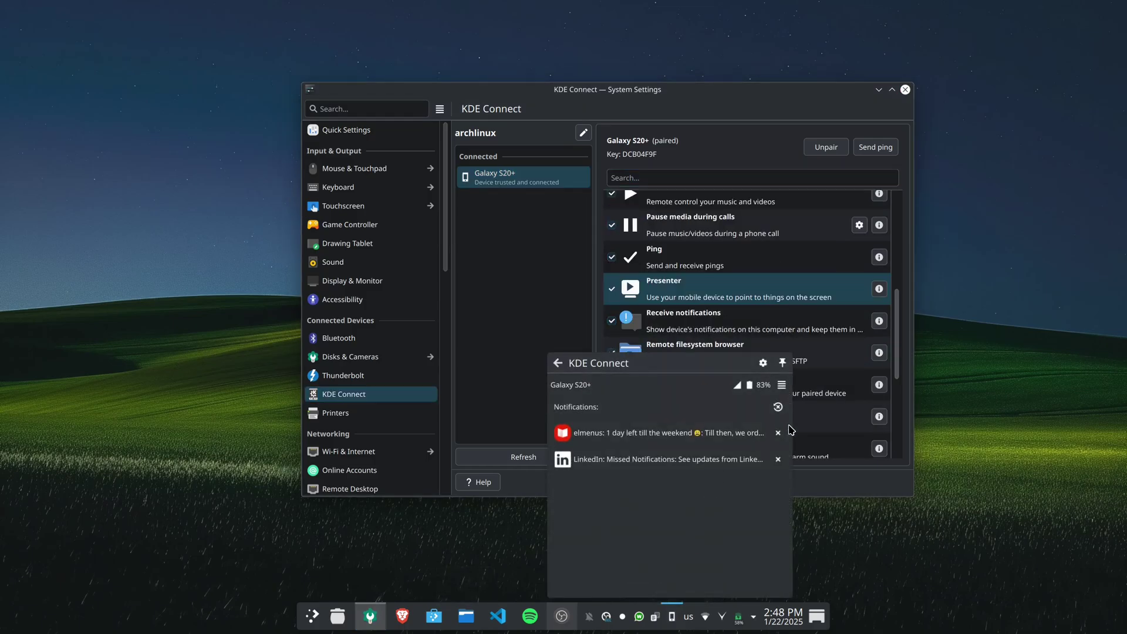
{"action": "left_click", "coordinate": [781, 384]}
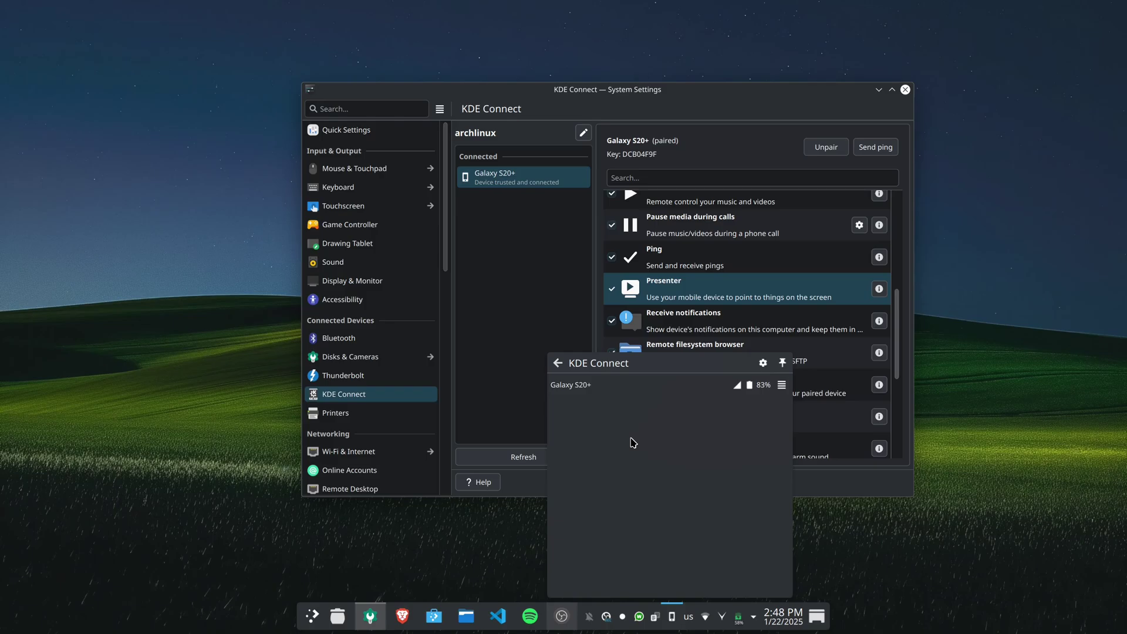
{"action": "left_click", "coordinate": [781, 384]}
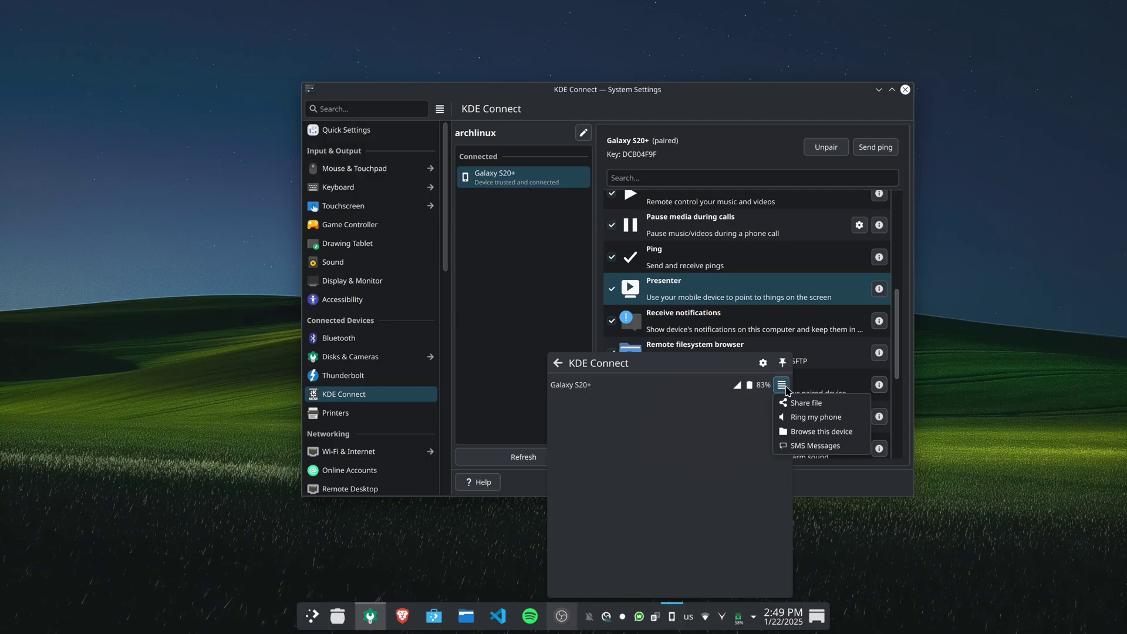
{"action": "left_click", "coordinate": [562, 198]}
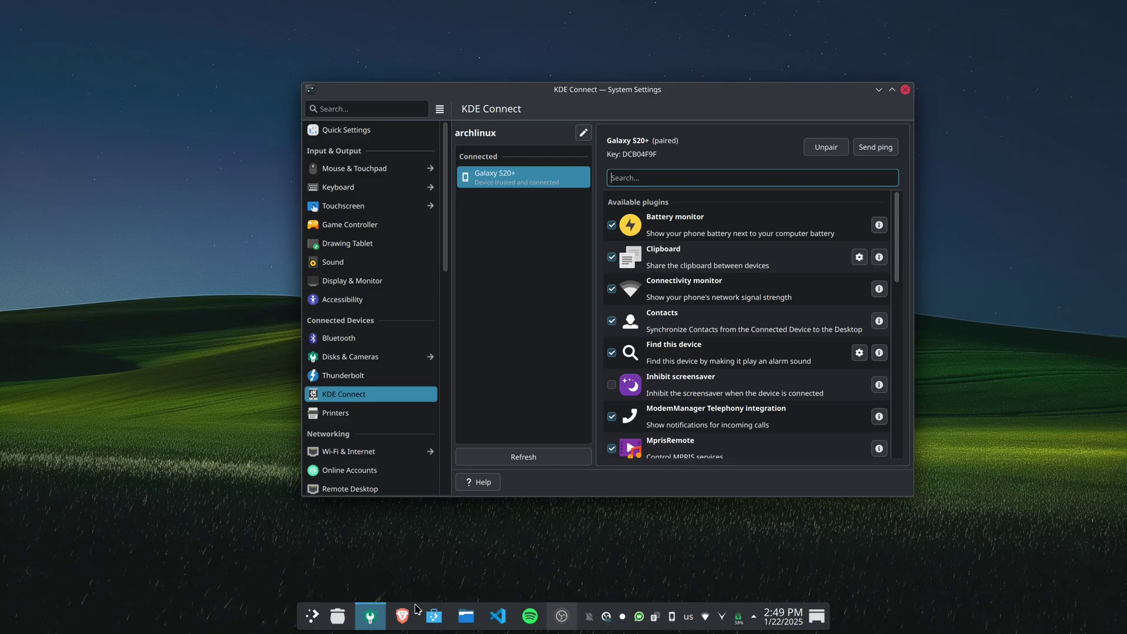
Send My Resume.pdf from Documents to the Galaxy S20+ via Share > Send To Device
{"action": "left_click", "coordinate": [466, 616]}
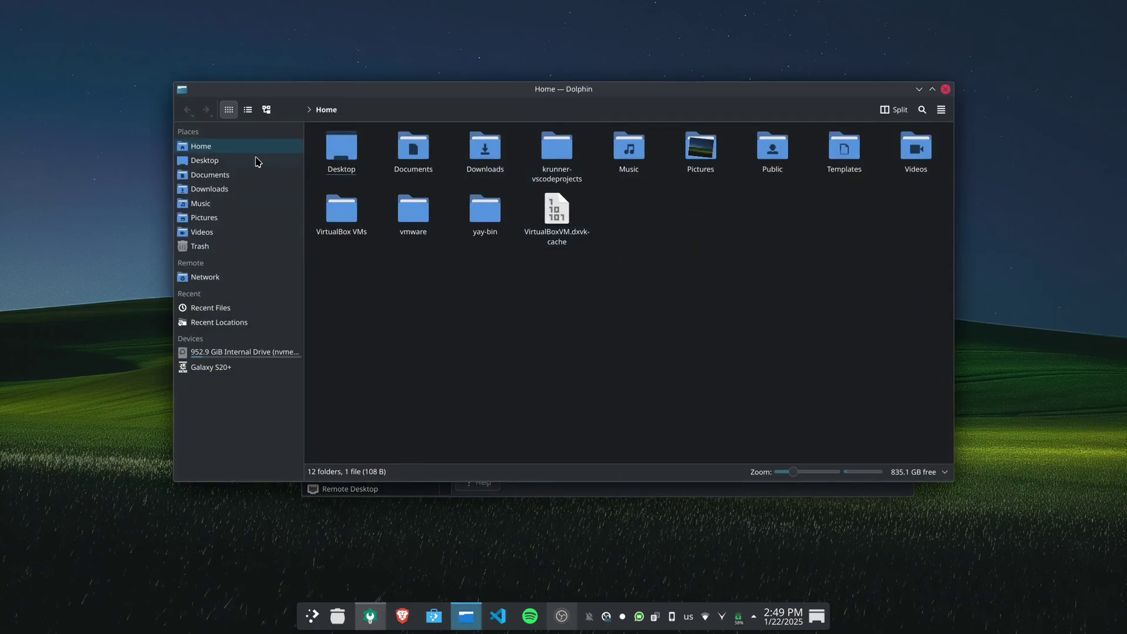
{"action": "left_click", "coordinate": [414, 156]}
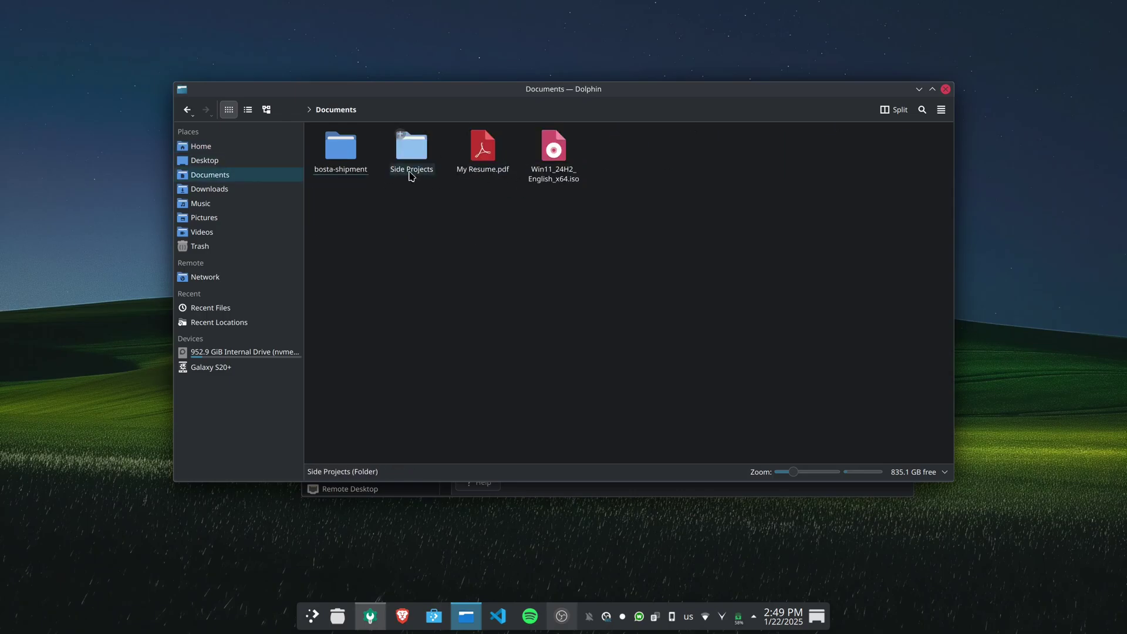
{"action": "right_click", "coordinate": [498, 169]}
{"action": "mouse_move", "coordinate": [527, 191]}
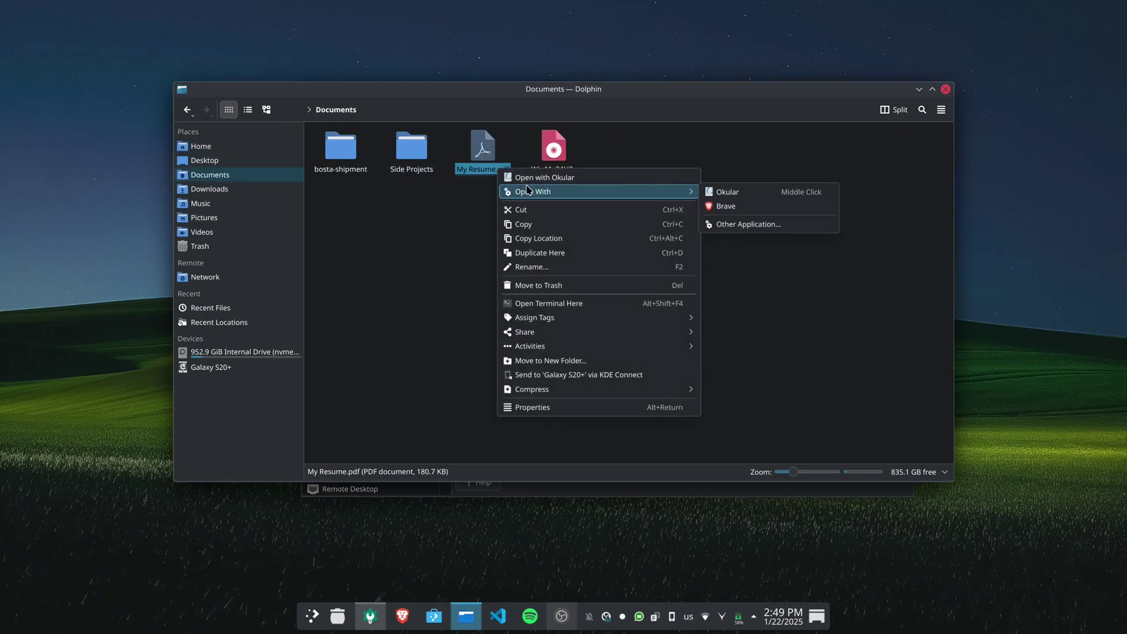
{"action": "mouse_move", "coordinate": [575, 331]}
{"action": "left_click", "coordinate": [753, 390]}
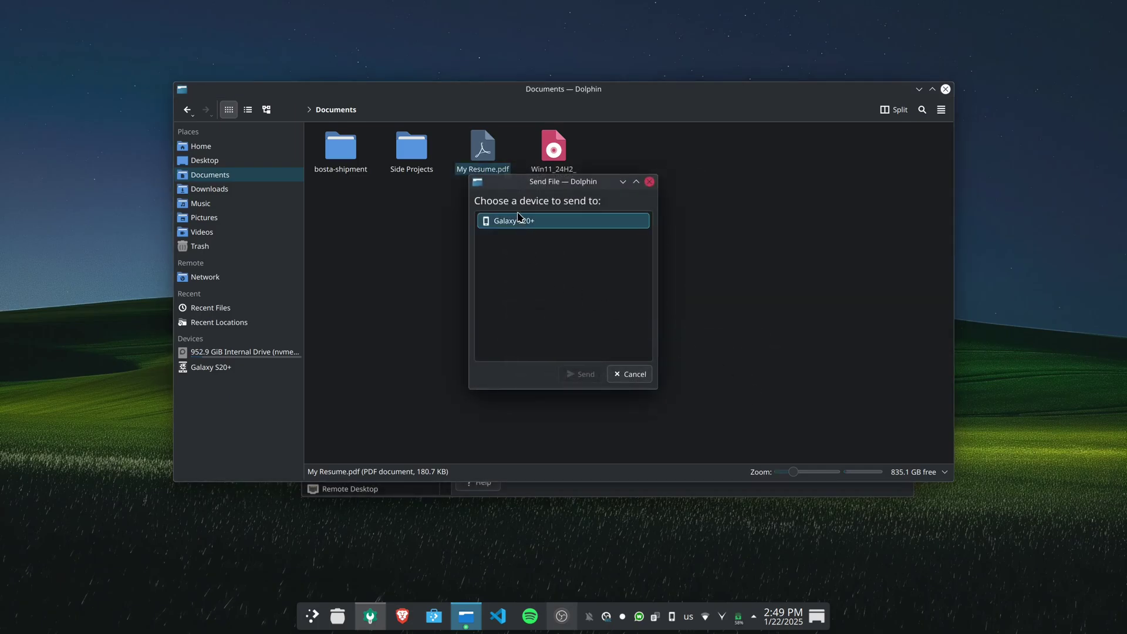
{"action": "left_click", "coordinate": [519, 221]}
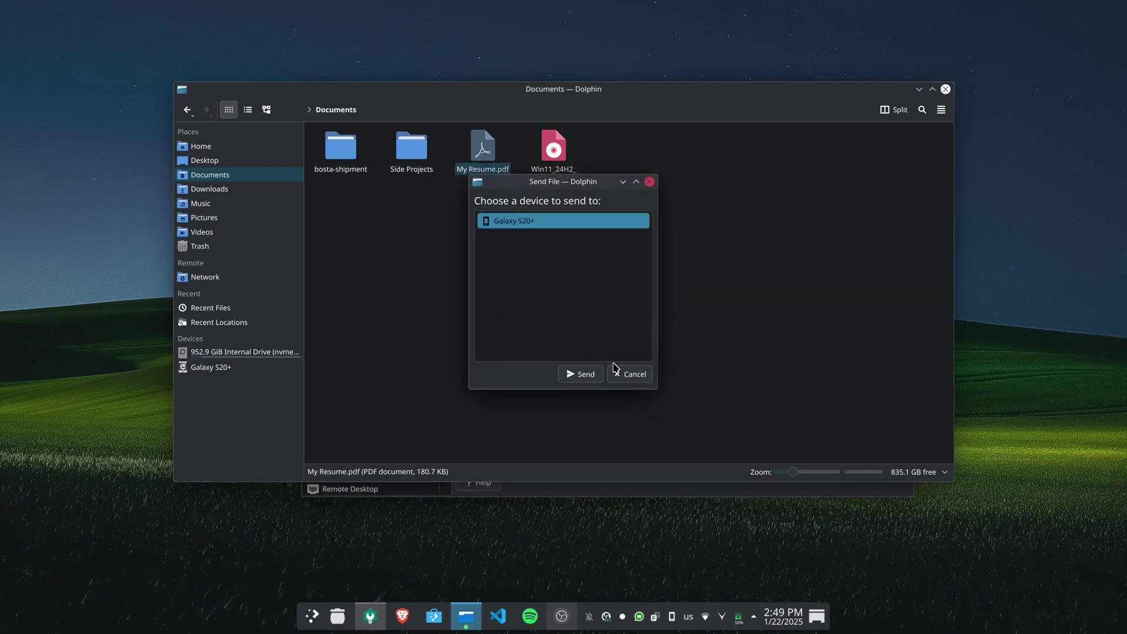
{"action": "left_click", "coordinate": [585, 374]}
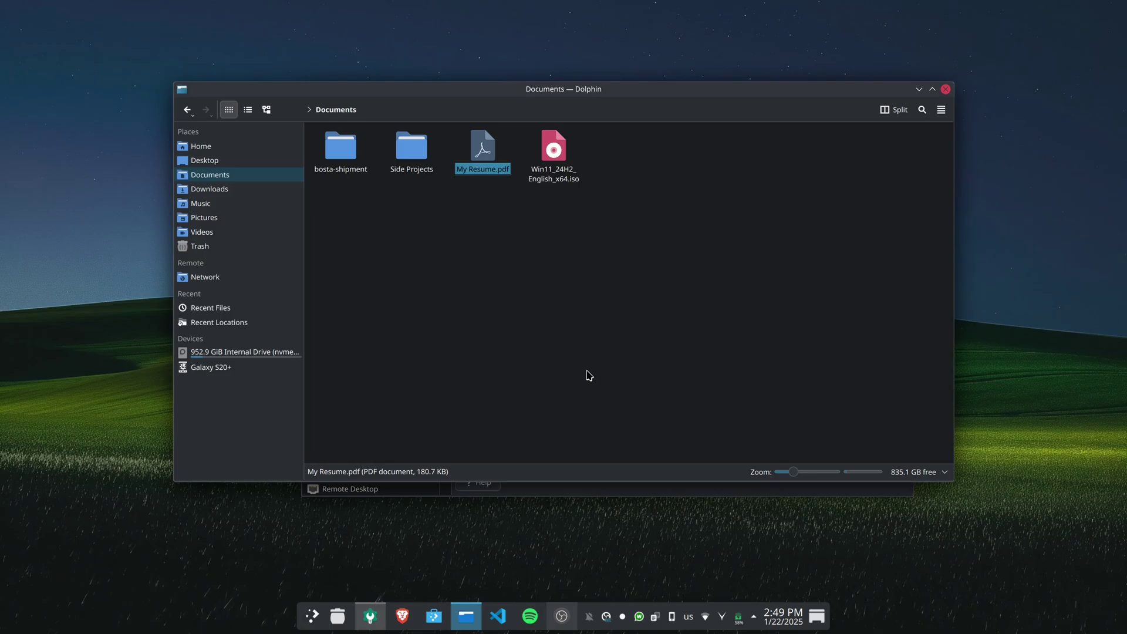
Resend My Resume.pdf to the Galaxy S20+, then dismiss the failure notification and close Dolphin
{"action": "right_click", "coordinate": [480, 156]}
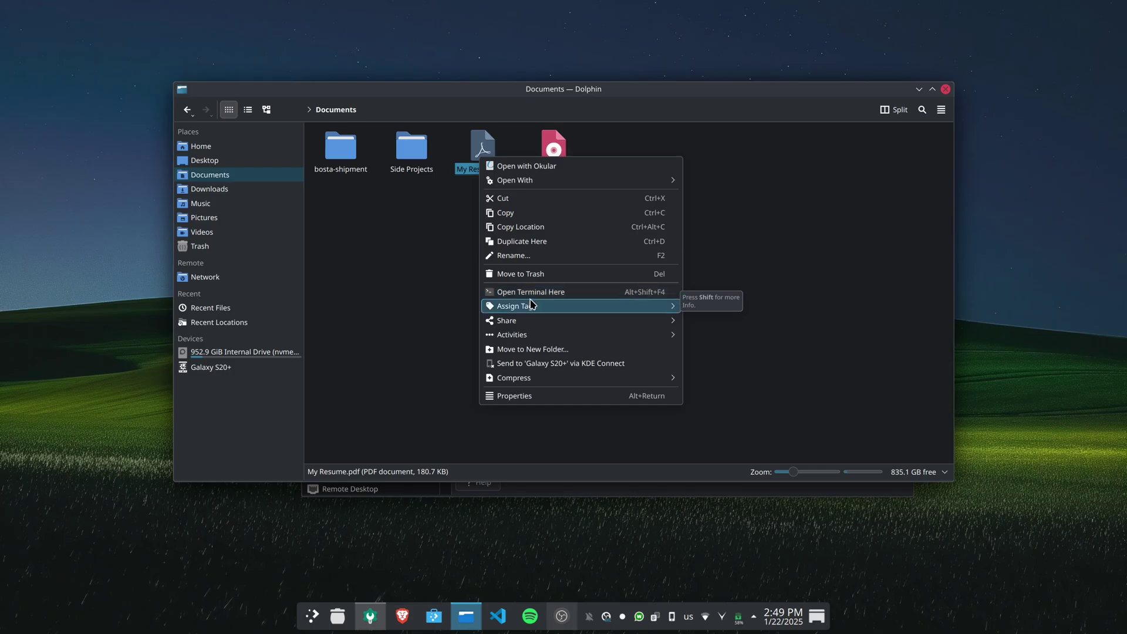
{"action": "mouse_move", "coordinate": [663, 322]}
{"action": "left_click", "coordinate": [708, 379]}
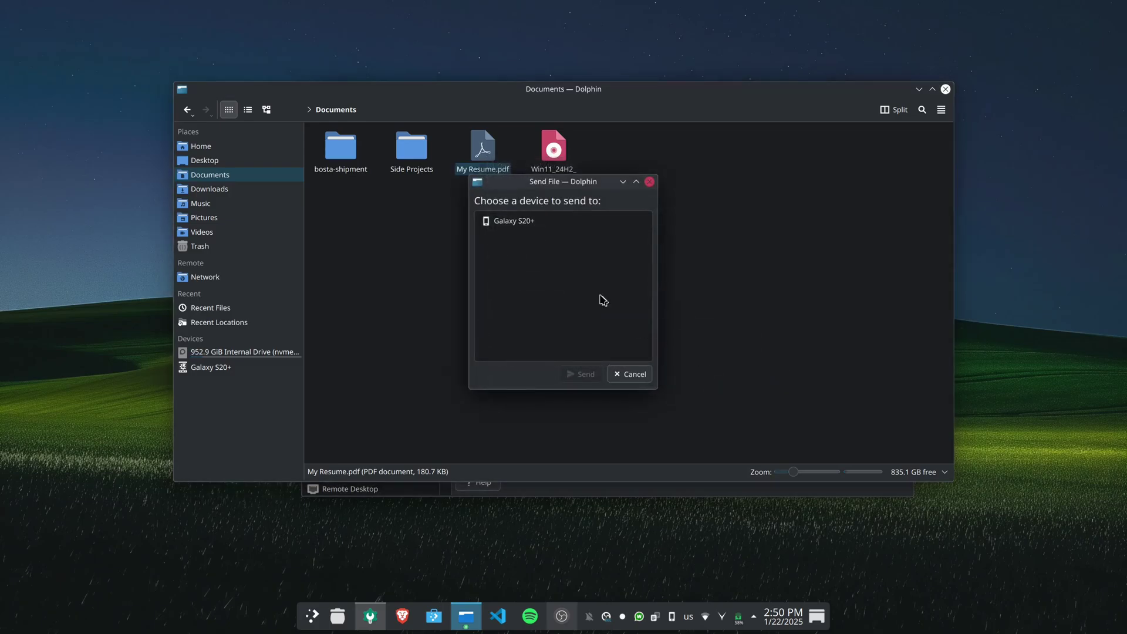
{"action": "left_click", "coordinate": [532, 228]}
{"action": "left_click", "coordinate": [594, 380]}
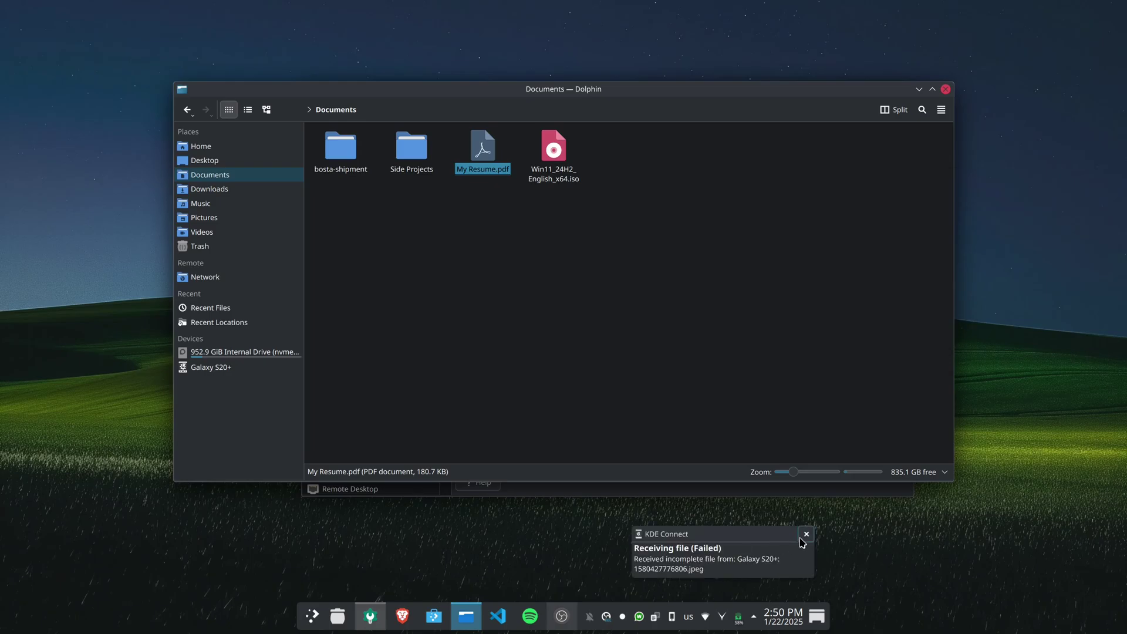
{"action": "left_click", "coordinate": [804, 535]}
{"action": "left_click", "coordinate": [946, 88]}
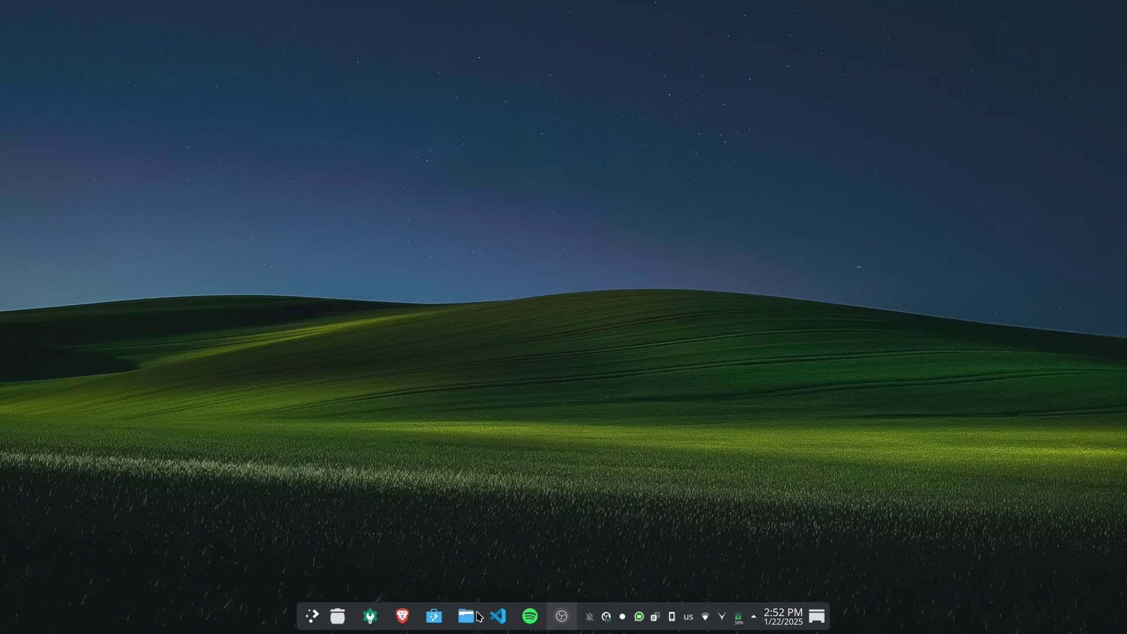
Launch VS Code with the caramella-corner project, then show the desktop with Meta+D
{"action": "left_click", "coordinate": [497, 616]}
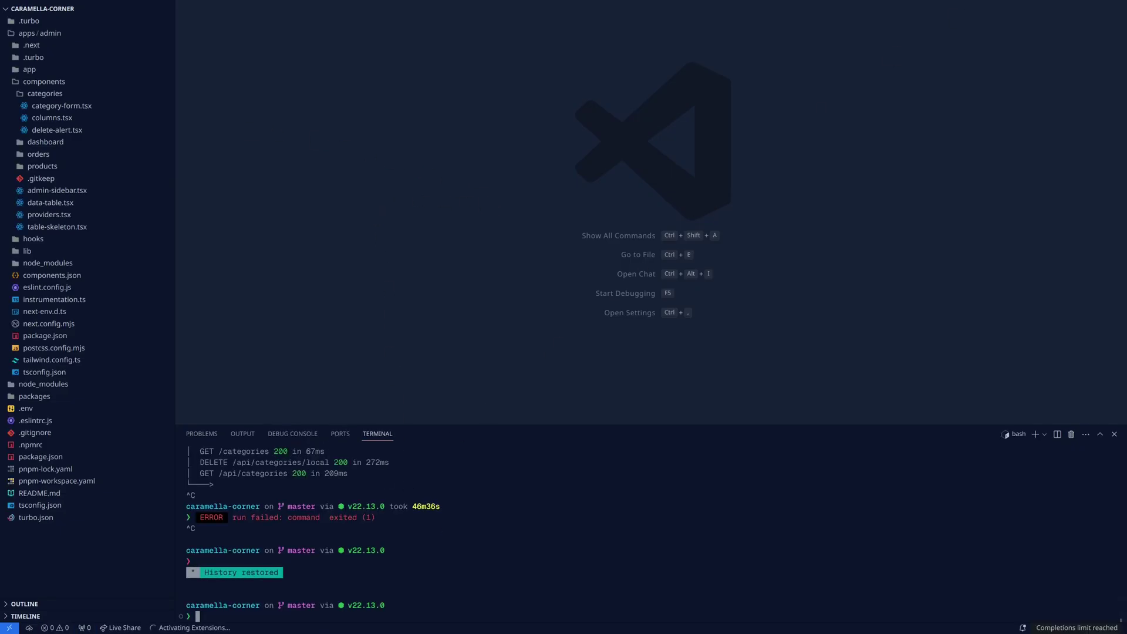
{"action": "key", "text": "super+d"}
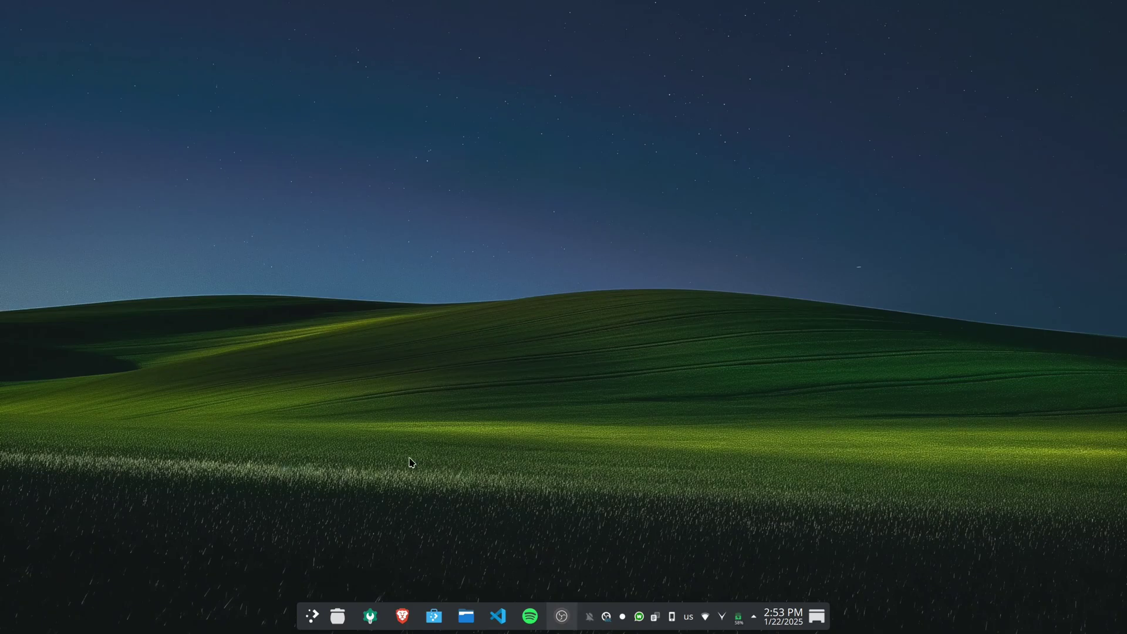
Open Konsole with Ctrl+Alt+T, typing yay and pacman and erasing each to leave an empty prompt
{"action": "key", "text": "ctrl+alt+t"}
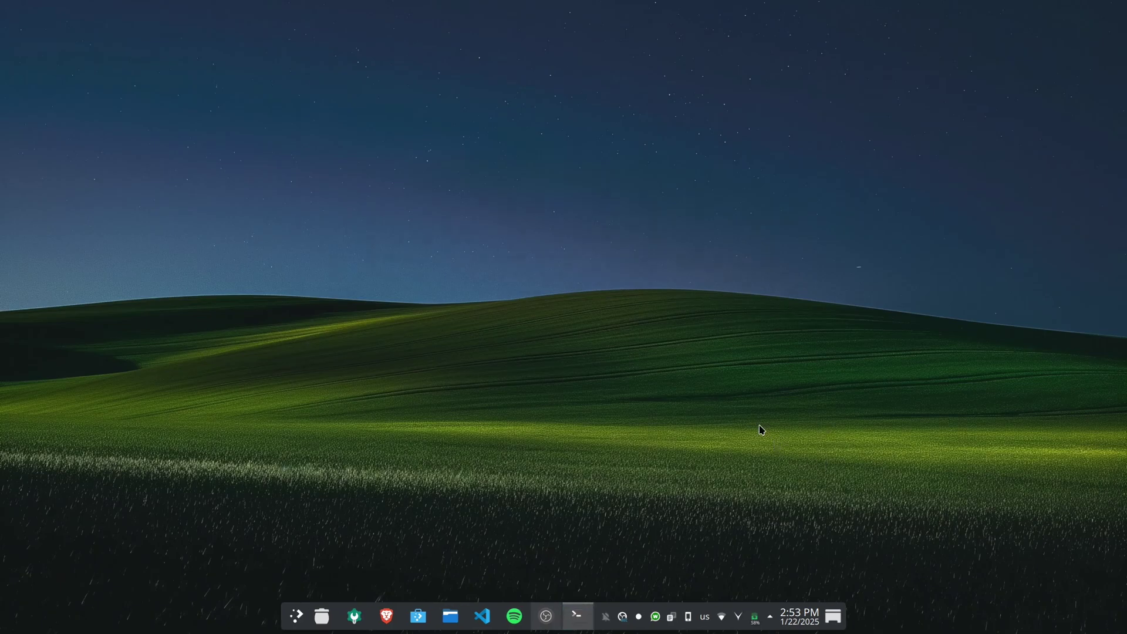
{"action": "type", "text": "yay"}
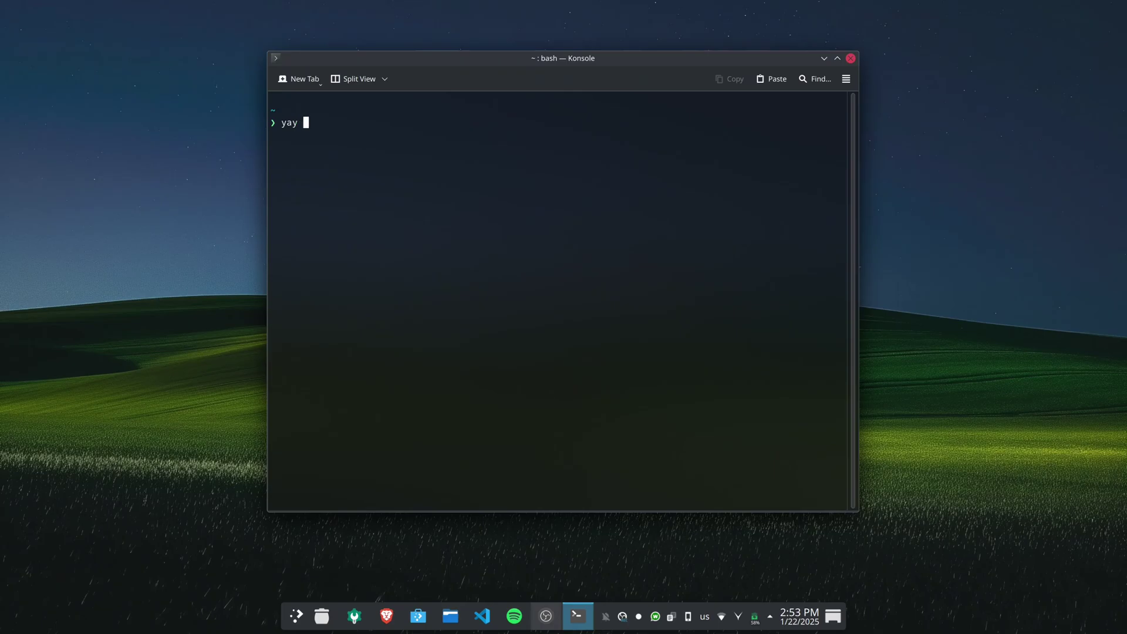
{"action": "key", "text": "BackSpace"}
{"action": "key", "text": "BackSpace"}
{"action": "key", "text": "BackSpace"}
{"action": "key", "text": "BackSpace"}
{"action": "type", "text": "pacman"}
{"action": "key", "text": "BackSpace"}
{"action": "key", "text": "BackSpace"}
{"action": "key", "text": "BackSpace"}
{"action": "key", "text": "BackSpace"}
{"action": "key", "text": "BackSpace"}
{"action": "key", "text": "BackSpace"}
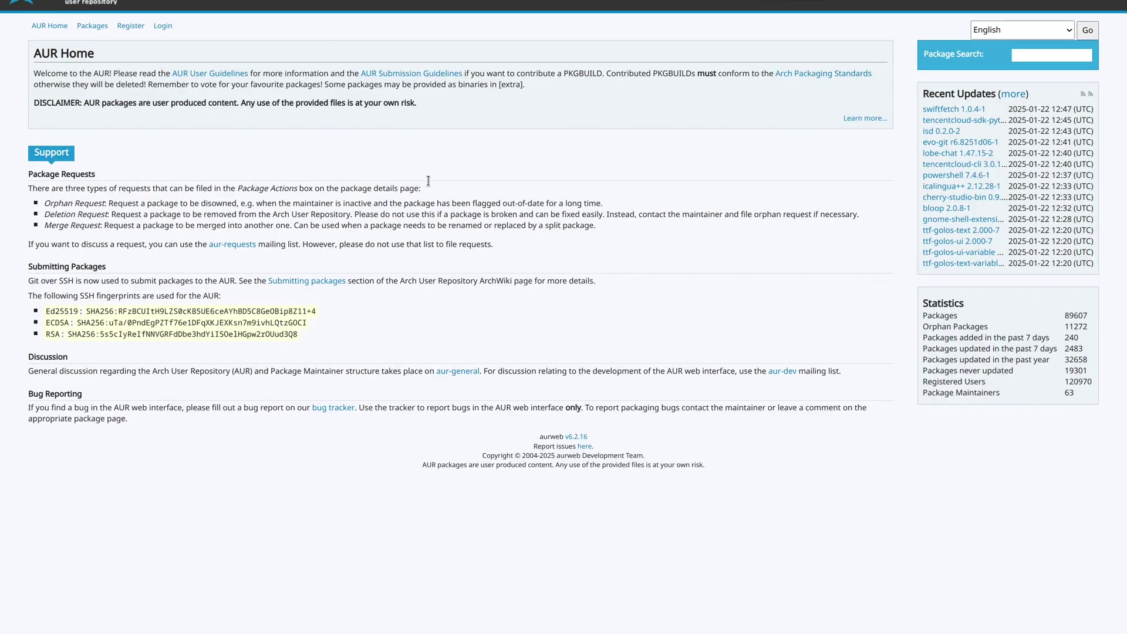
Zoom the AUR home page in with Ctrl+Plus for larger text
{"action": "key", "text": "ctrl+plus"}
{"action": "key", "text": "ctrl+plus"}
{"action": "key", "text": "ctrl+plus"}
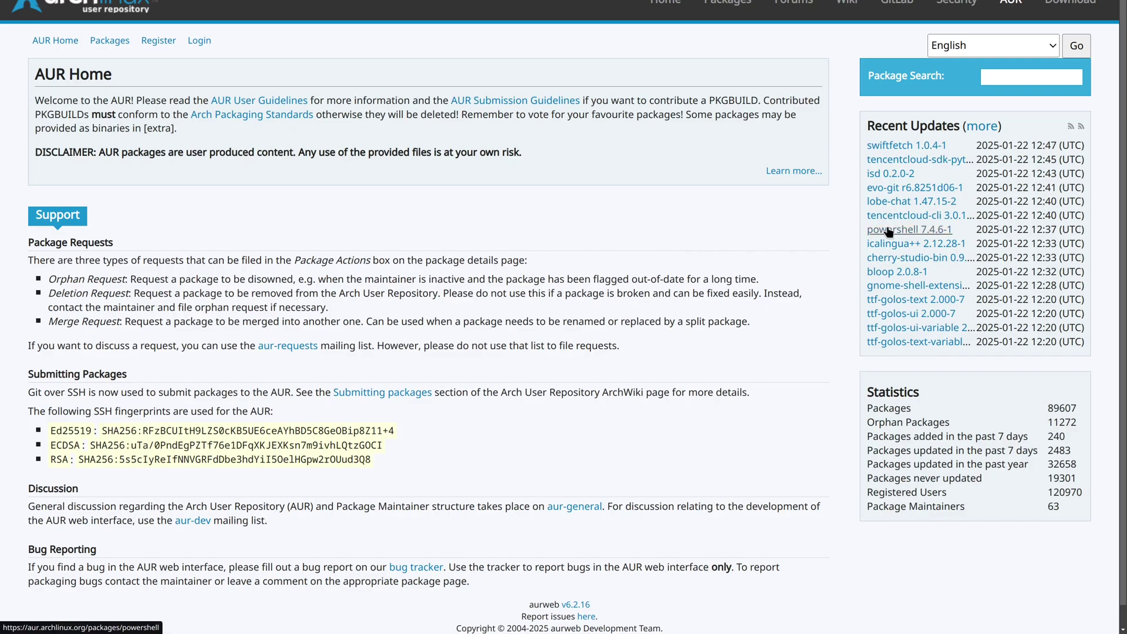
View the powershell package page, go back, and search the AUR for nodejs
{"action": "left_click", "coordinate": [916, 229]}
{"action": "key", "text": "alt+Left"}
{"action": "type", "text": "py"}
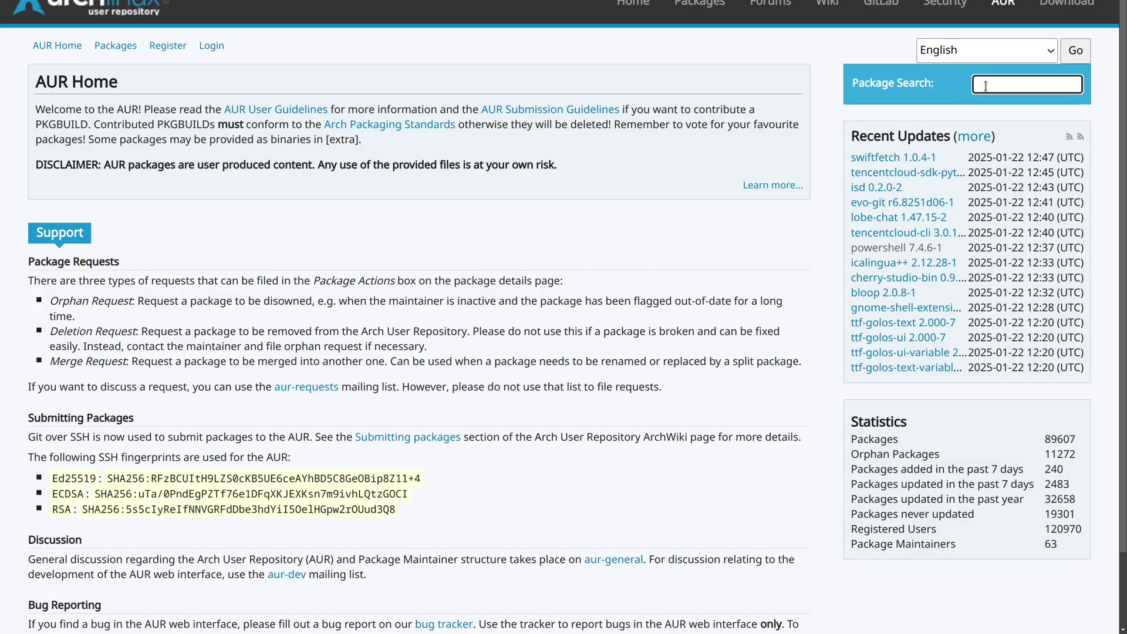
{"action": "type", "text": "rt"}
{"action": "key", "text": "BackSpace"}
{"action": "key", "text": "BackSpace"}
{"action": "key", "text": "BackSpace"}
{"action": "key", "text": "BackSpace"}
{"action": "type", "text": "nodejs"}
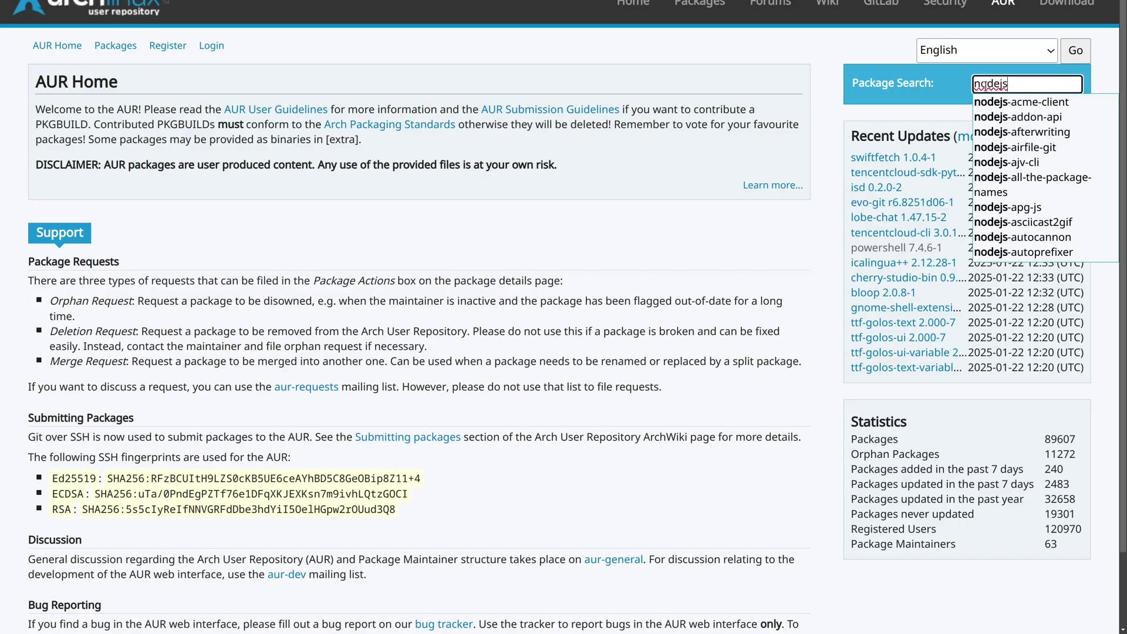
{"action": "key", "text": "Return"}
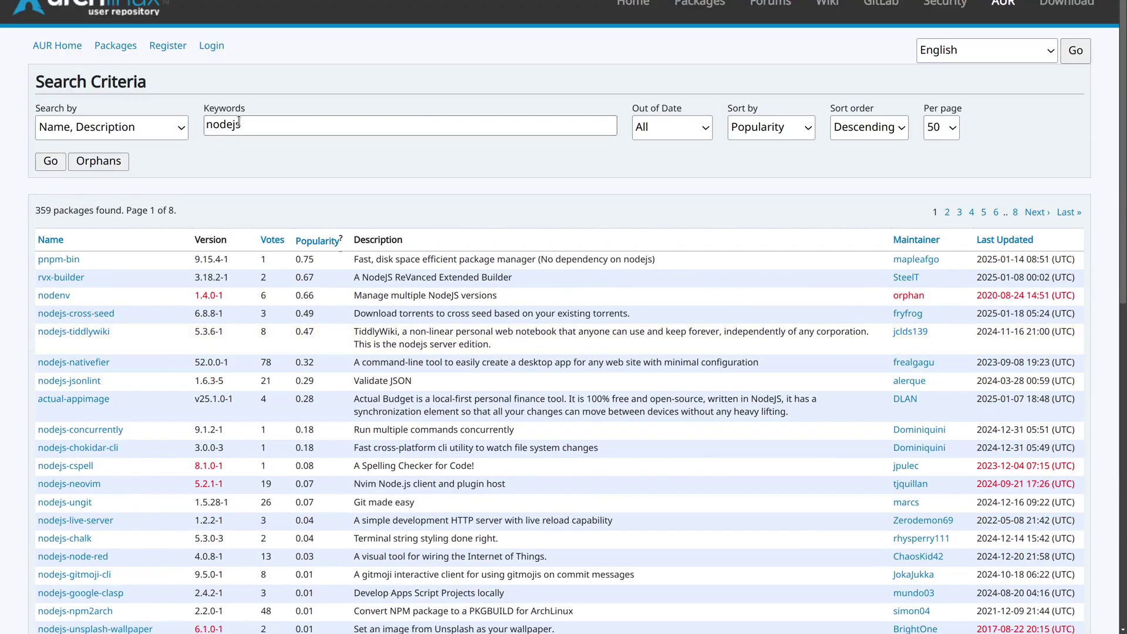
Replace the search keyword with nvm, listing 40 matching packages
{"action": "left_click_drag", "start_coordinate": [240, 125], "coordinate": [201, 123]}
{"action": "type", "text": "nvm"}
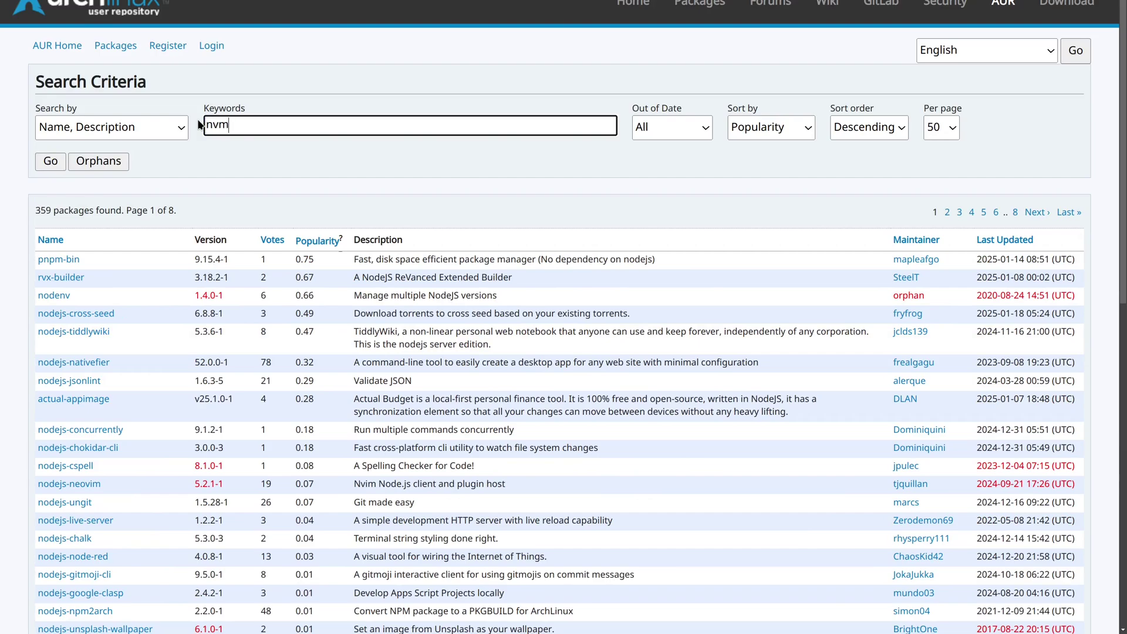
{"action": "key", "text": "Return"}
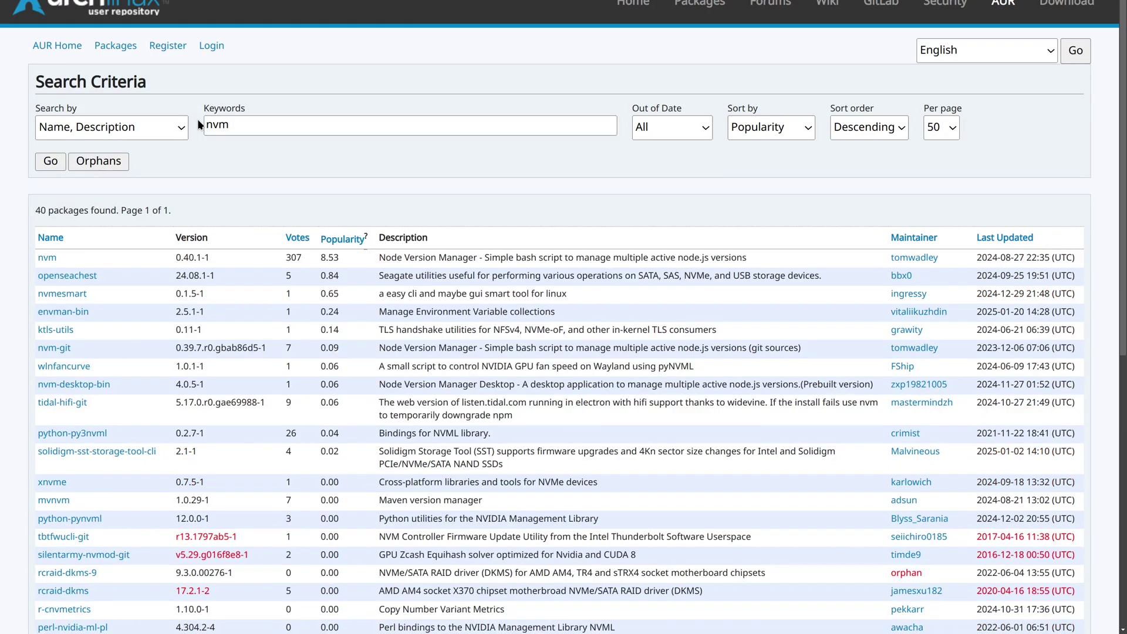